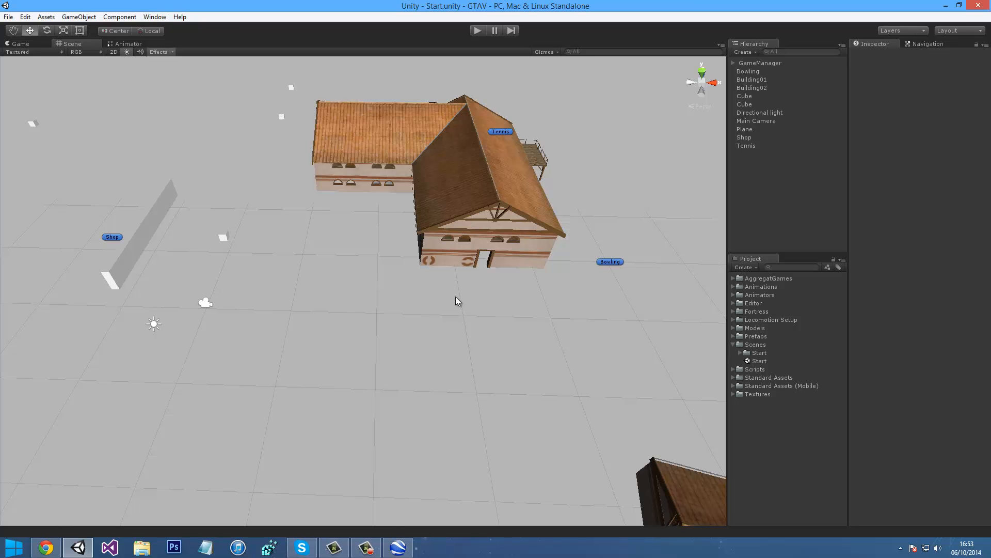
left_click_drag(457, 301, 408, 284, "alt")
left_click_drag(418, 169, 349, 199, "alt")
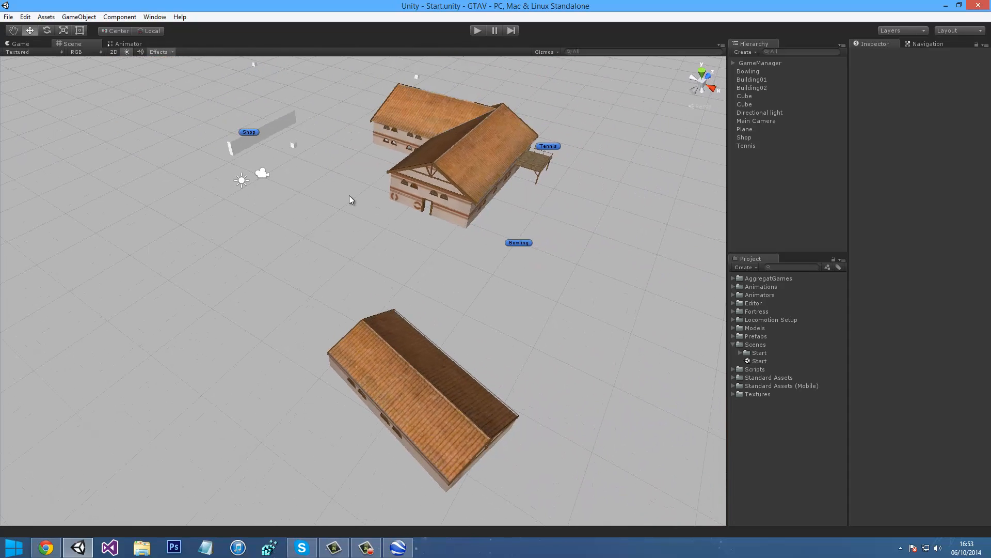
left_click_drag(351, 201, 362, 213, "alt")
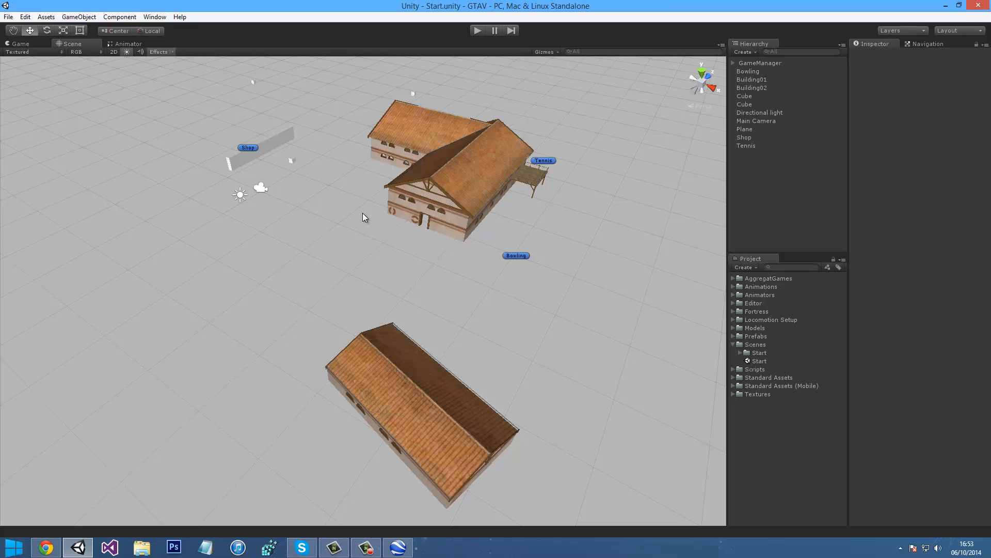
left_click_drag(362, 213, 405, 262, "alt")
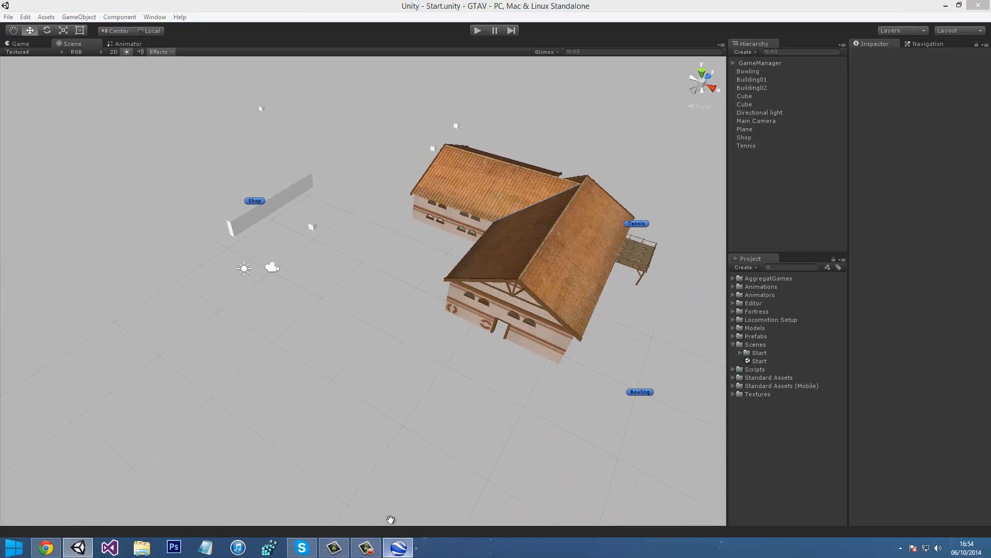
Switch to Google Earth and zoom in from south-east England to the village of Hawkhurst
left_click(398, 547)
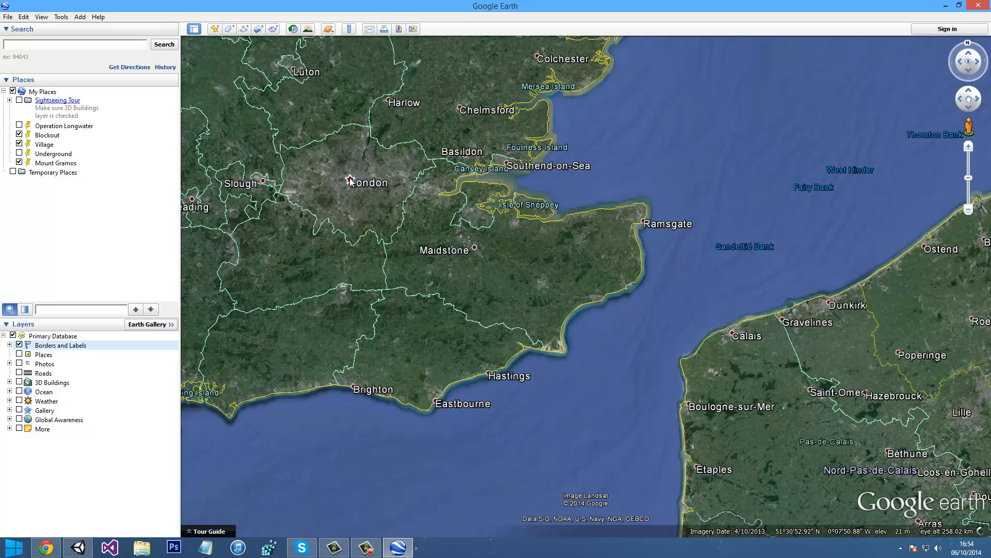
left_click_drag(334, 211, 339, 233)
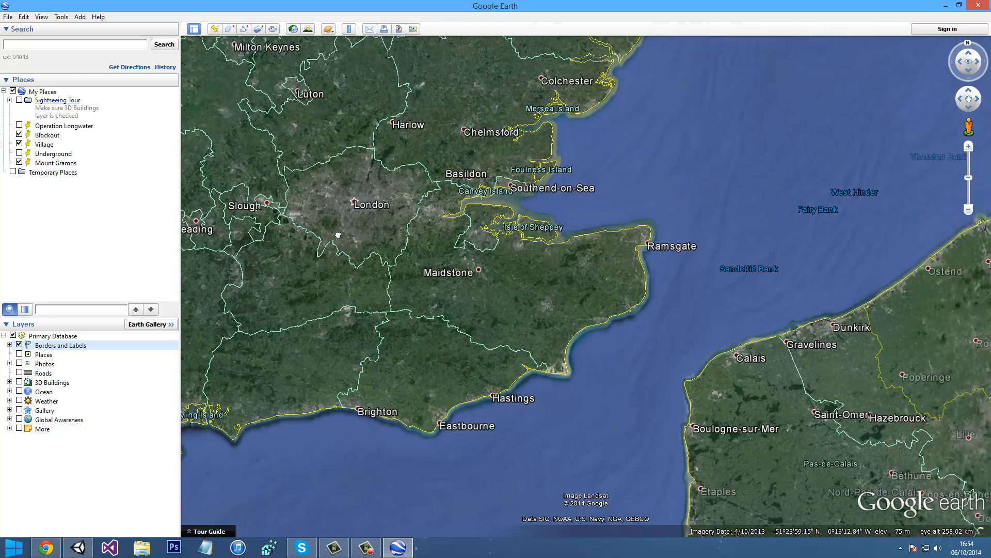
scroll(475, 340, "up", 5)
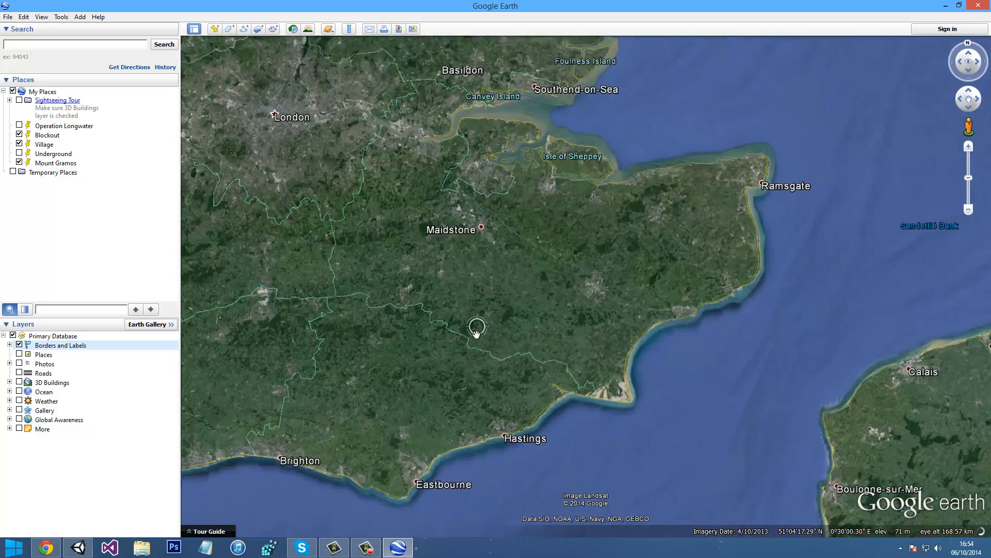
scroll(473, 338, "up", 5)
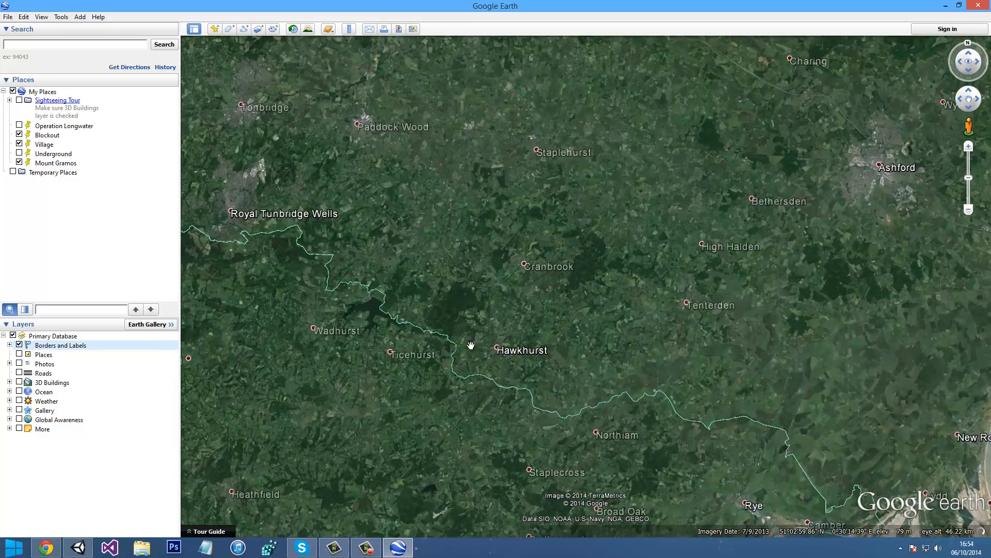
scroll(496, 347, "up", 5)
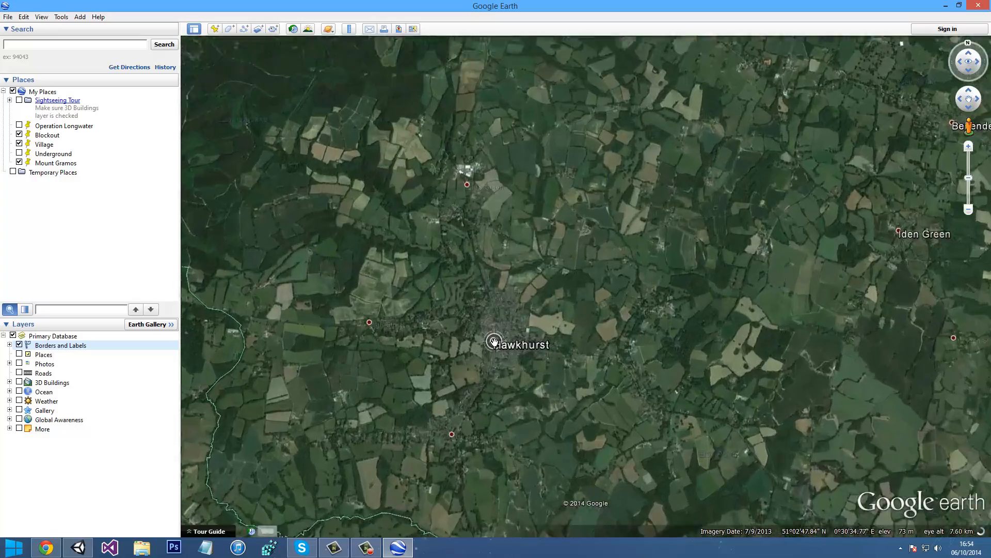
scroll(494, 333, "up", 3)
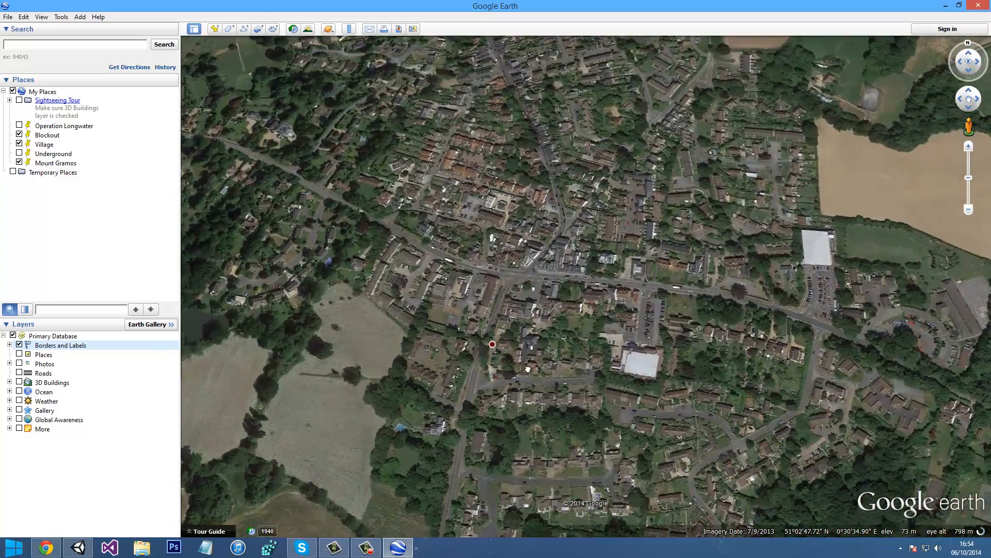
Examine Hawkhurst's road layout, the central junction and the surrounding buildings and fields in the satellite view
left_click_drag(489, 338, 525, 438)
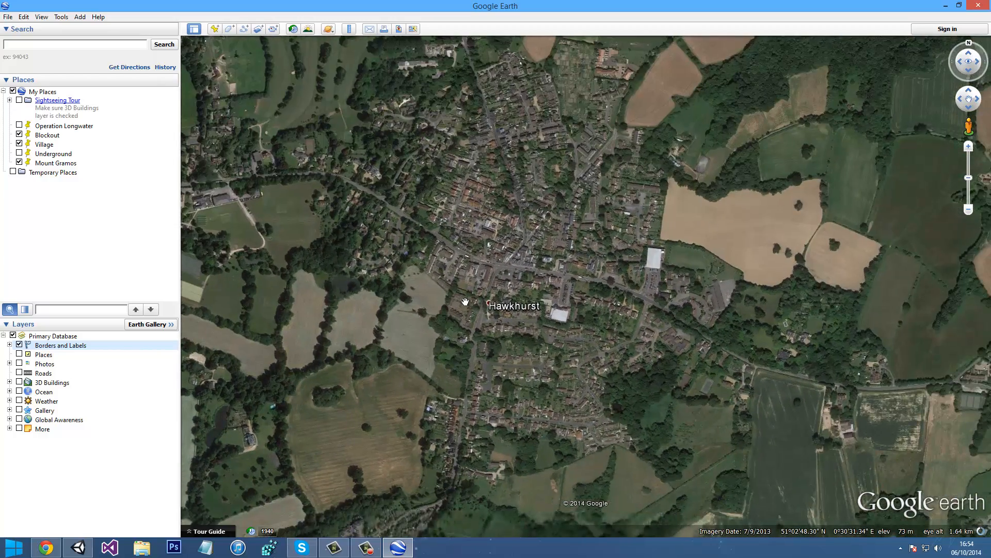
scroll(465, 302, "down", 2)
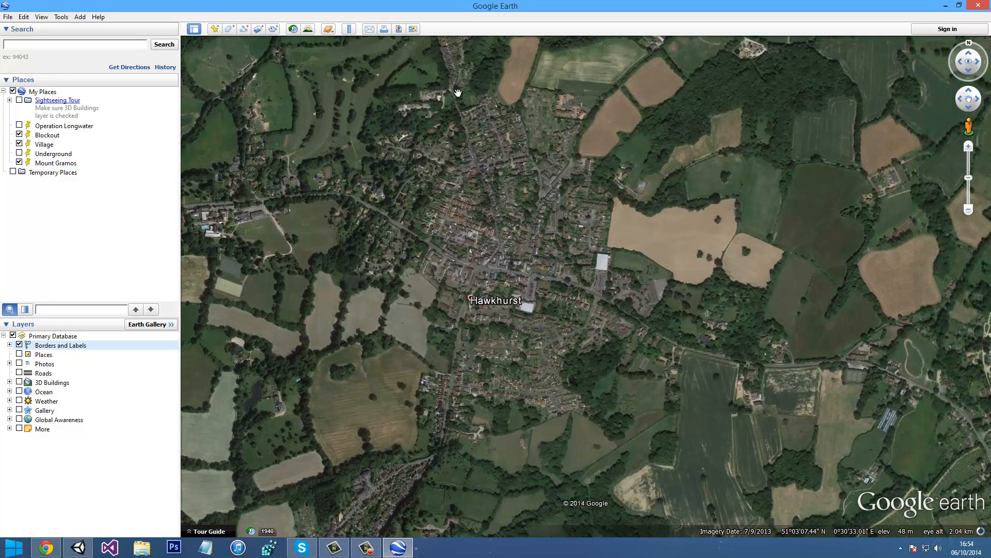
left_click_drag(390, 287, 437, 327)
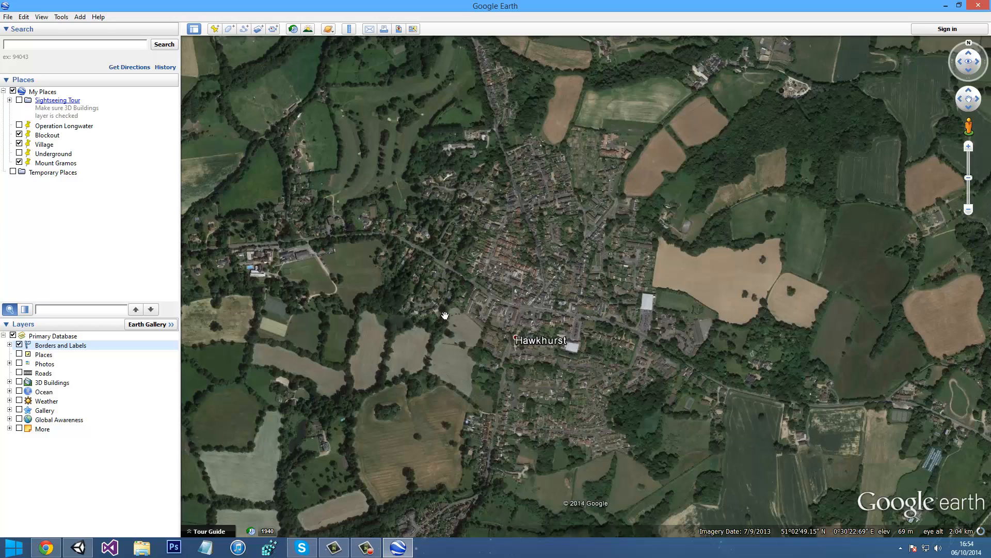
left_click_drag(473, 141, 481, 176)
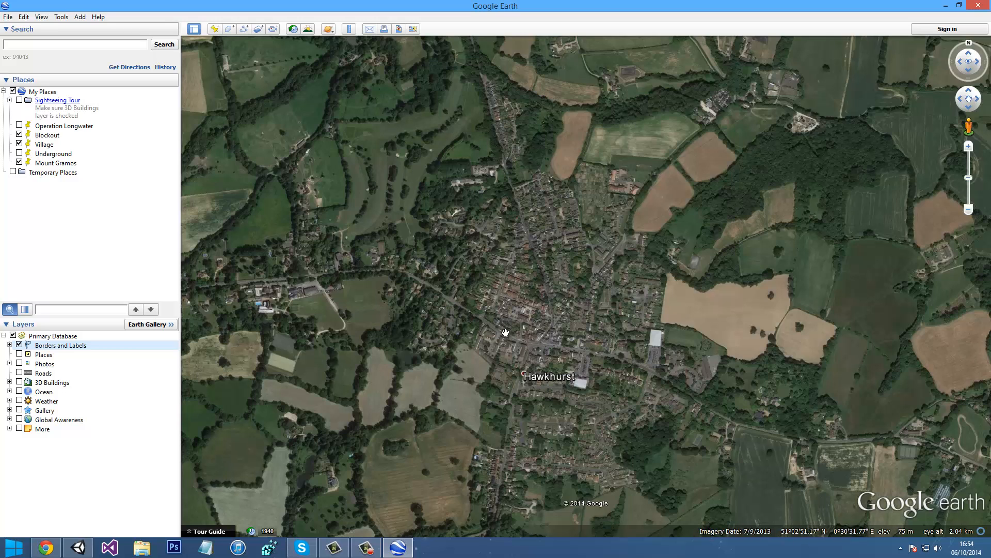
left_click_drag(534, 207, 526, 170)
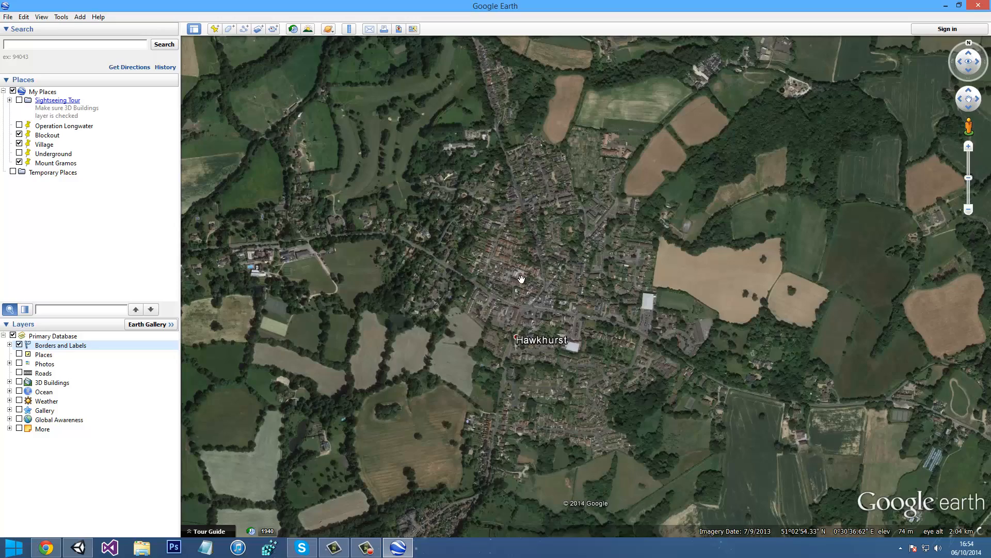
scroll(519, 292, "up", 3)
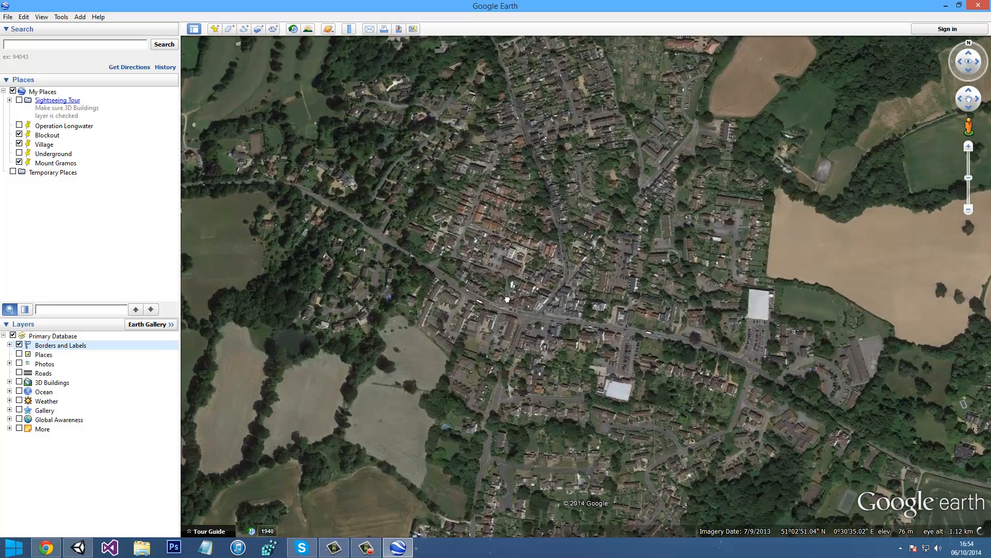
left_click_drag(525, 312, 484, 255)
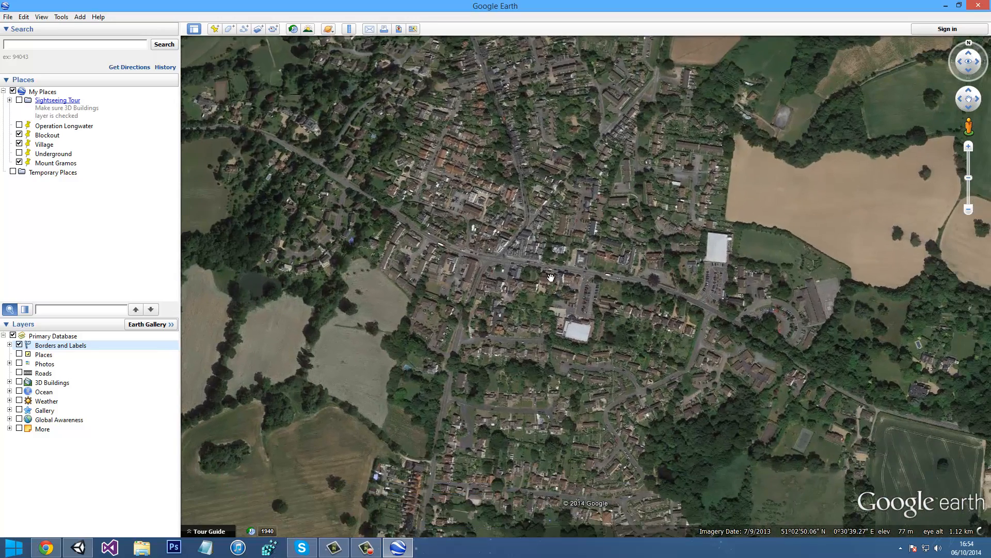
scroll(470, 307, "up", 2)
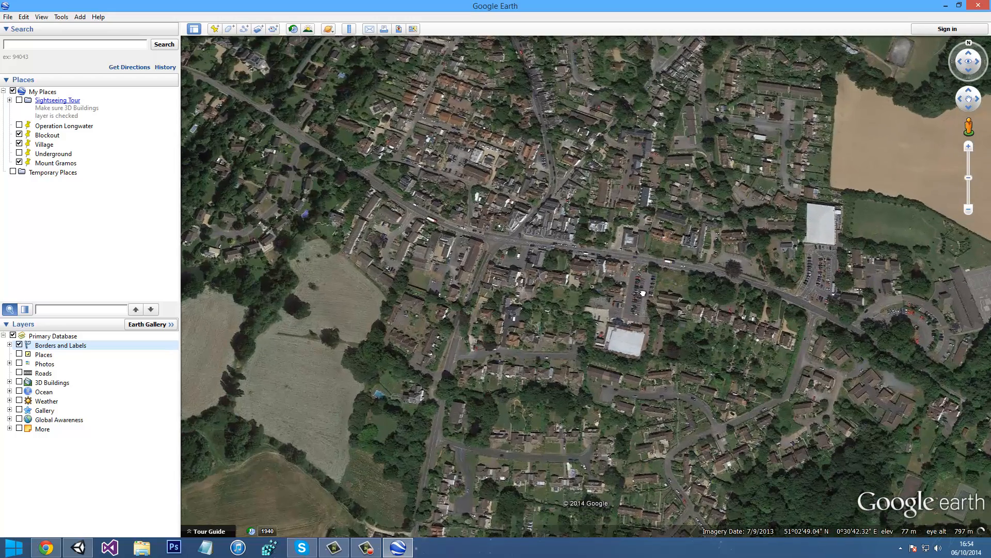
left_click_drag(643, 294, 506, 294)
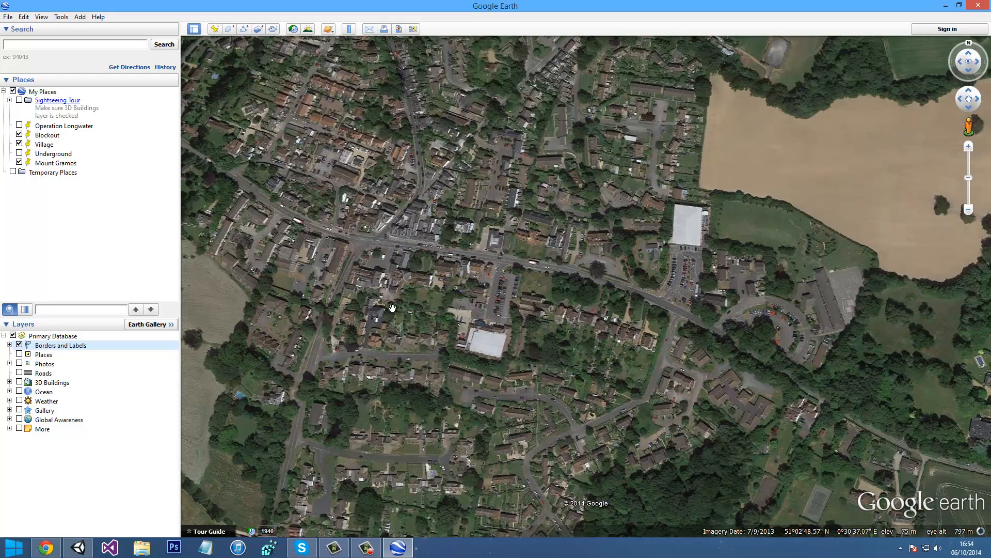
Frame the whole village of Hawkhurst with its surrounding fields in the satellite view
scroll(392, 309, "down", 3)
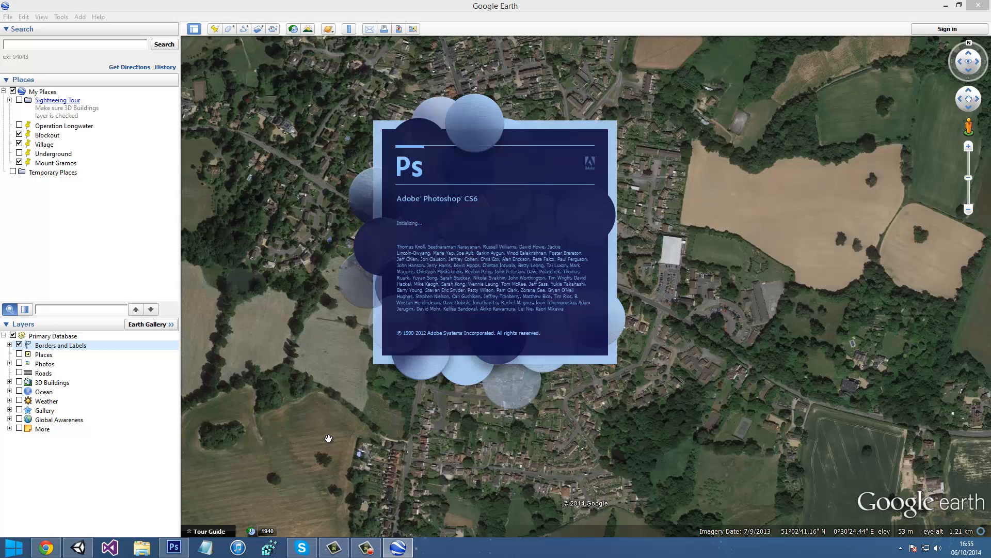
left_click(366, 445)
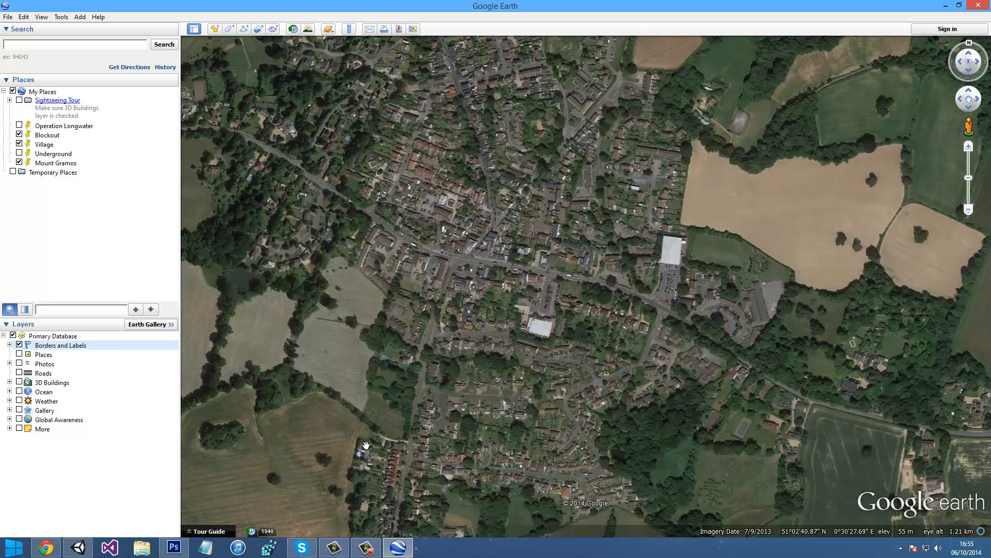
scroll(465, 235, "down", 3)
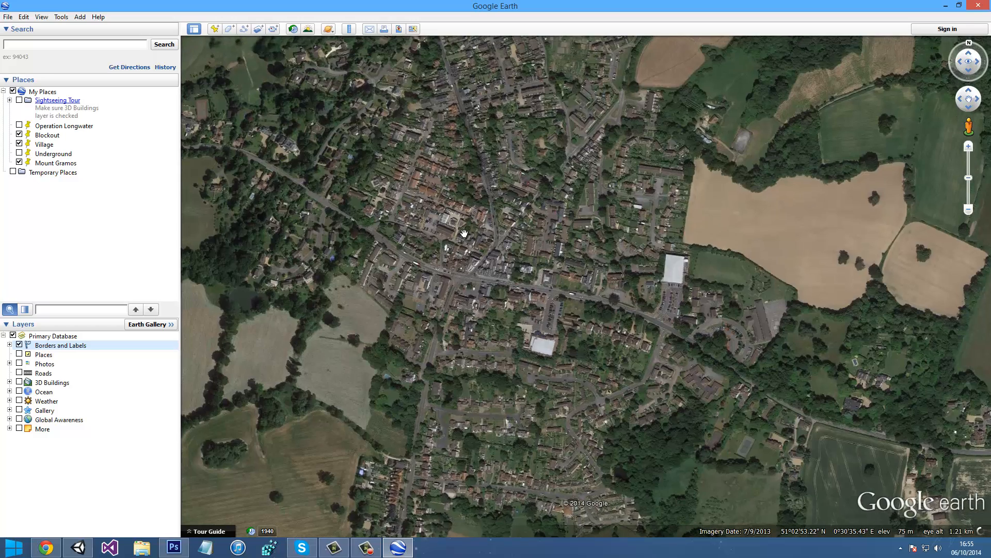
left_click_drag(463, 252, 463, 260)
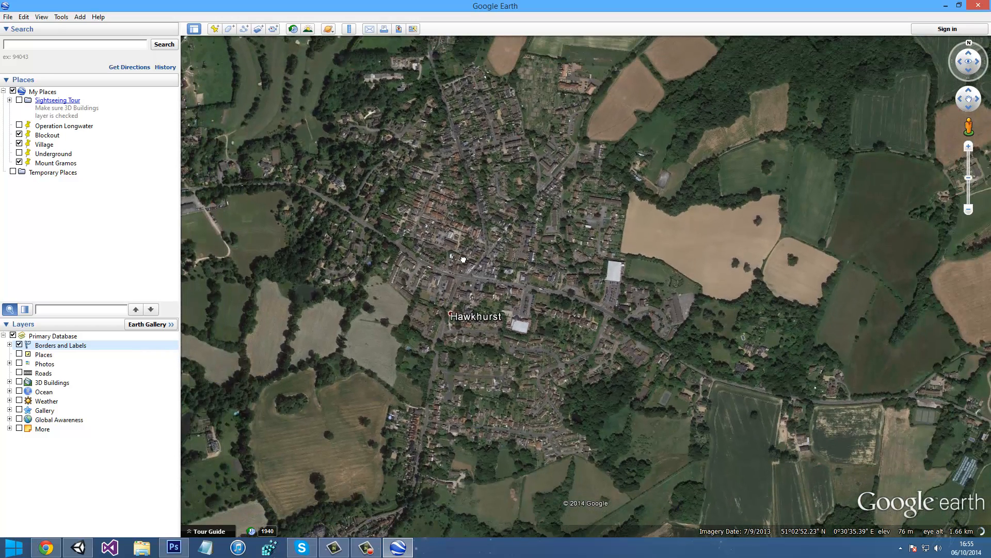
Turn off all Primary Database layers to remove the labels, and capture a screenshot of the satellite view
left_click(13, 335)
key("alt+Tab")
left_click(394, 550)
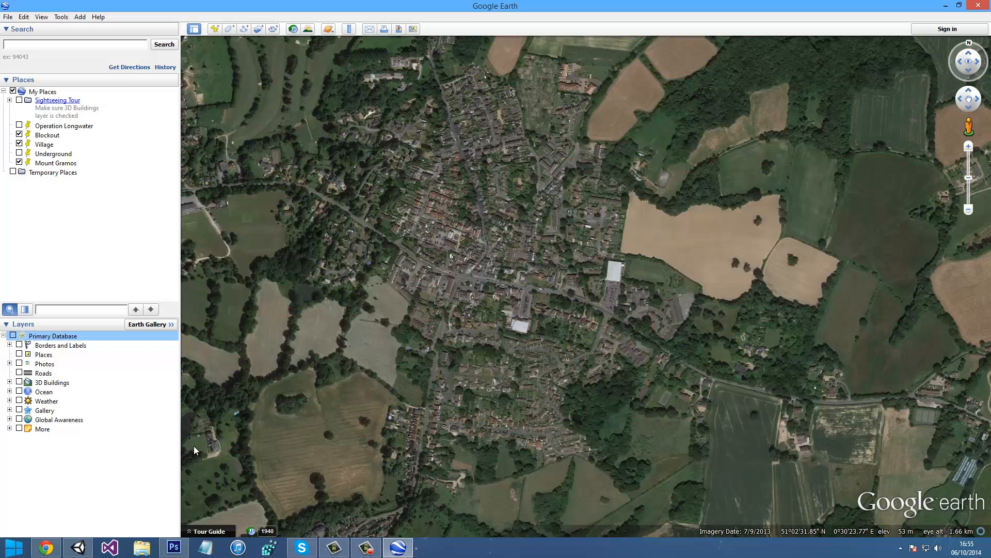
left_click(313, 333)
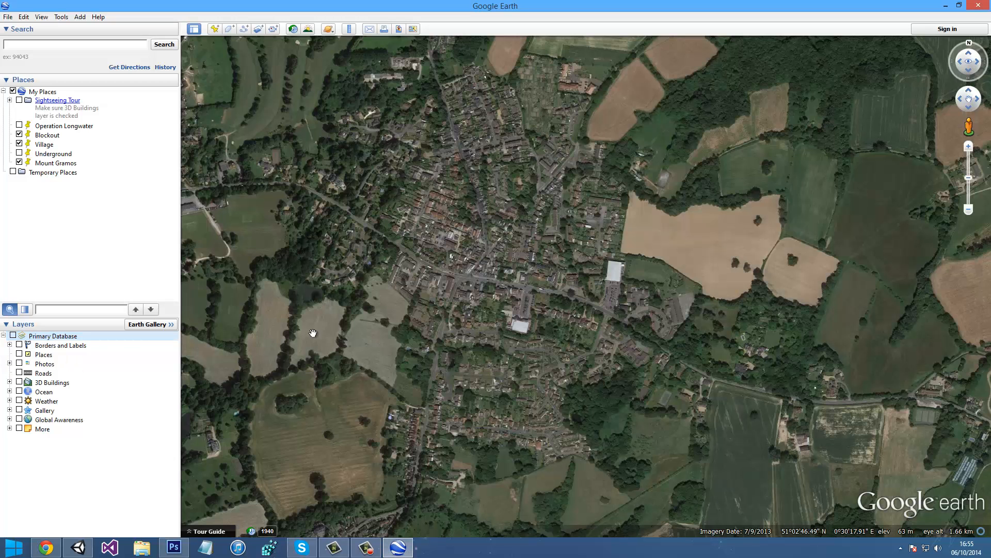
Switch to Photoshop, create a new document with the default settings and paste the satellite screenshot into it
left_click(173, 547)
left_click(29, 8)
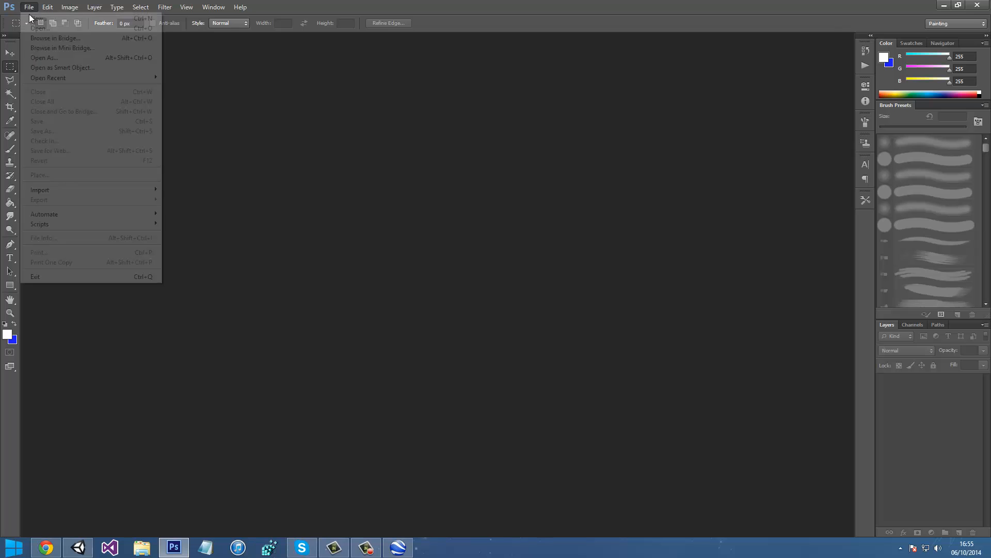
left_click(32, 18)
key("Return")
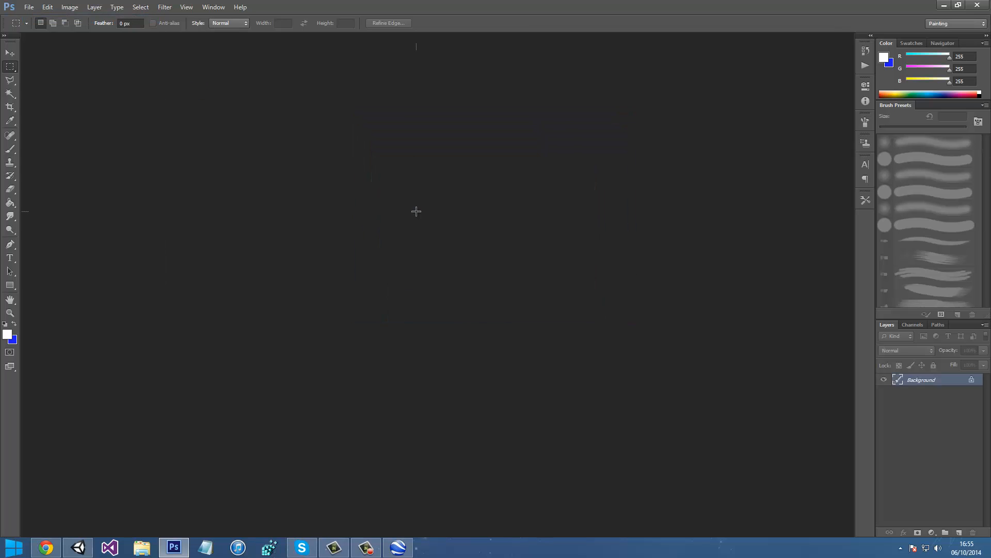
key("ctrl+v")
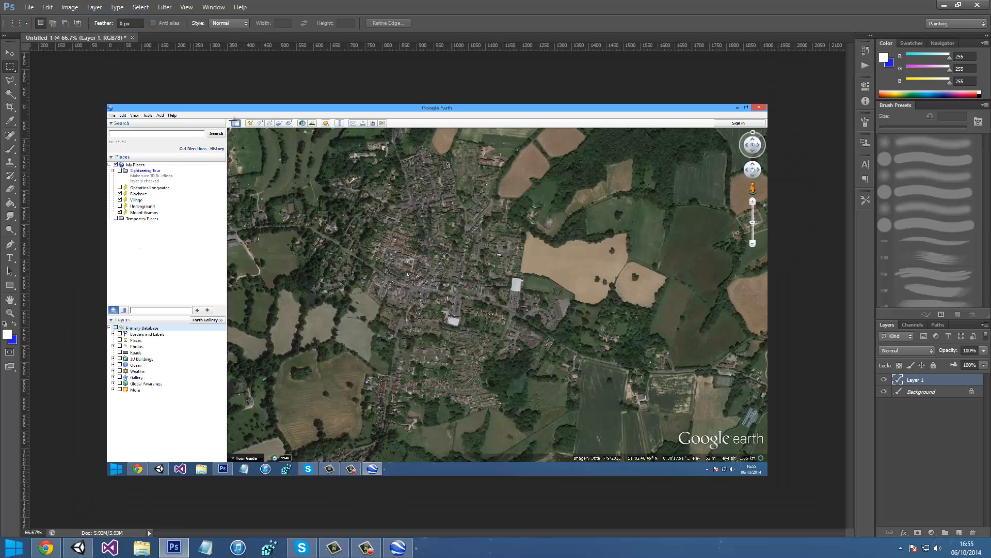
Crop the pasted screenshot to the satellite map area, cutting off the side panels, toolbar and bottom status strip
left_click_drag(228, 128, 765, 450)
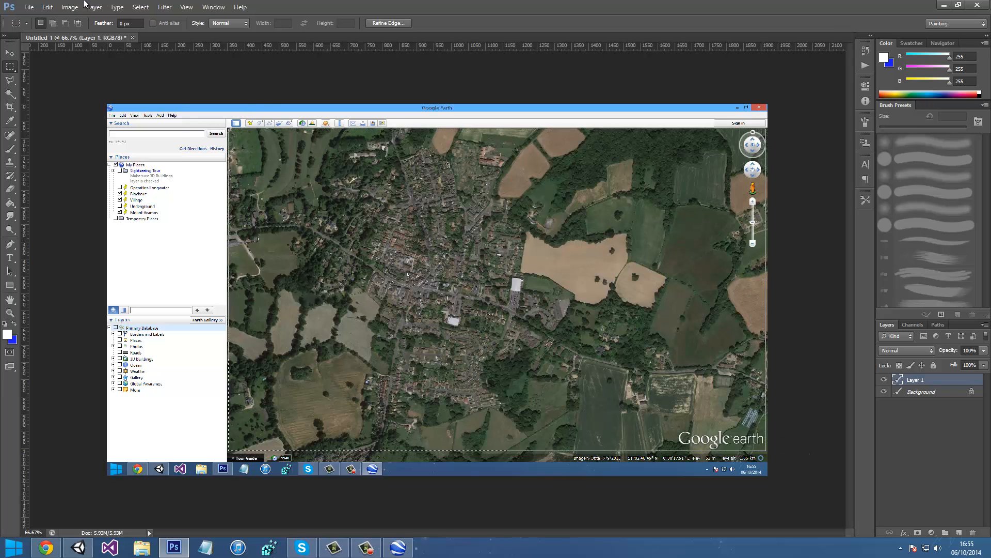
left_click(70, 7)
left_click(77, 119)
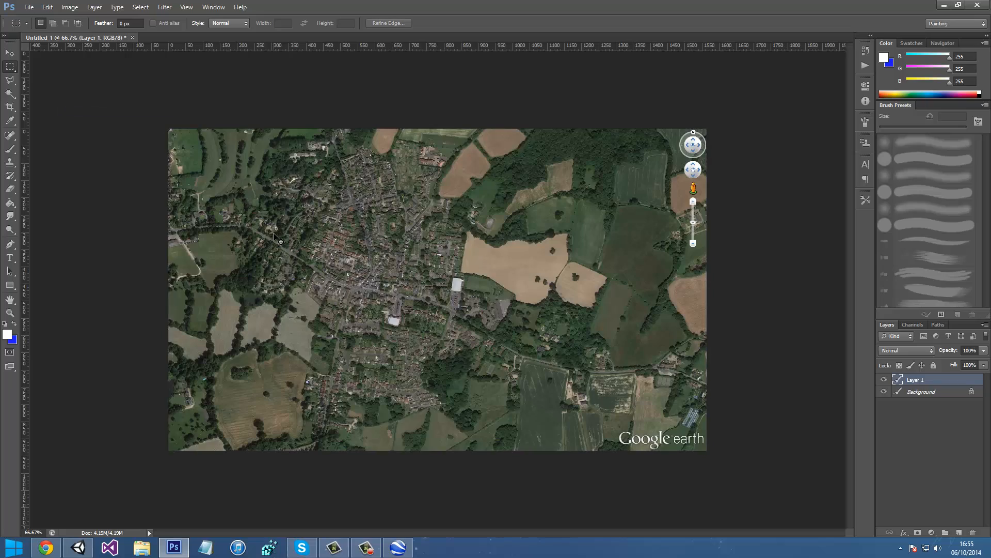
Set up the Brush tool with the soft round tip at 5 px for marking the village roads
key("ctrl+equal")
key("ctrl+equal")
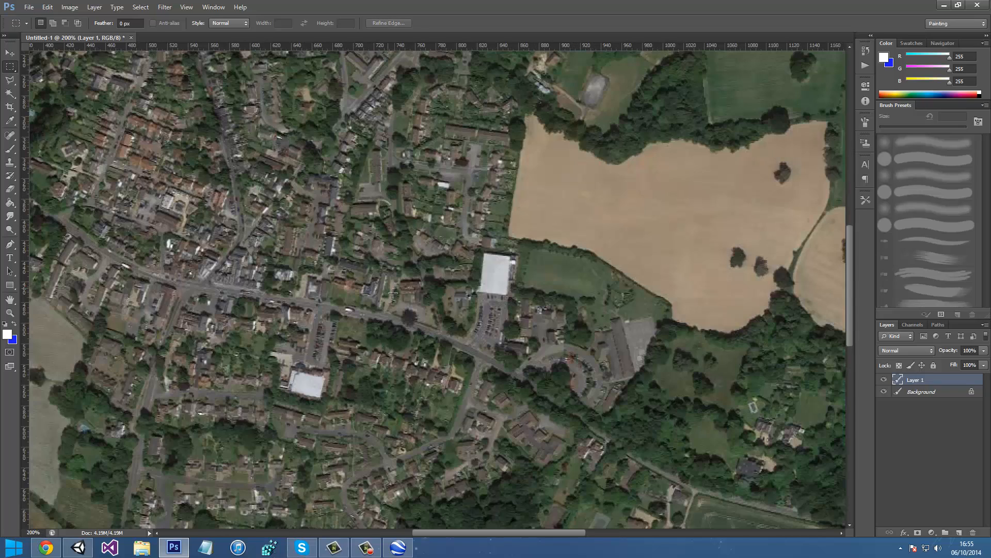
left_click_drag(440, 531, 372, 532)
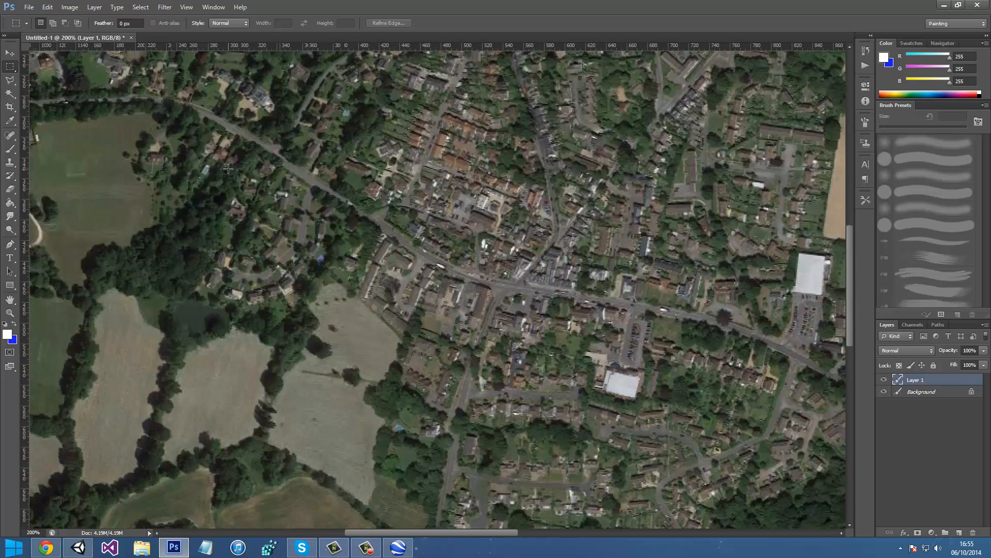
scroll(291, 202, "up", 5)
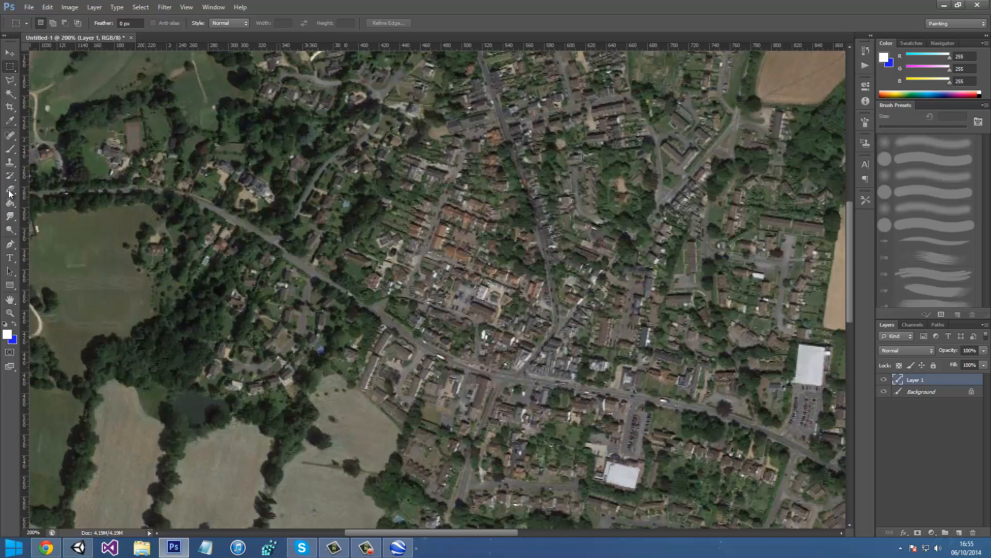
left_click(11, 149)
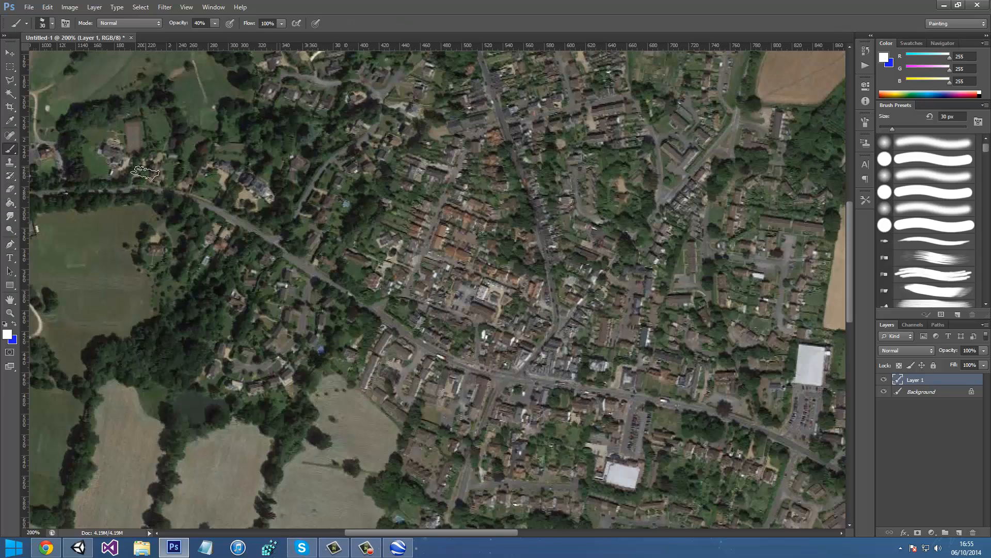
left_click(51, 24)
scroll(35, 67, "up", 2)
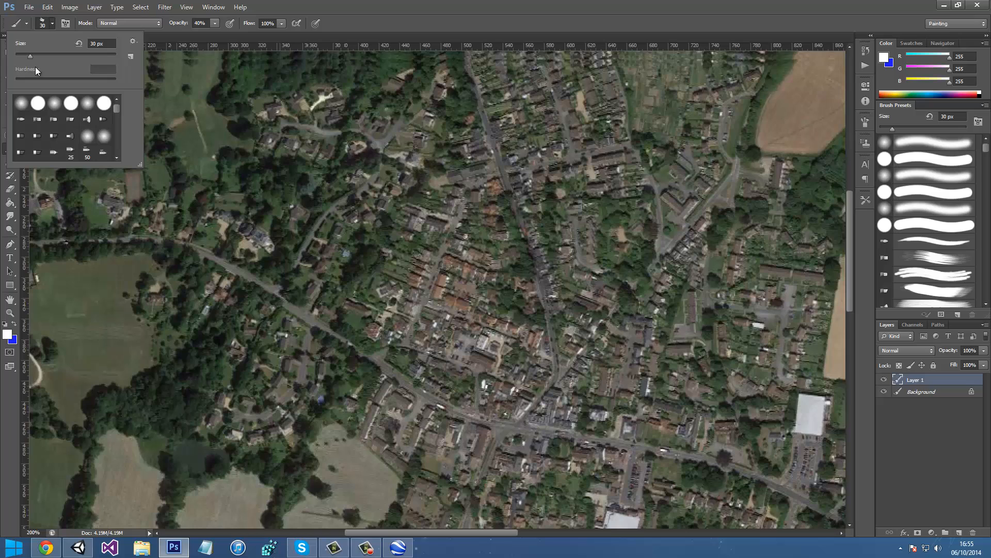
left_click(20, 106)
left_click_drag(28, 57, 18, 56)
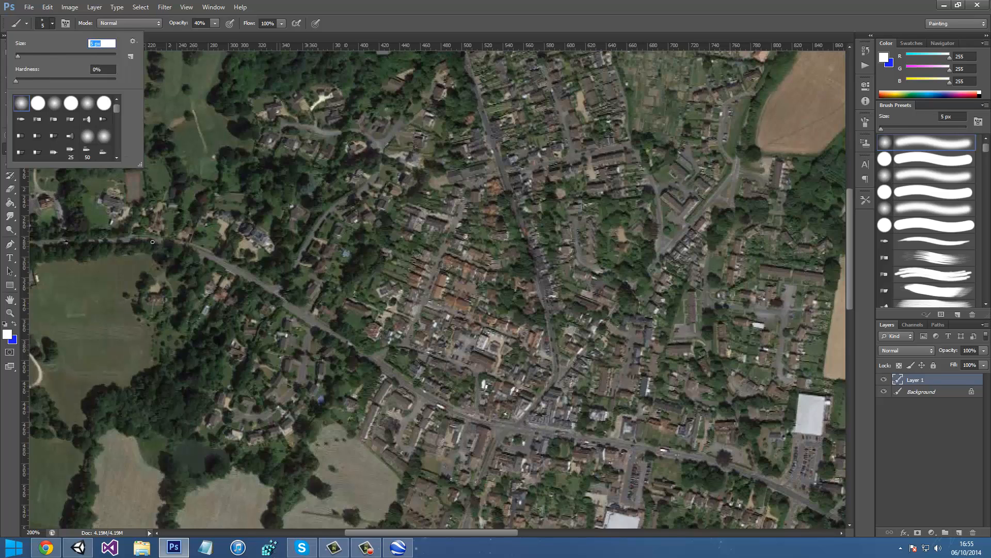
key("Return")
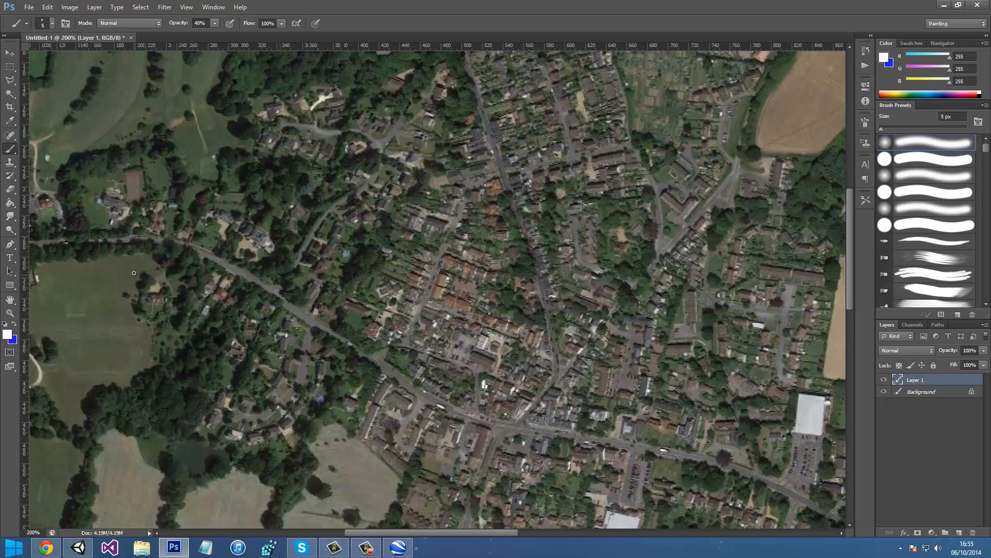
scroll(433, 181, "up", 8)
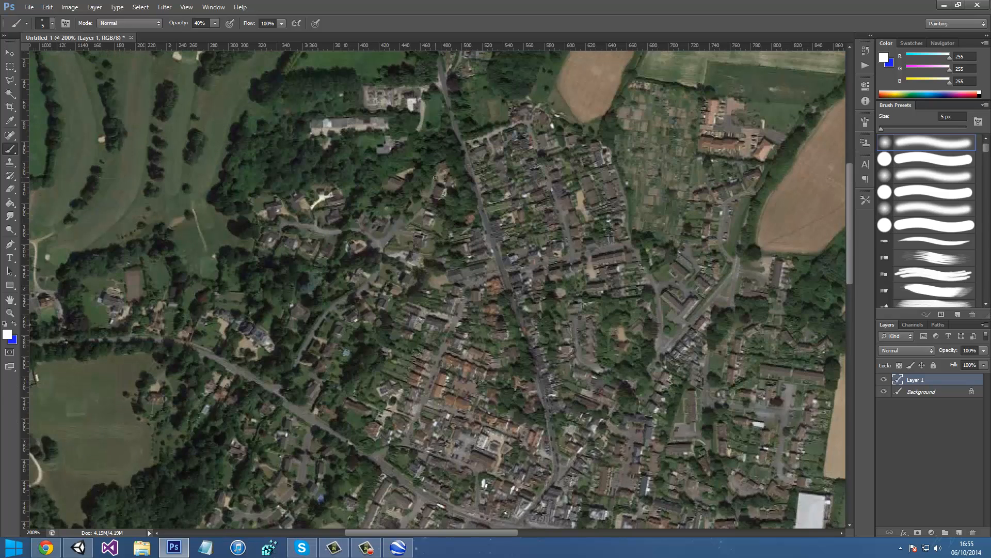
scroll(437, 199, "down", 2)
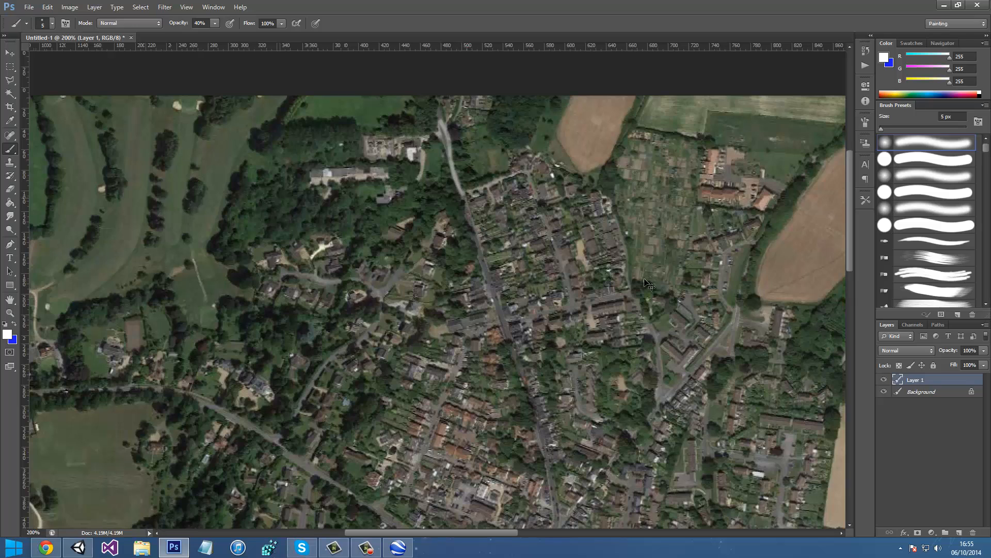
key("ctrl+z")
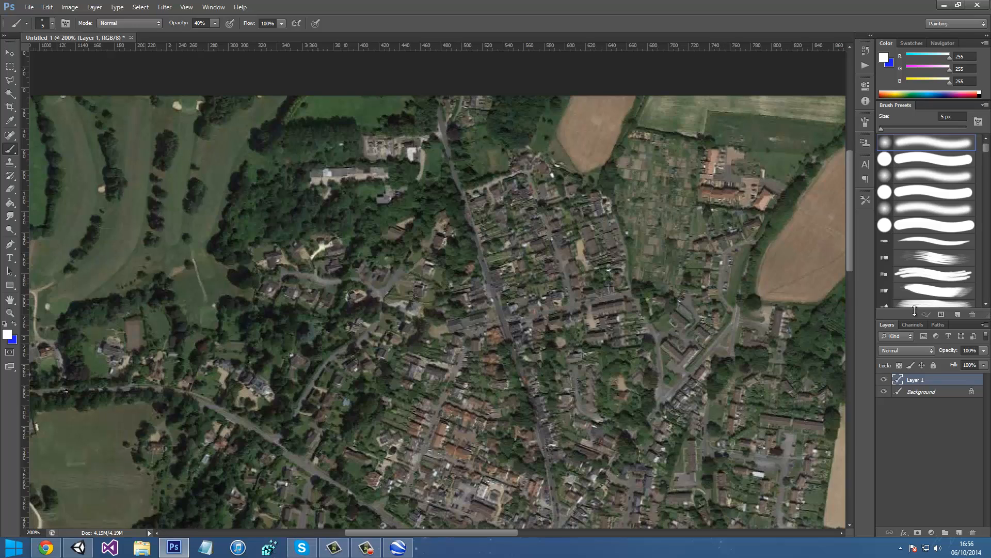
Add a new layer above the satellite screenshot layer and name it Roads
left_click(885, 393)
left_click_drag(912, 392, 914, 379)
left_click(959, 531)
double_click(914, 379)
type("Roa")
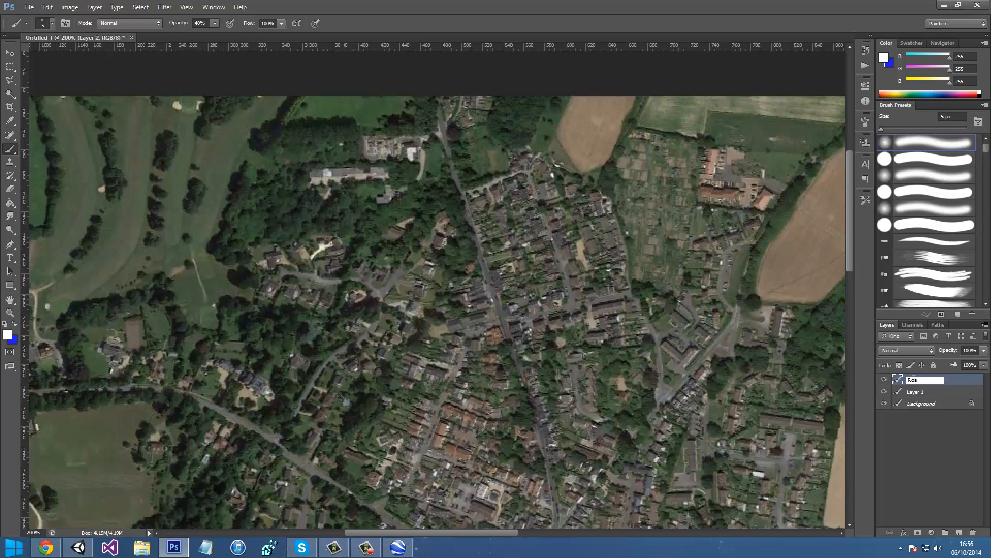
type("ds")
key("Return")
Set the brush opacity to 100% and trace the northern main road in white down to the east-west road
scroll(431, 112, "down", 2)
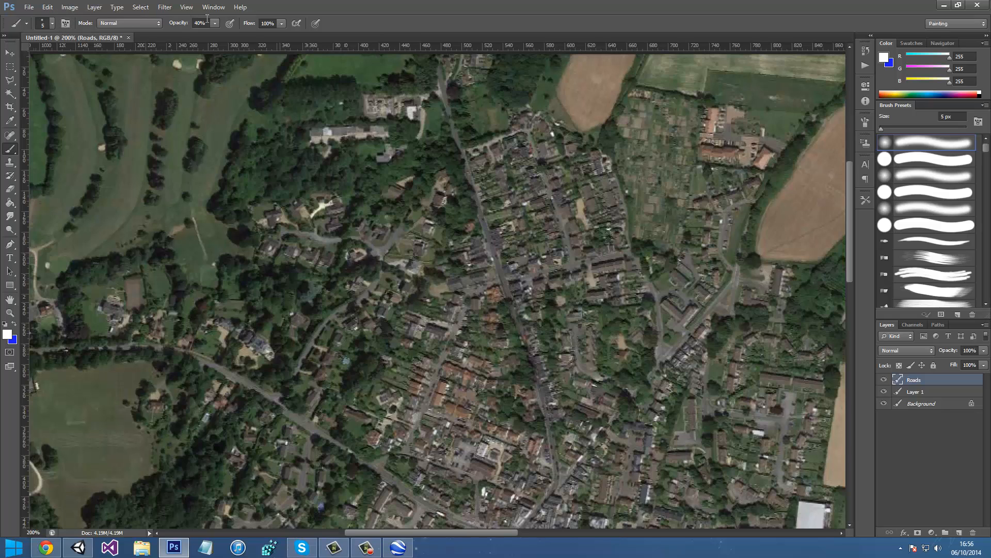
left_click(438, 70)
left_click_drag(438, 70, 479, 204)
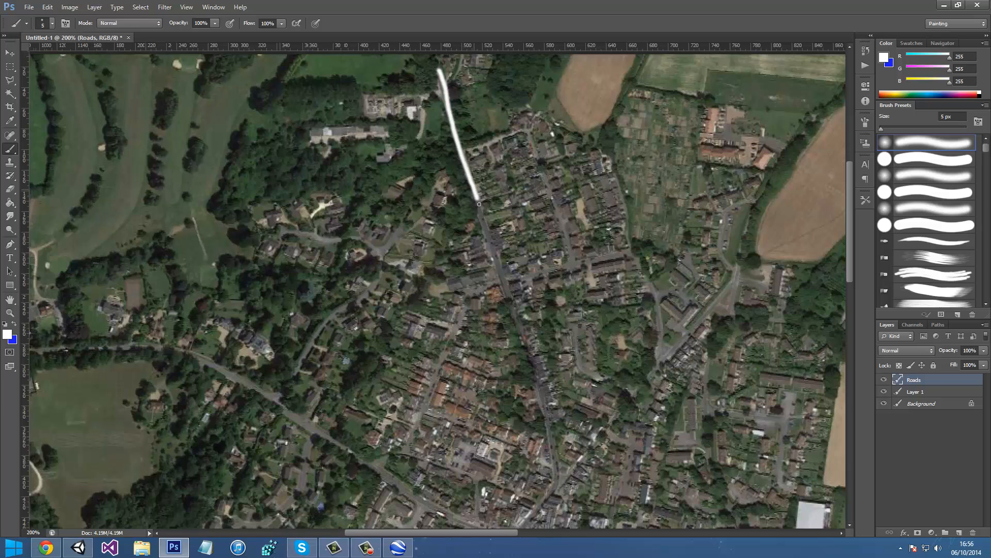
left_click_drag(492, 241, 522, 336)
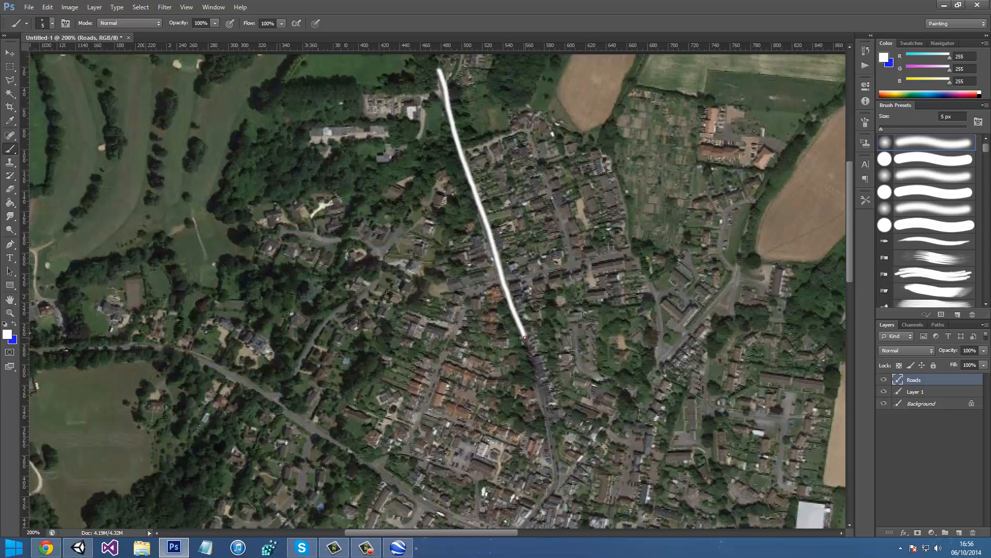
scroll(519, 314, "down", 2)
mouse_move(526, 285)
left_mouse_down()
mouse_move(554, 437)
mouse_move(522, 478)
left_mouse_up()
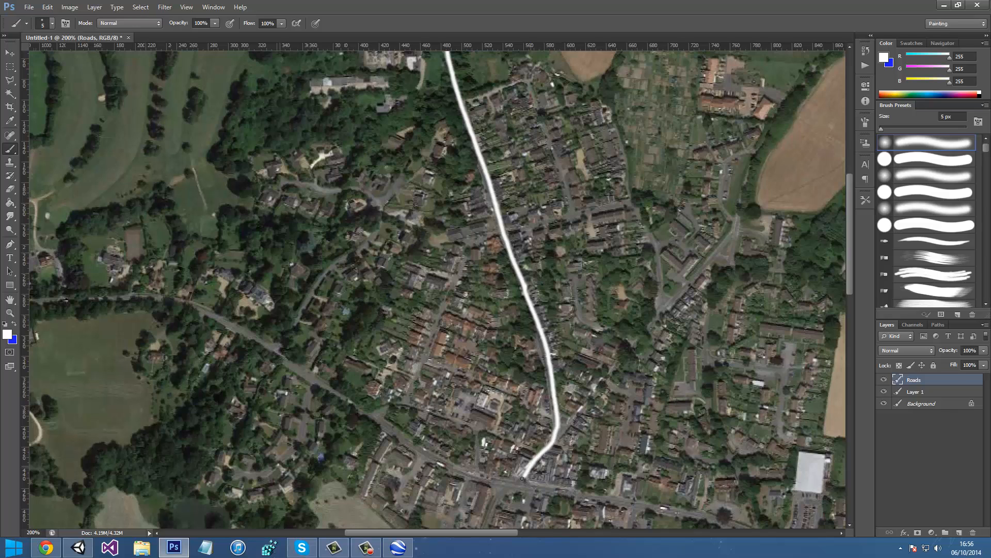
Trace the diagonal road running northeast from the main road's lower bend, with a side street on each side of it
scroll(575, 330, "down", 2)
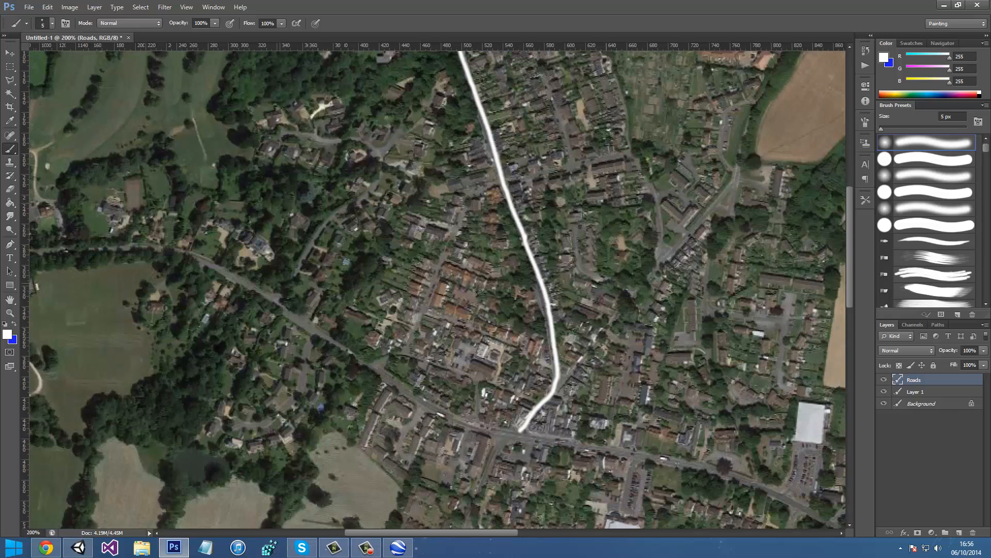
mouse_move(560, 382)
left_mouse_down()
mouse_move(631, 288)
mouse_move(717, 209)
left_mouse_up()
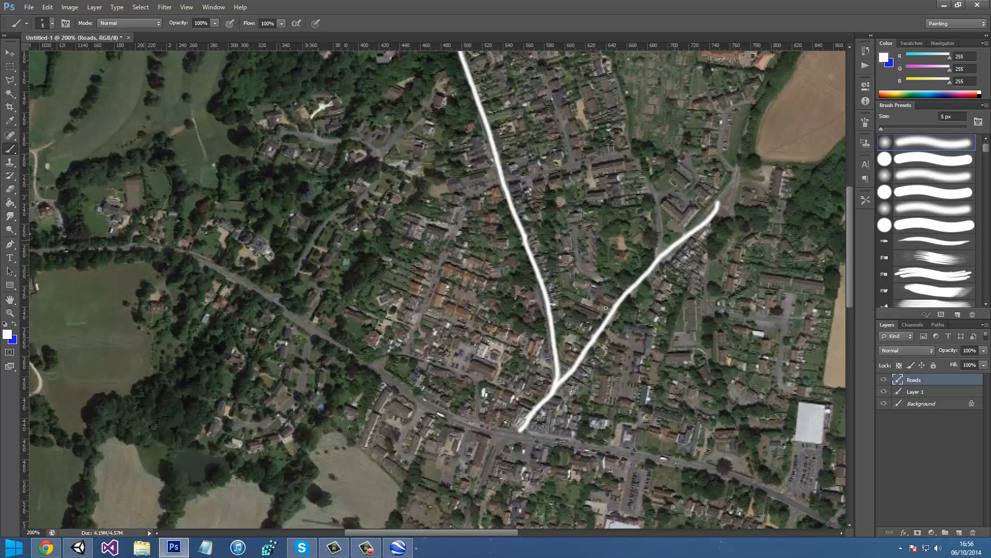
key("ctrl+z")
left_click_drag(557, 388, 736, 172)
left_click_drag(658, 261, 650, 179)
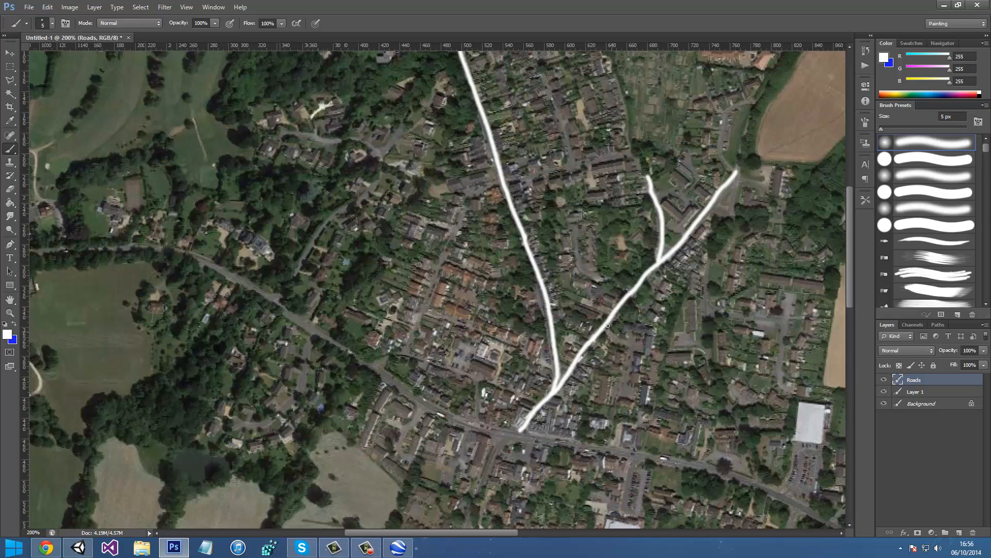
mouse_move(608, 325)
left_mouse_down()
mouse_move(641, 340)
mouse_move(628, 391)
left_mouse_up()
Trace the road from the diagonal's northeast end south through the eastern housing, and the short branches at that end
scroll(608, 371, "up", 2)
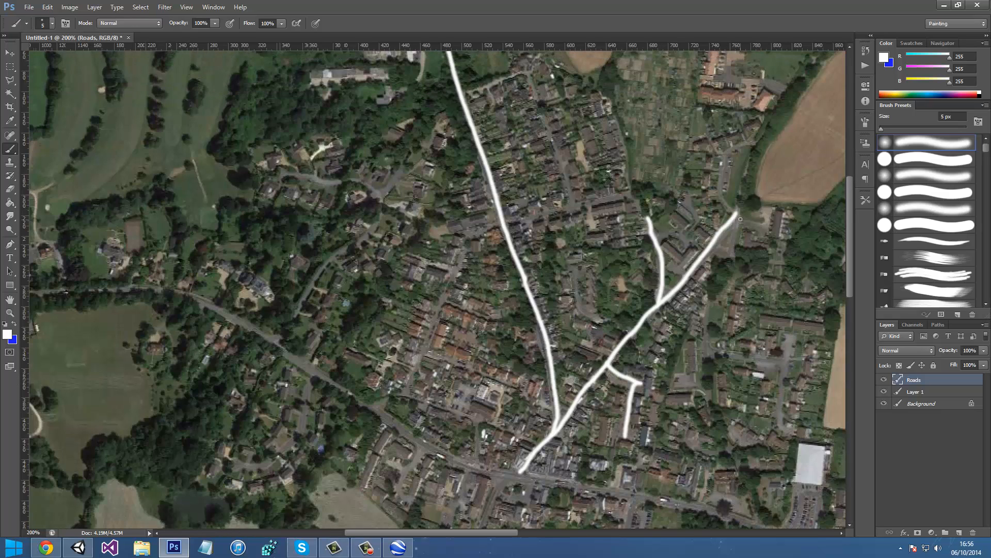
mouse_move(738, 213)
left_mouse_down()
mouse_move(706, 342)
mouse_move(719, 354)
mouse_move(786, 363)
mouse_move(793, 338)
mouse_move(780, 420)
left_mouse_up()
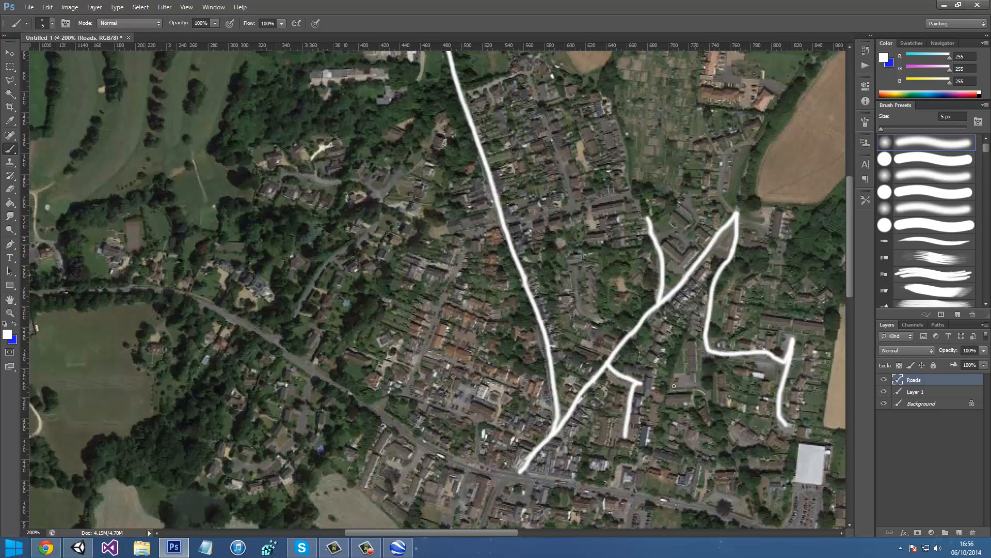
scroll(625, 285, "down", 2)
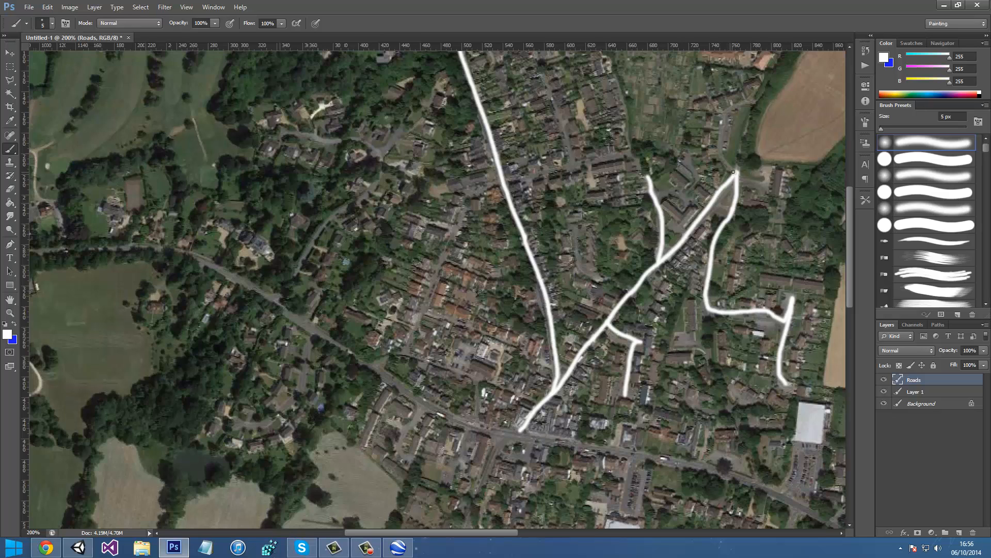
mouse_move(733, 171)
left_mouse_down()
mouse_move(767, 194)
mouse_move(720, 165)
mouse_move(730, 132)
mouse_move(748, 124)
left_mouse_up()
key("ctrl+z")
Trace the cross street from the northern main road east towards the diagonal road, including its side street running north
scroll(724, 190, "up", 1)
scroll(723, 190, "up", 1)
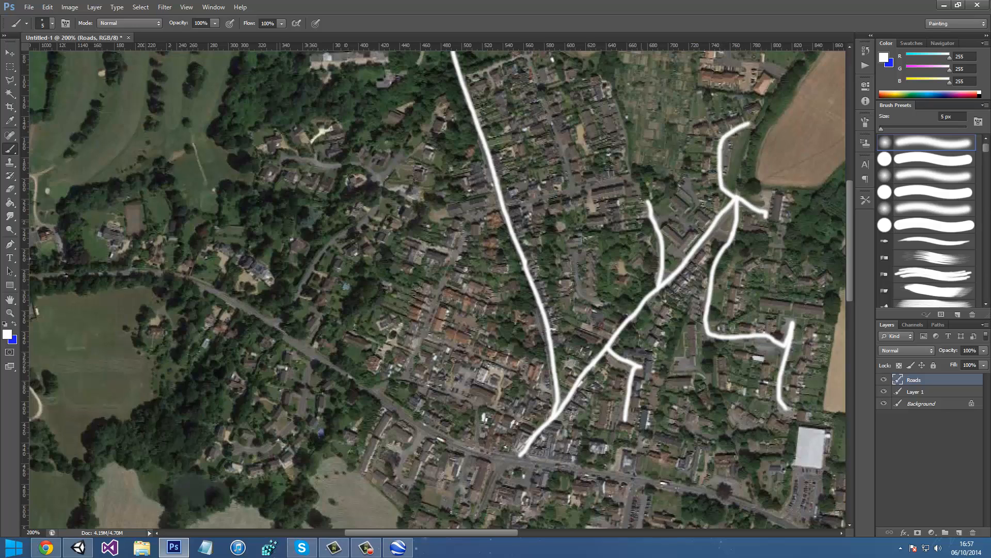
mouse_move(504, 204)
left_mouse_down()
mouse_move(627, 182)
mouse_move(703, 234)
left_mouse_up()
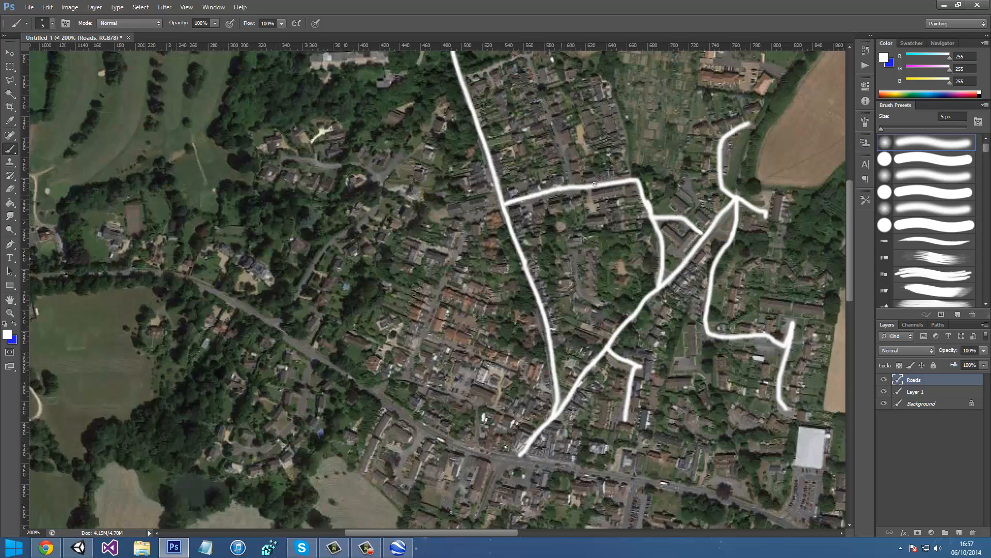
left_click_drag(568, 167, 546, 106)
Trace the street west of the northern main road down to the east-west road, with its inner link road and short side streets
mouse_move(484, 211)
left_mouse_down()
mouse_move(468, 219)
mouse_move(404, 371)
mouse_move(377, 389)
mouse_move(478, 451)
mouse_move(521, 454)
mouse_move(472, 401)
mouse_move(401, 383)
left_mouse_up()
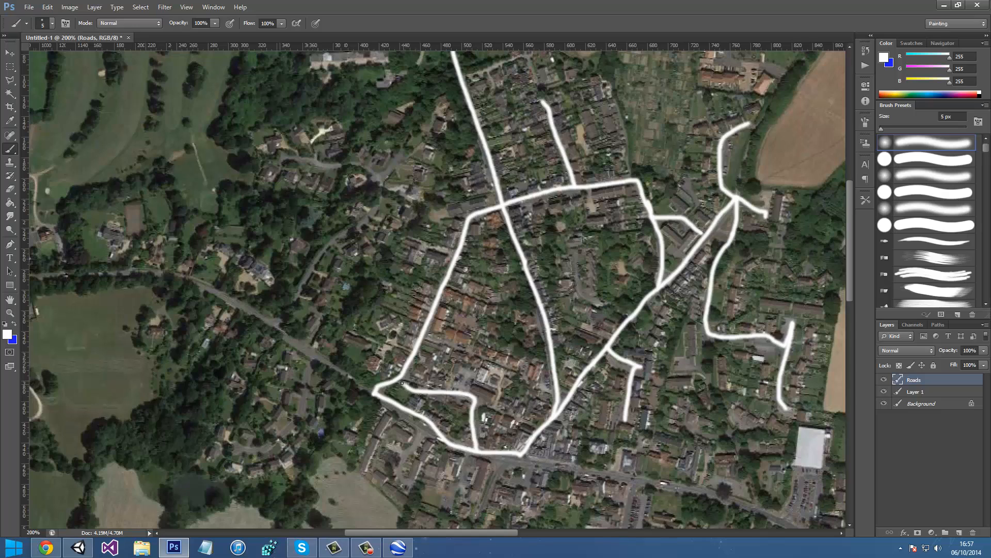
key("ctrl+z")
mouse_move(477, 450)
left_mouse_down()
mouse_move(477, 398)
mouse_move(405, 380)
left_mouse_up()
left_click_drag(460, 391, 466, 373)
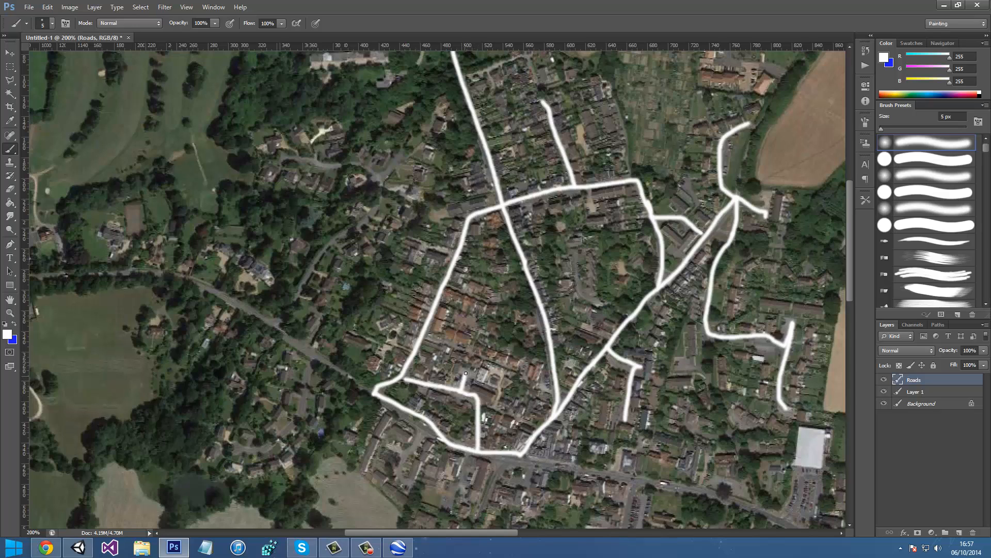
left_click_drag(422, 335, 463, 348)
left_click_drag(446, 283, 505, 296)
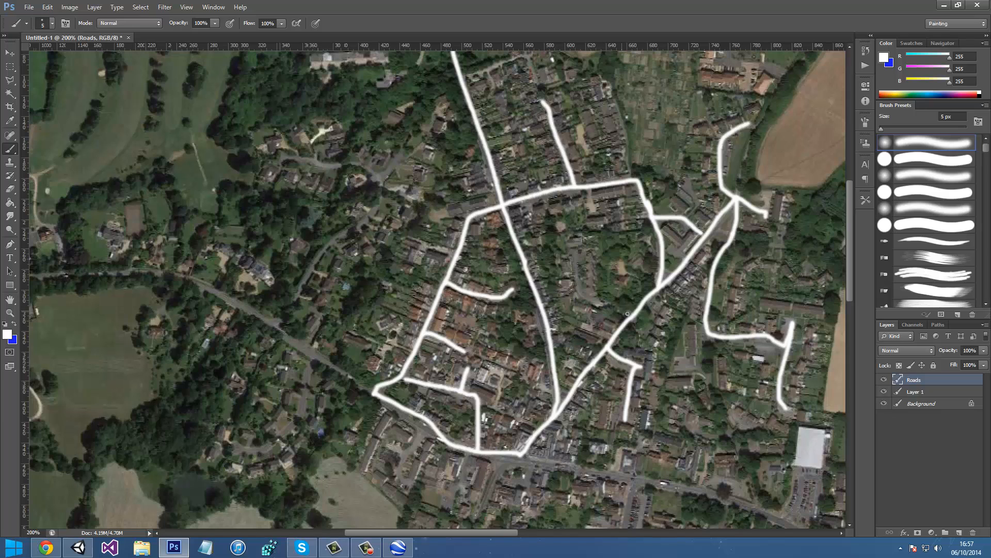
Trace the side street northwest of the diagonal road and the two side roads south of the western main road
mouse_move(627, 313)
left_mouse_down()
mouse_move(575, 295)
mouse_move(573, 248)
left_mouse_up()
scroll(544, 305, "down", 3)
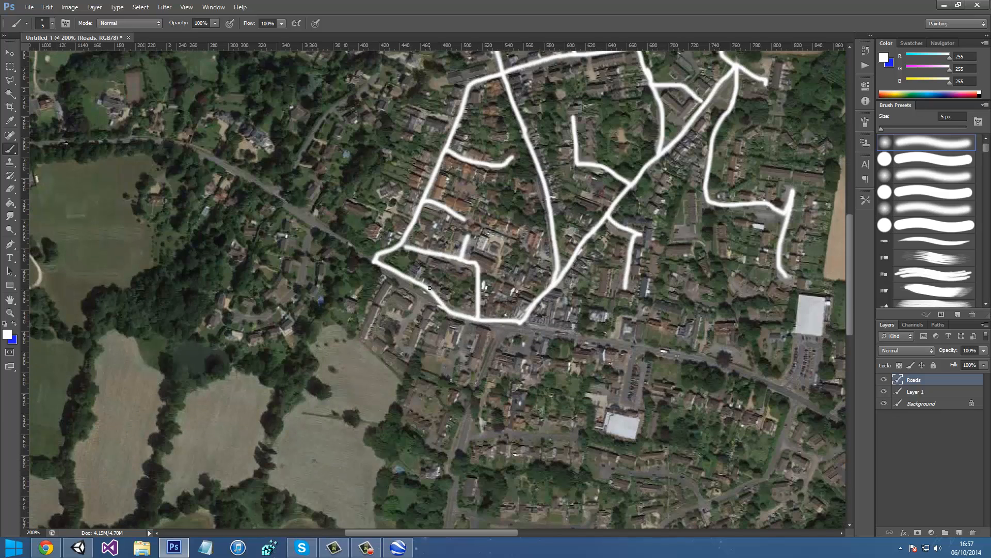
left_click_drag(430, 288, 398, 343)
mouse_move(375, 258)
left_mouse_down()
mouse_move(311, 225)
mouse_move(297, 279)
mouse_move(273, 311)
mouse_move(227, 312)
left_mouse_up()
Trace the main road out to the western fields and the lane curving north from it, with the lane's end branches
scroll(308, 169, "up", 2)
scroll(385, 148, "up", 1)
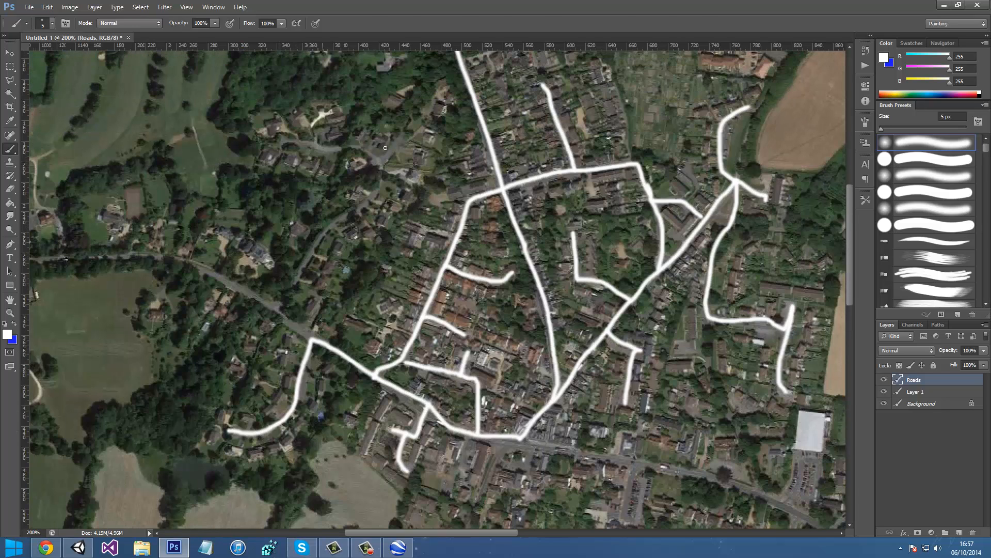
mouse_move(425, 127)
left_mouse_down()
mouse_move(378, 164)
mouse_move(371, 191)
mouse_move(291, 277)
mouse_move(283, 302)
mouse_move(307, 333)
mouse_move(242, 281)
mouse_move(181, 261)
mouse_move(54, 259)
left_mouse_up()
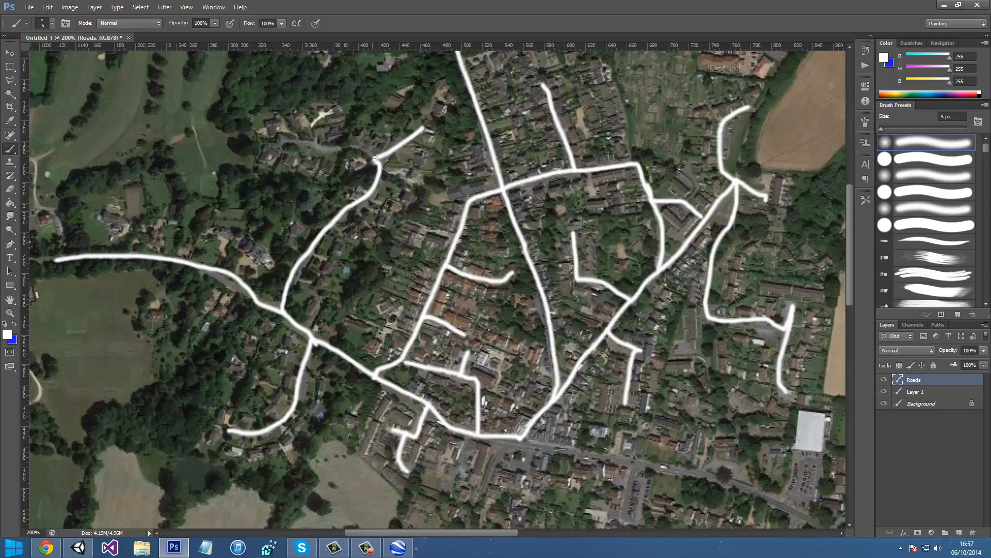
mouse_move(375, 157)
left_mouse_down()
mouse_move(274, 149)
mouse_move(336, 110)
left_mouse_up()
Trace the road running south from the village centre, with its western side street and the residential streets to its east
scroll(429, 226, "down", 5)
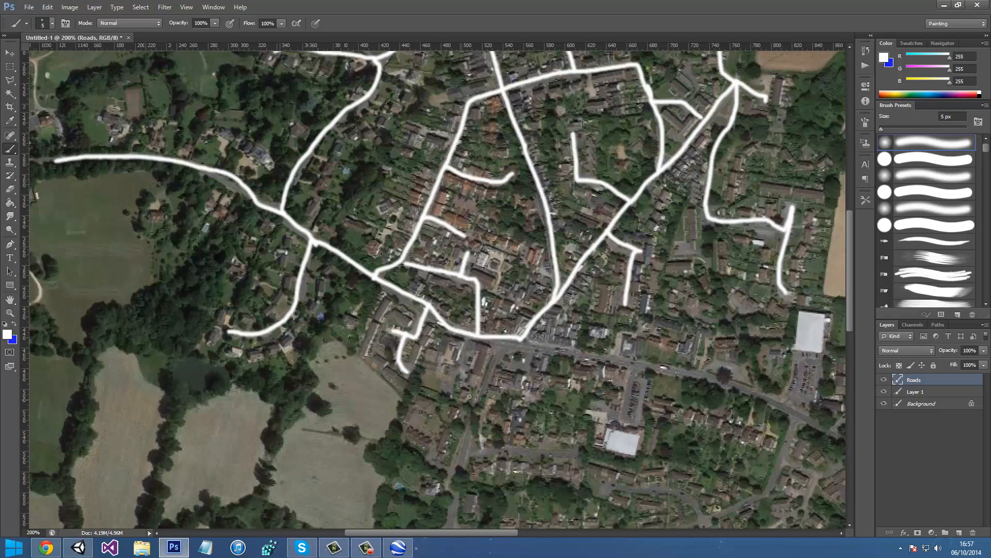
mouse_move(488, 338)
left_mouse_down()
mouse_move(499, 362)
mouse_move(459, 475)
mouse_move(429, 461)
mouse_move(437, 421)
mouse_move(414, 413)
left_mouse_up()
scroll(461, 390, "down", 4)
left_click_drag(459, 383, 442, 515)
left_click_drag(463, 359, 578, 363)
mouse_move(449, 438)
left_mouse_down()
mouse_move(473, 443)
mouse_move(481, 487)
left_mouse_up()
mouse_move(448, 439)
left_mouse_down()
mouse_move(560, 454)
mouse_move(586, 445)
left_mouse_up()
Trace the main road eastward with its spurs to the car parks, and the road curving southwest from its eastern junction
scroll(625, 404, "down", 4)
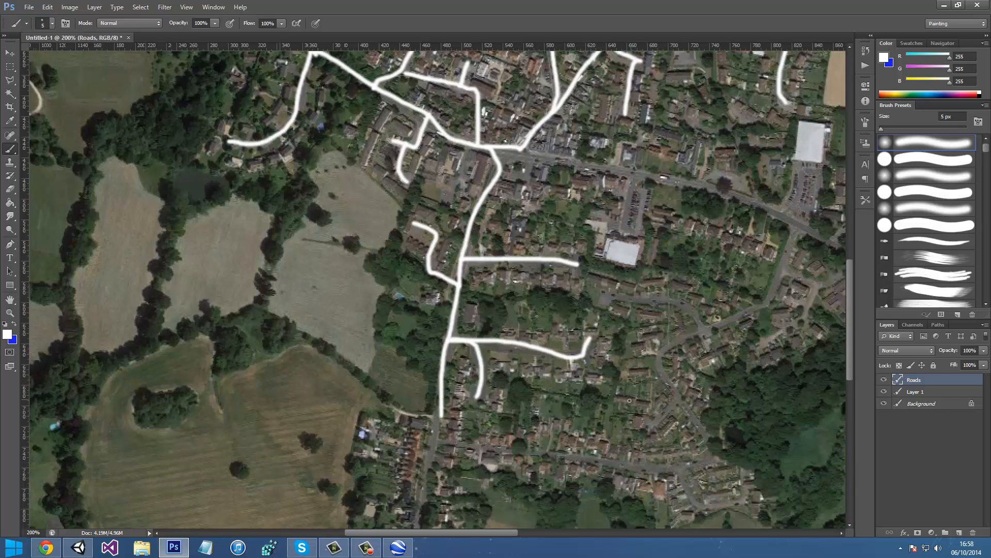
scroll(508, 368, "up", 4)
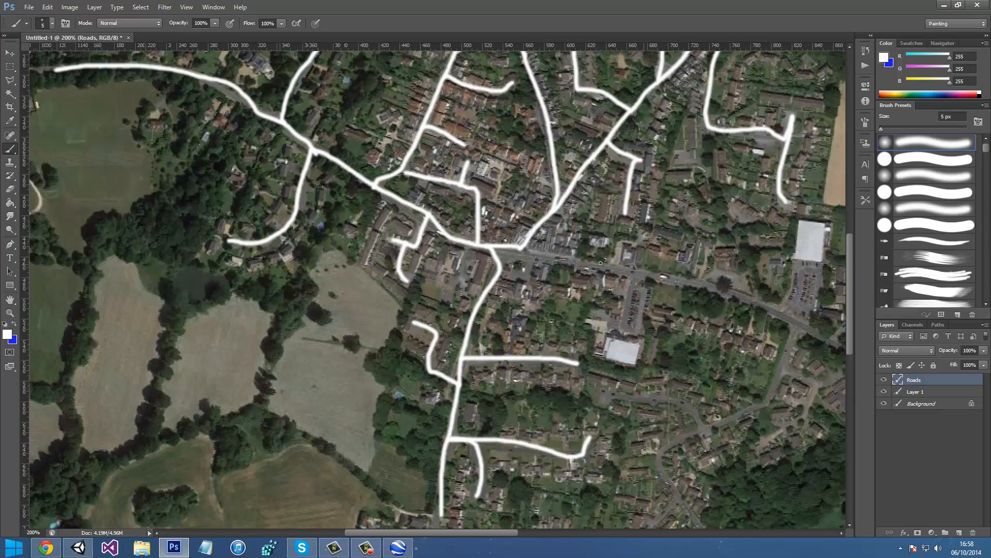
mouse_move(503, 247)
left_mouse_down()
mouse_move(624, 268)
mouse_move(620, 240)
mouse_move(646, 228)
left_mouse_up()
mouse_move(625, 266)
left_mouse_down()
mouse_move(628, 324)
mouse_move(640, 269)
mouse_move(806, 322)
mouse_move(805, 268)
mouse_move(774, 341)
mouse_move(728, 377)
mouse_move(606, 347)
left_mouse_up()
Trace the branch road running south through the southeastern housing estate, with its short side street
scroll(796, 303, "down", 1)
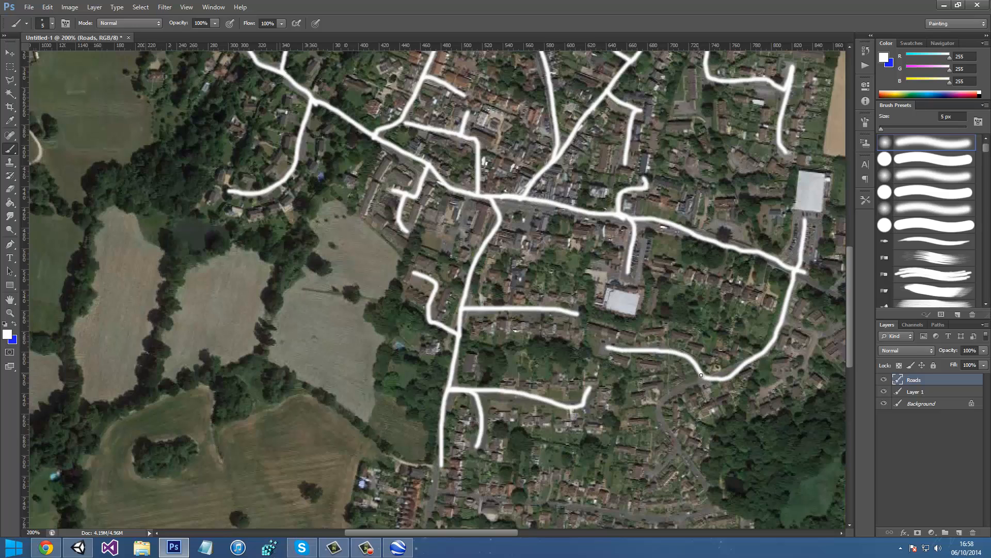
mouse_move(701, 375)
left_mouse_down()
mouse_move(655, 401)
mouse_move(707, 484)
left_mouse_up()
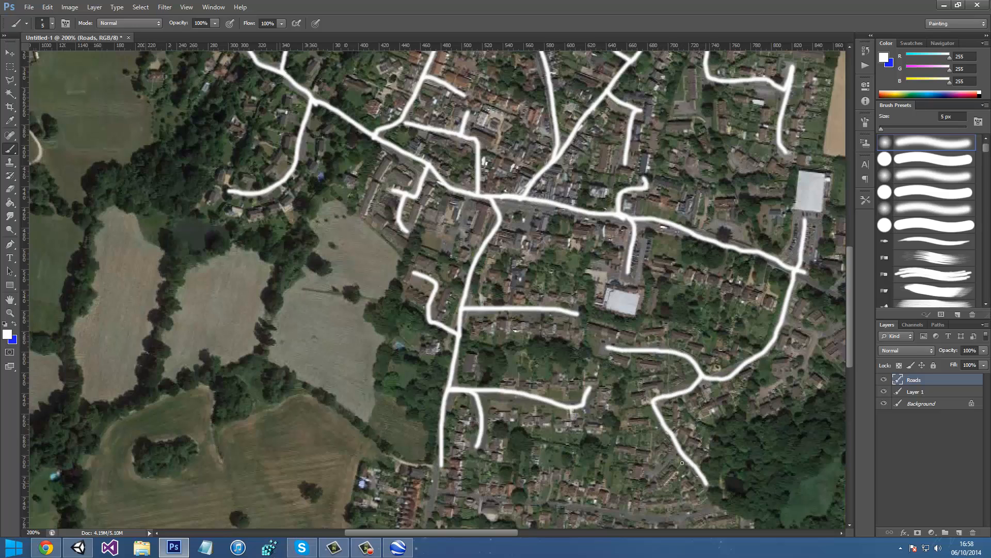
left_click_drag(677, 453, 646, 474)
Trace the main road's eastern continuation to the far field, including the loop road on its north side
left_click_drag(462, 532, 539, 531)
mouse_move(449, 272)
left_mouse_down()
mouse_move(479, 291)
mouse_move(530, 269)
mouse_move(559, 309)
mouse_move(548, 331)
left_mouse_up()
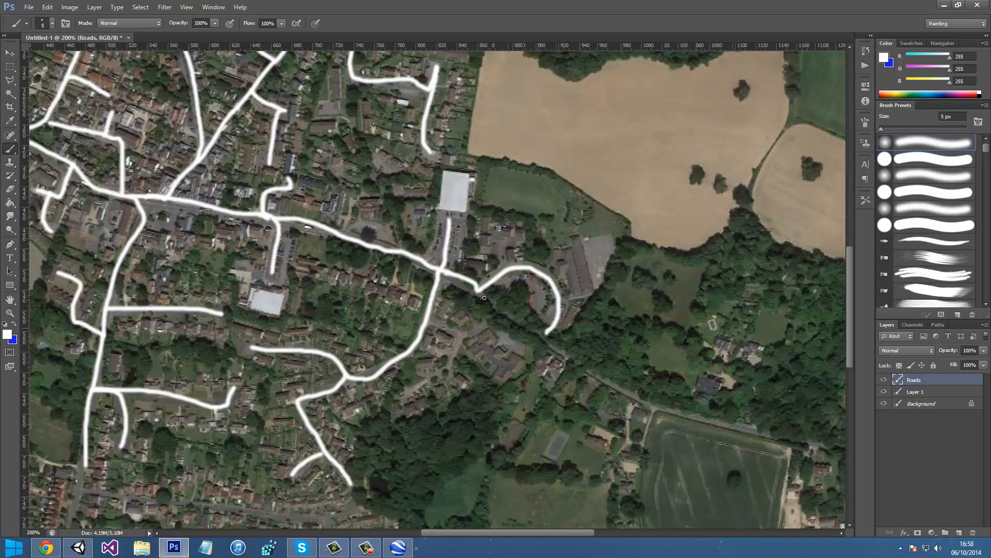
left_click_drag(471, 289, 551, 338)
mouse_move(782, 436)
left_mouse_down()
mouse_move(594, 381)
mouse_move(535, 332)
left_mouse_up()
Zoom out to 100% and review the traced road network against the whole satellite image
scroll(471, 278, "up", 2)
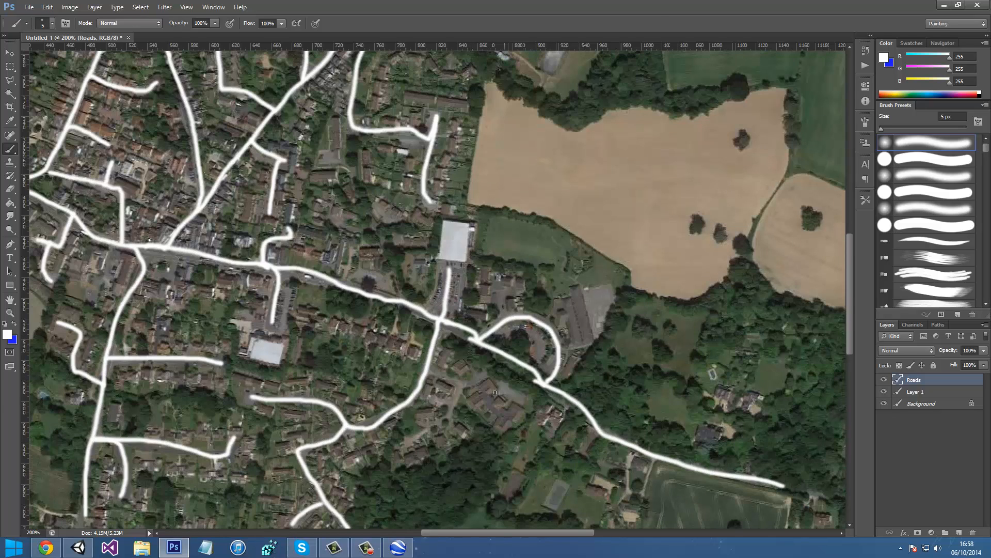
scroll(419, 385, "up", 2)
scroll(419, 385, "down", 2)
left_click_drag(479, 533, 428, 532)
key("ctrl+minus")
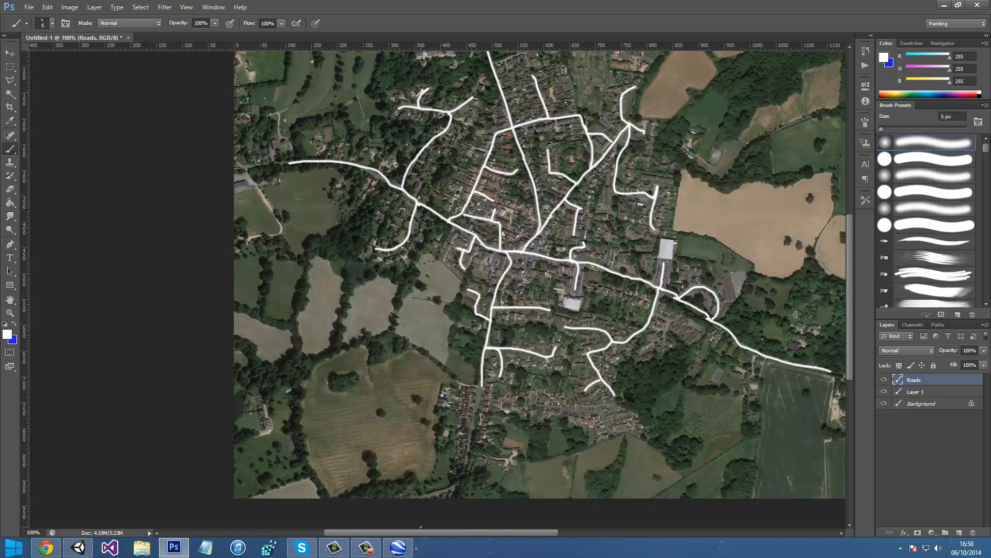
scroll(476, 443, "up", 3)
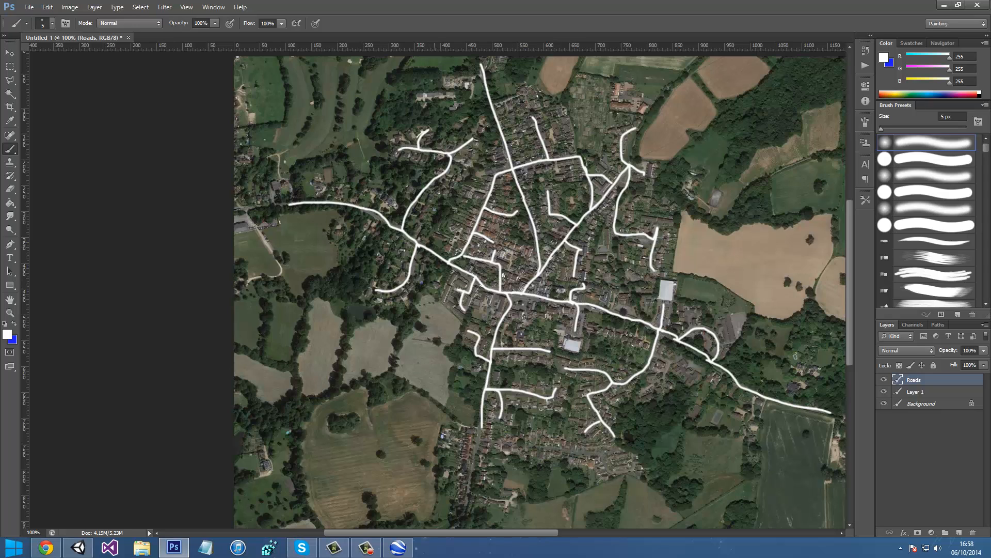
scroll(603, 373, "down", 1)
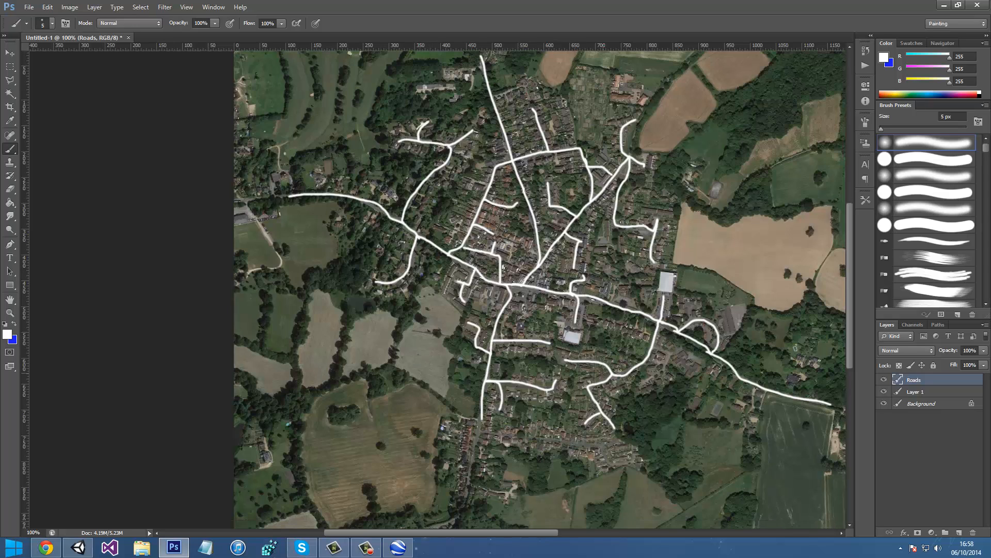
scroll(599, 375, "up", 6)
scroll(586, 379, "down", 3)
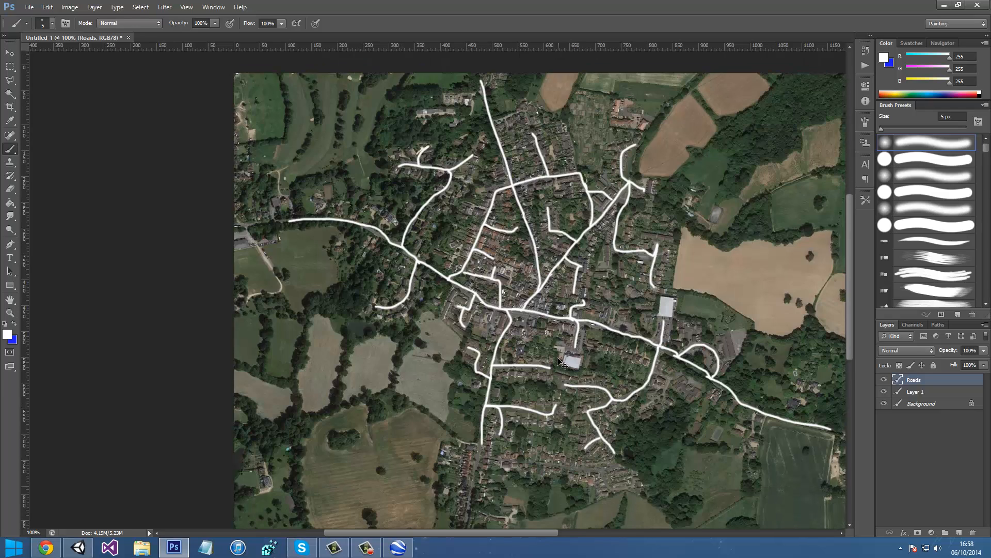
Hide the satellite image on Layer 1 beneath the traced roads
key("ctrl+s")
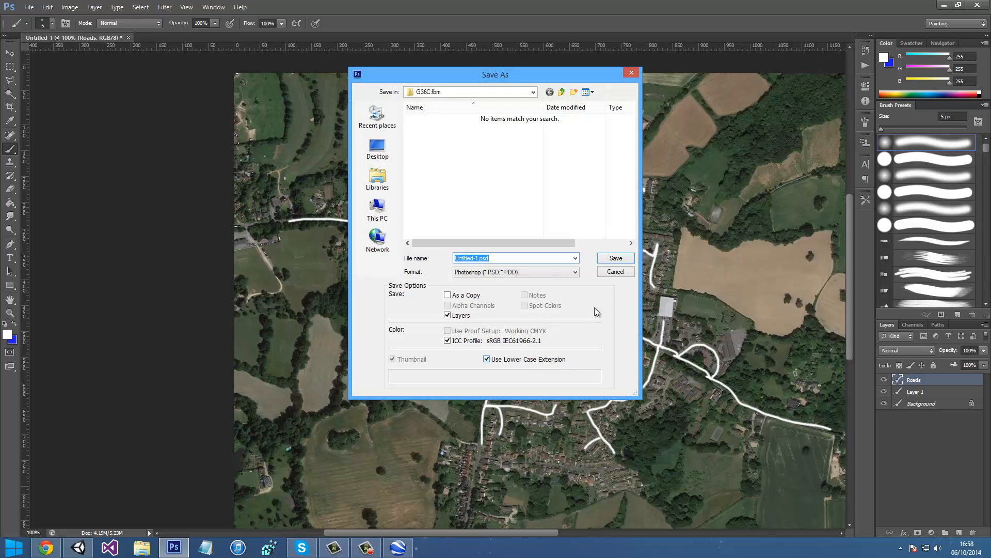
left_click(616, 272)
left_click(884, 391)
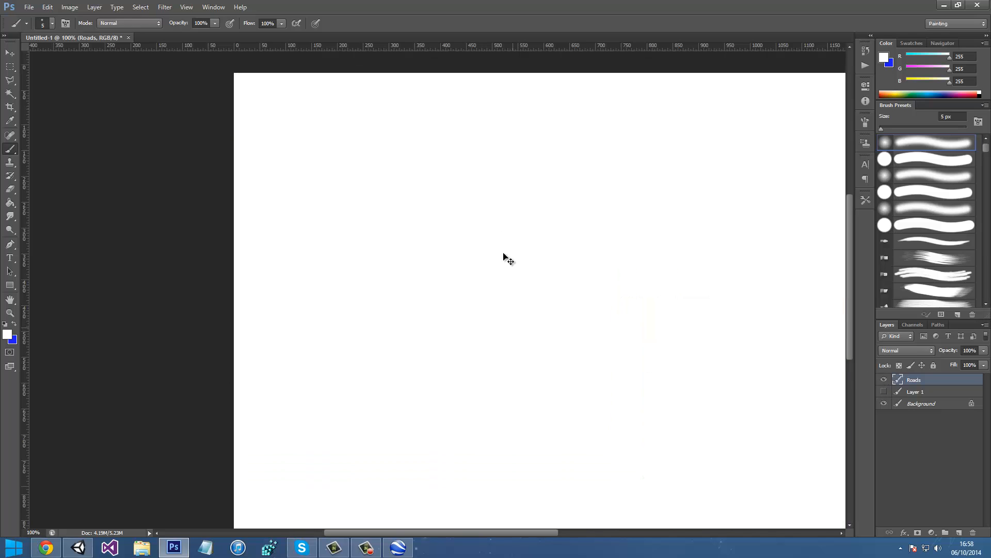
Fill the Background layer with black (000000) using the Paint Bucket tool
left_click(914, 403)
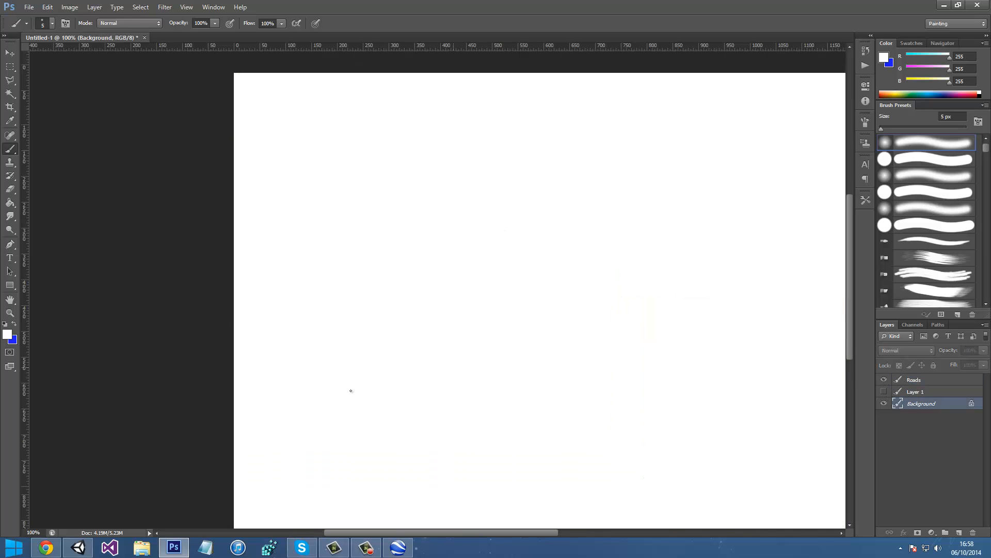
left_click(7, 334)
left_click(213, 398)
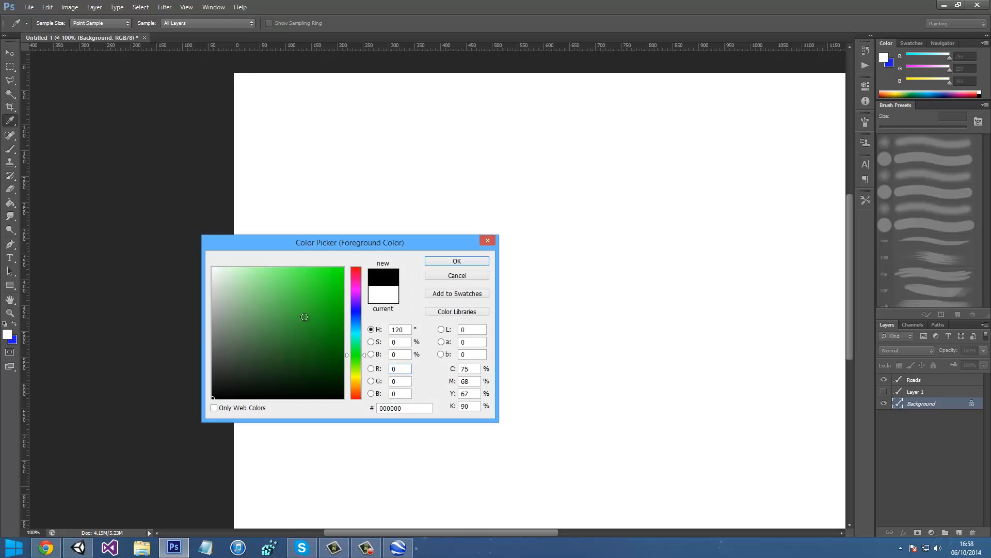
left_click(437, 261)
key("b")
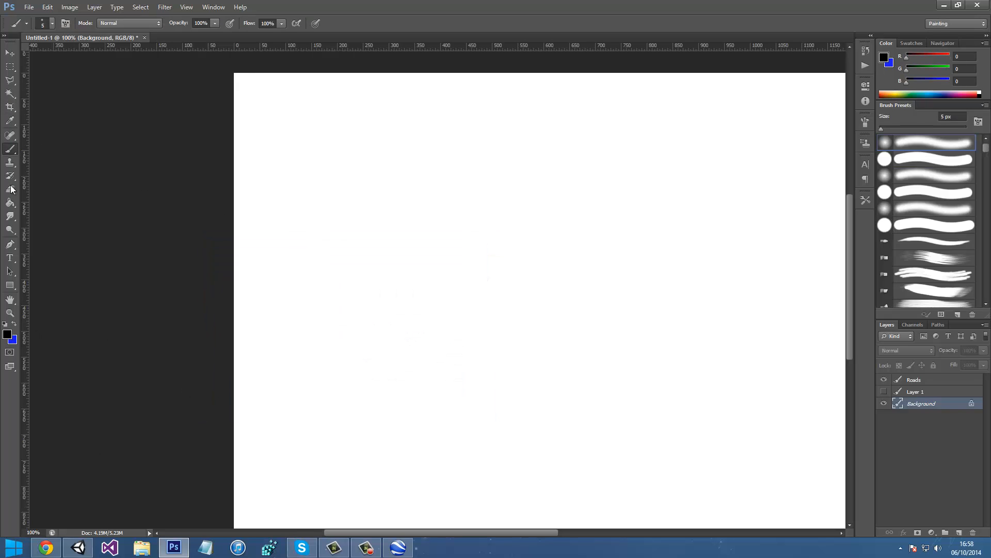
left_click(10, 201)
left_click(291, 296)
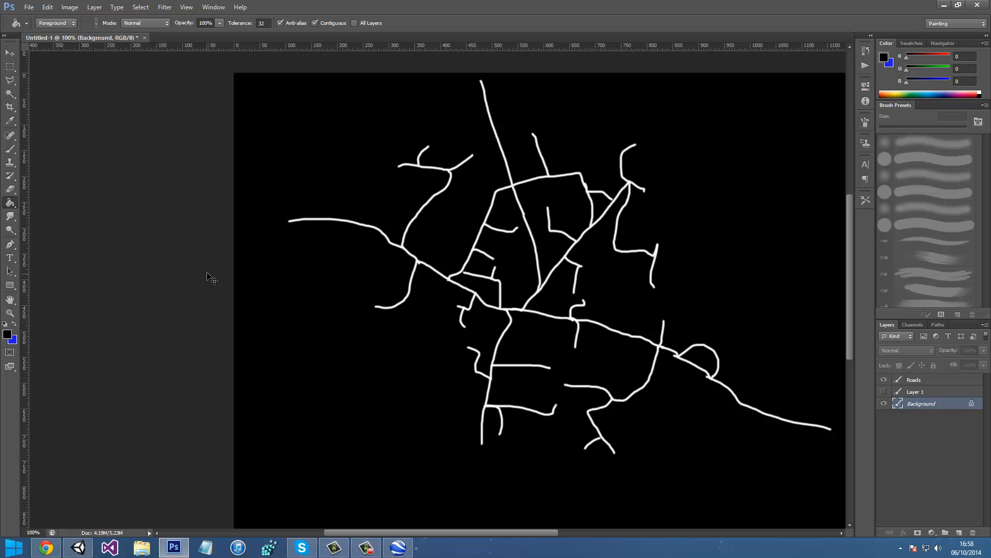
Start saving the document and browse from Documents to the Textures folder in the GTAV project's Assets
key("ctrl+s")
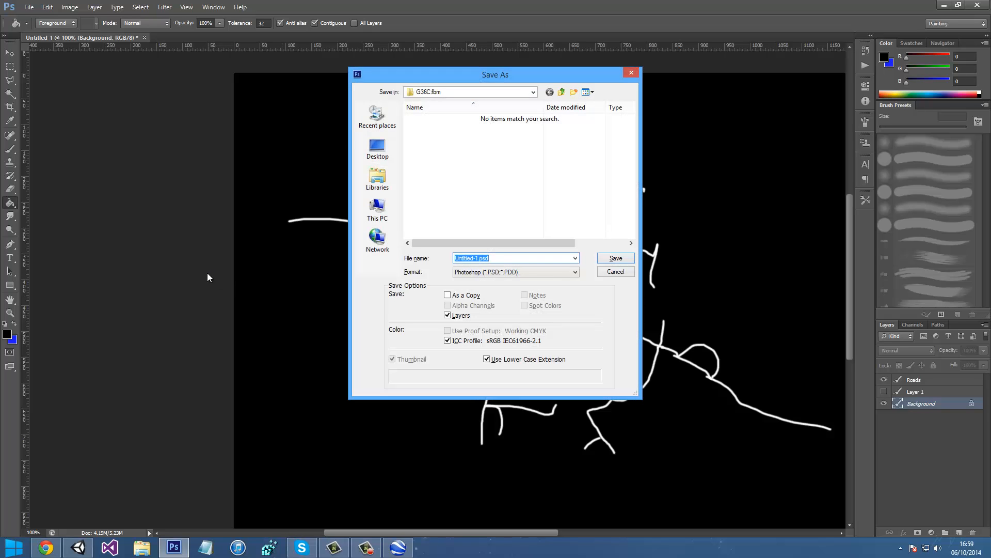
left_click(438, 92)
left_click(450, 177)
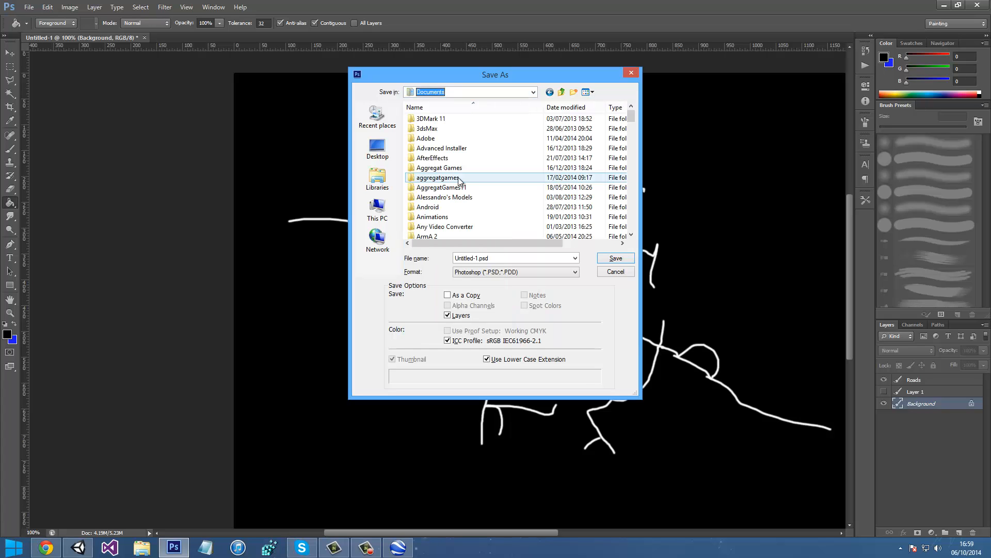
scroll(459, 179, "down", 5)
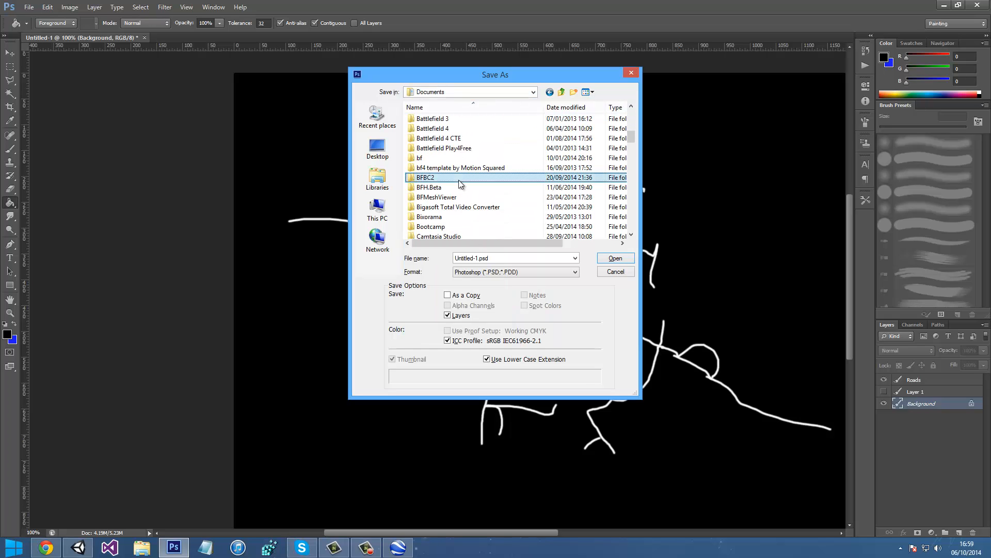
scroll(458, 180, "down", 10)
left_click(426, 158)
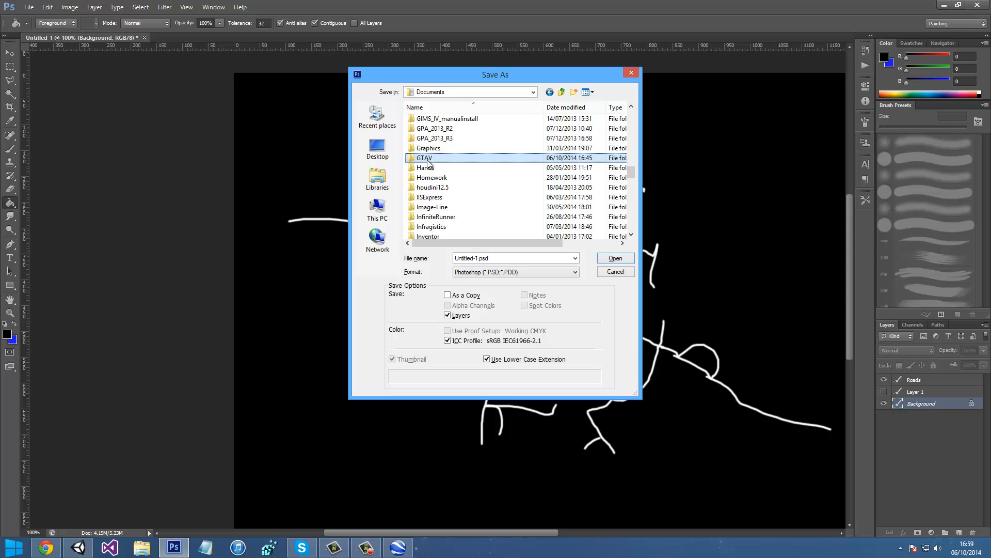
double_click(426, 158)
double_click(426, 118)
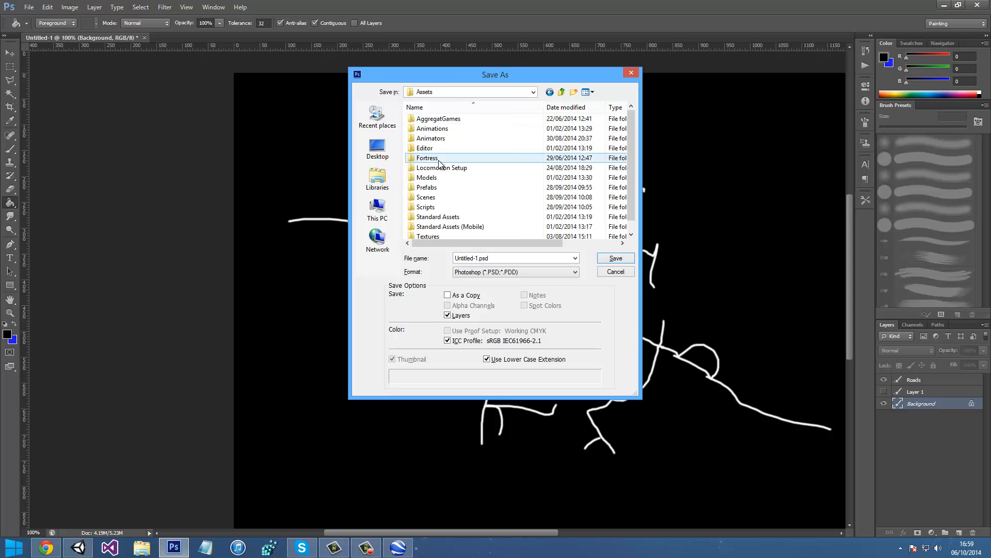
double_click(442, 235)
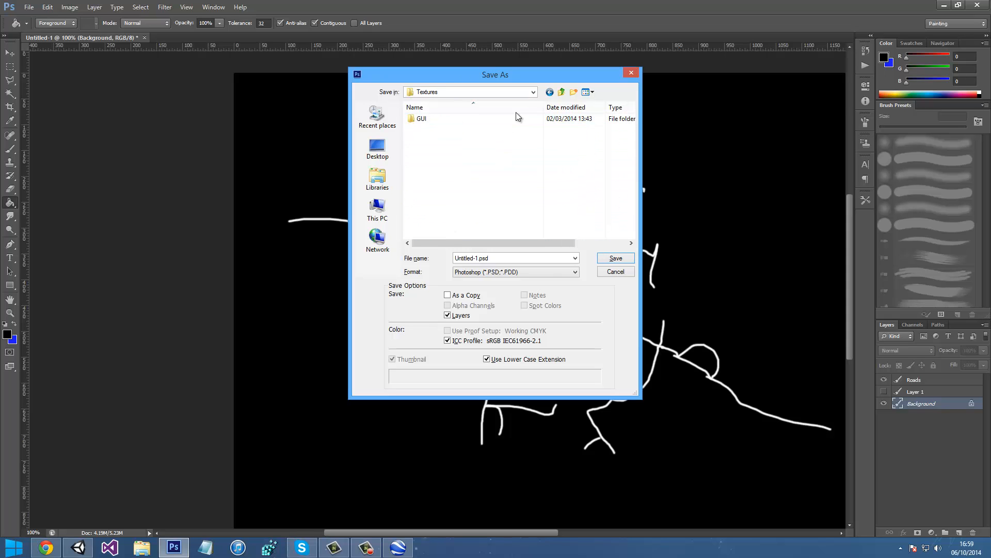
Create a folder named References inside Textures and open it as the save location
left_click(574, 93)
type("Ref")
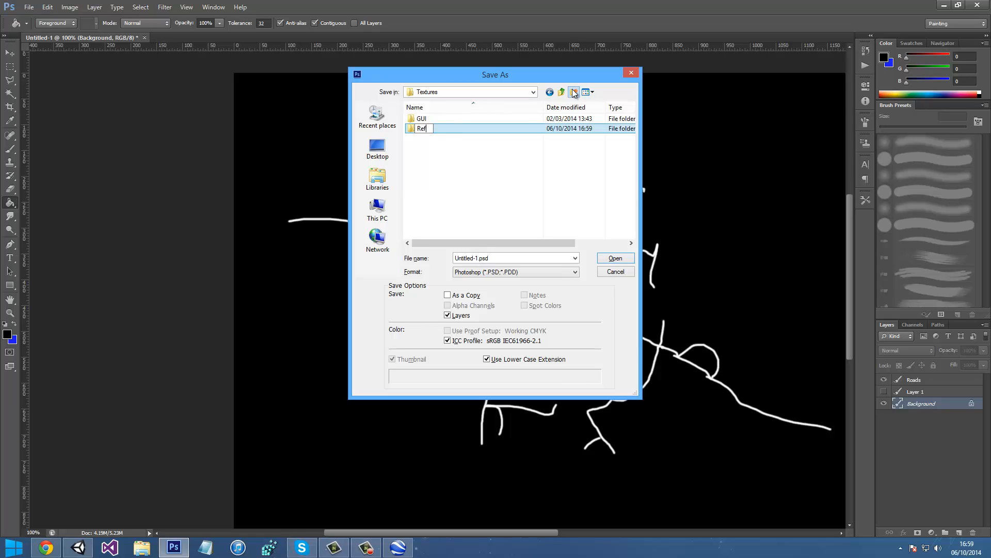
type("erences")
key("Return")
key("Return")
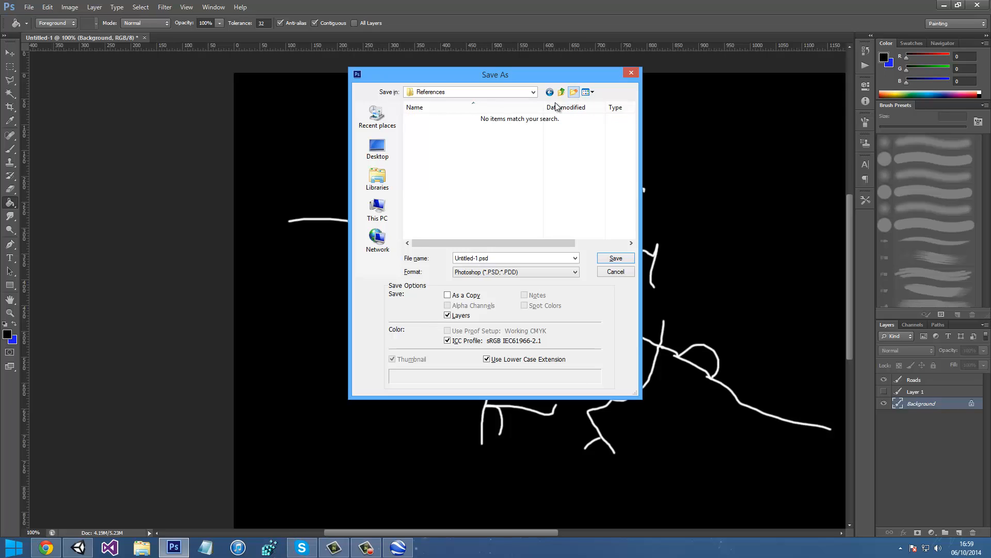
Save the document as Roads in Photoshop format with Maximize Compatibility enabled
left_click(482, 258)
left_click_drag(491, 258, 417, 264)
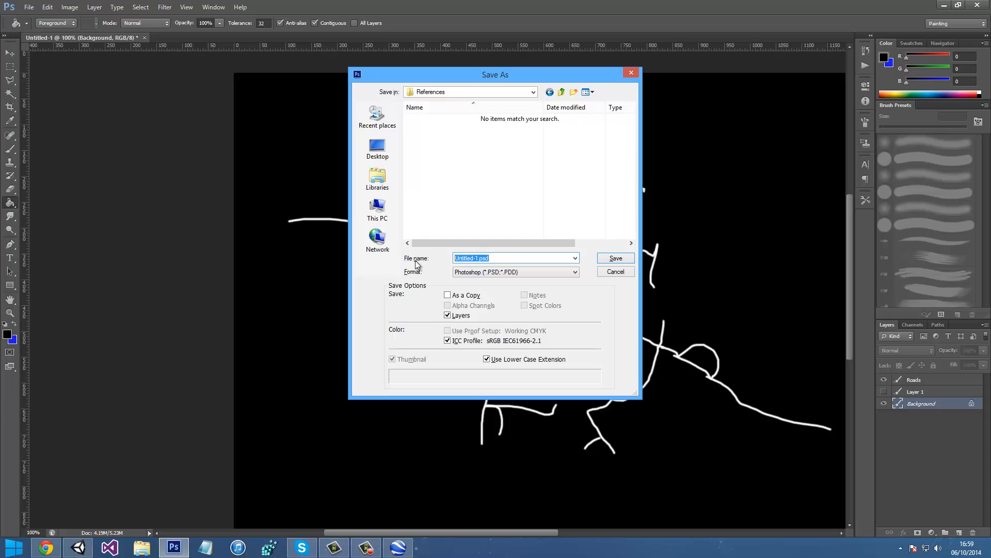
type("Roads")
key("Return")
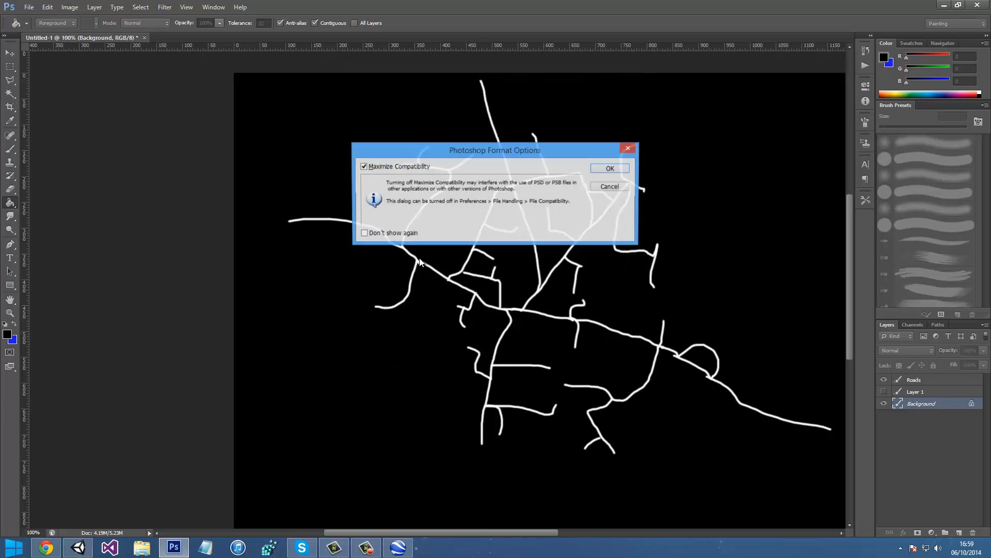
left_click(617, 169)
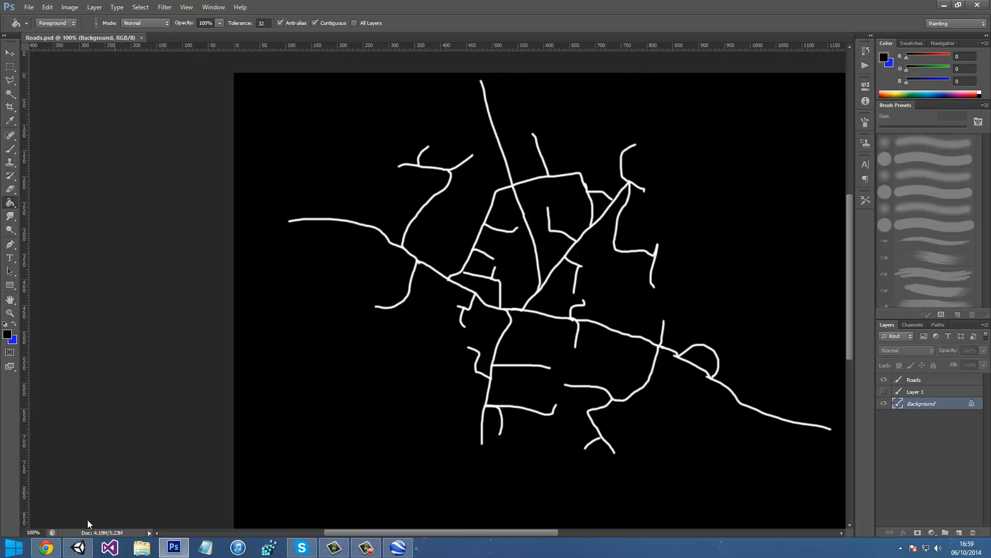
Switch to Unity and select the Roads texture in the Textures > References project folder
left_click(78, 547)
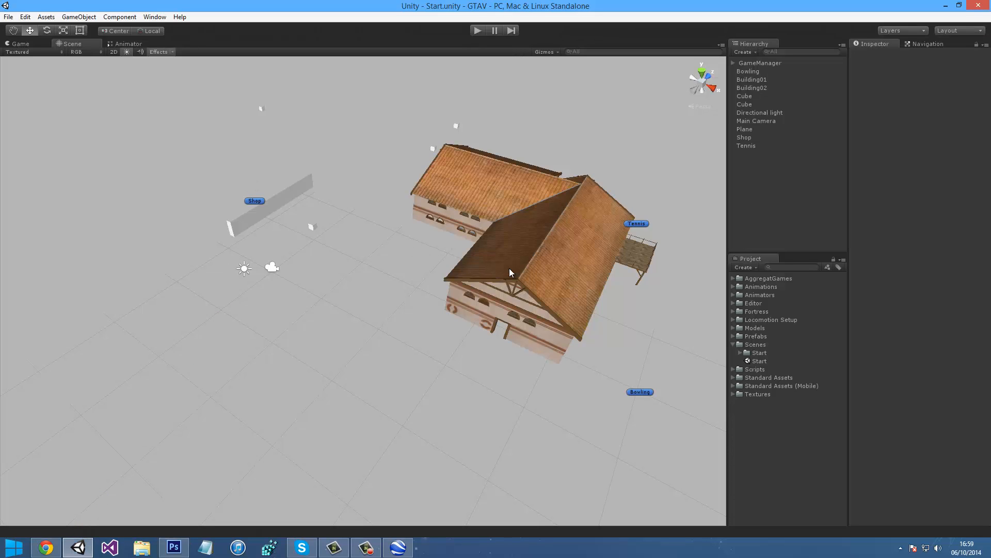
left_click(733, 394)
left_click(748, 415)
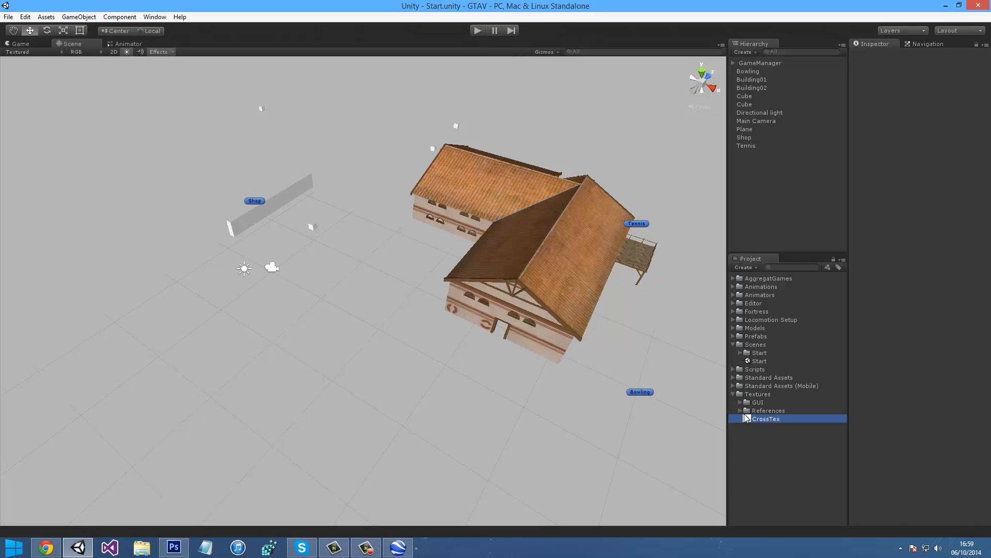
left_click(741, 412)
left_click(754, 420)
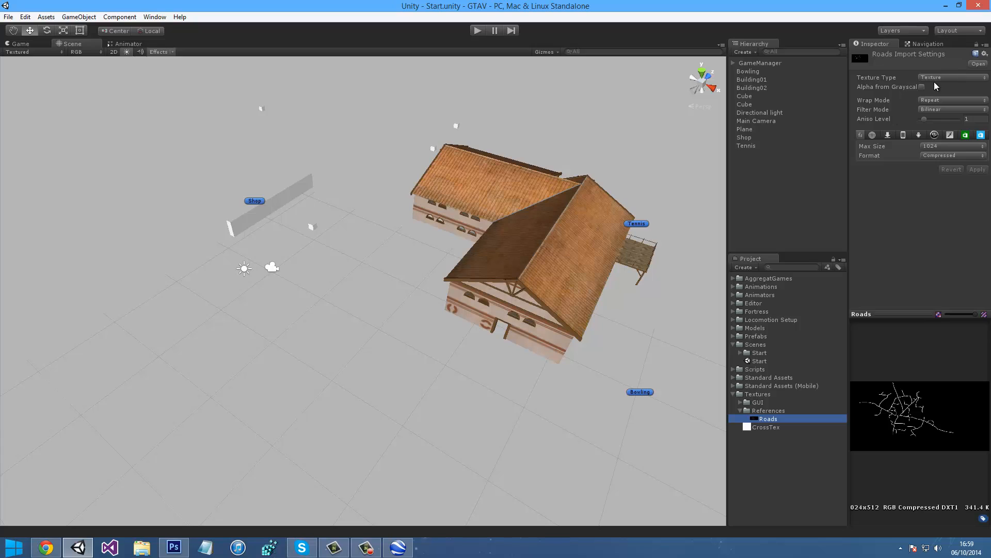
Set the Roads texture's max size to 2048 and its type to Editor GUI and Legacy GUI, and apply the import settings
left_click(943, 147)
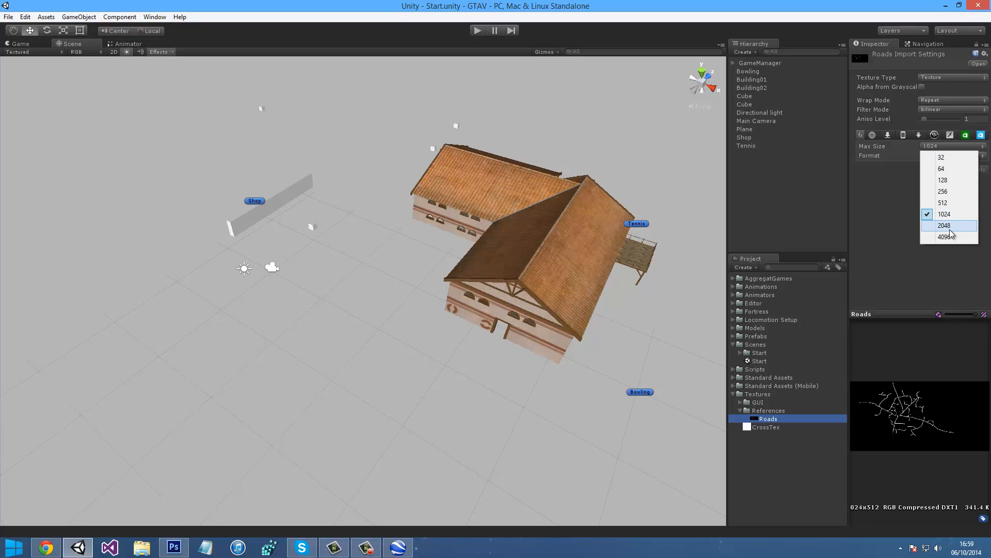
left_click(944, 226)
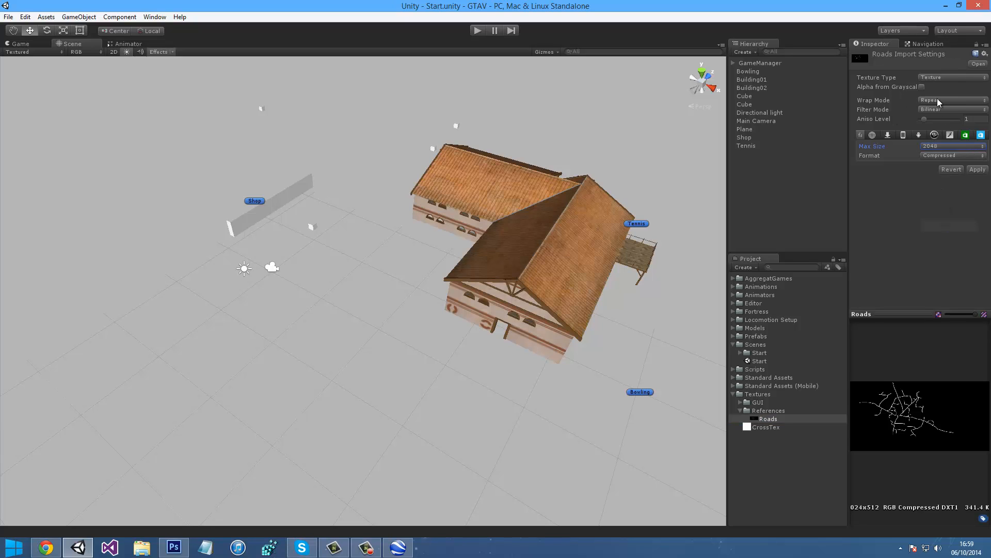
left_click(942, 78)
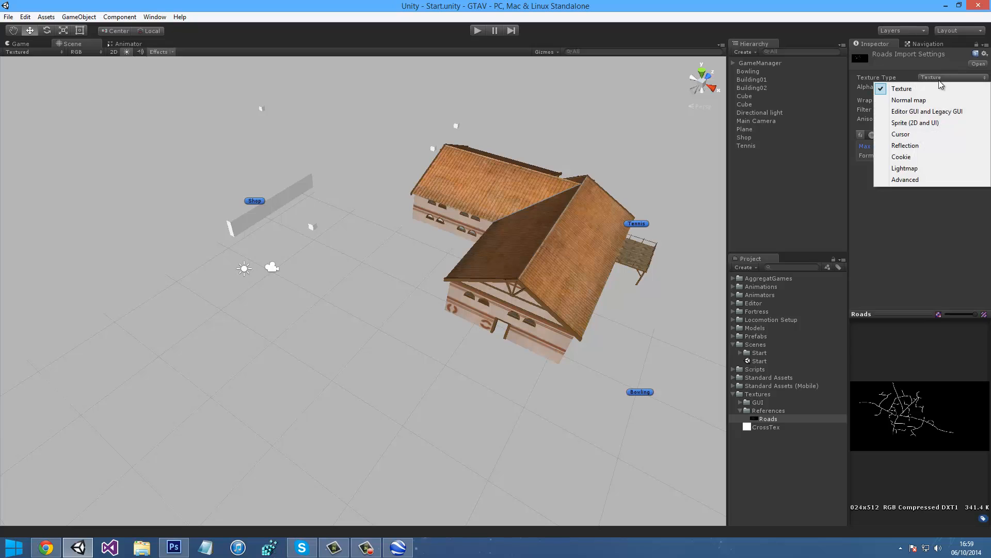
left_click(899, 112)
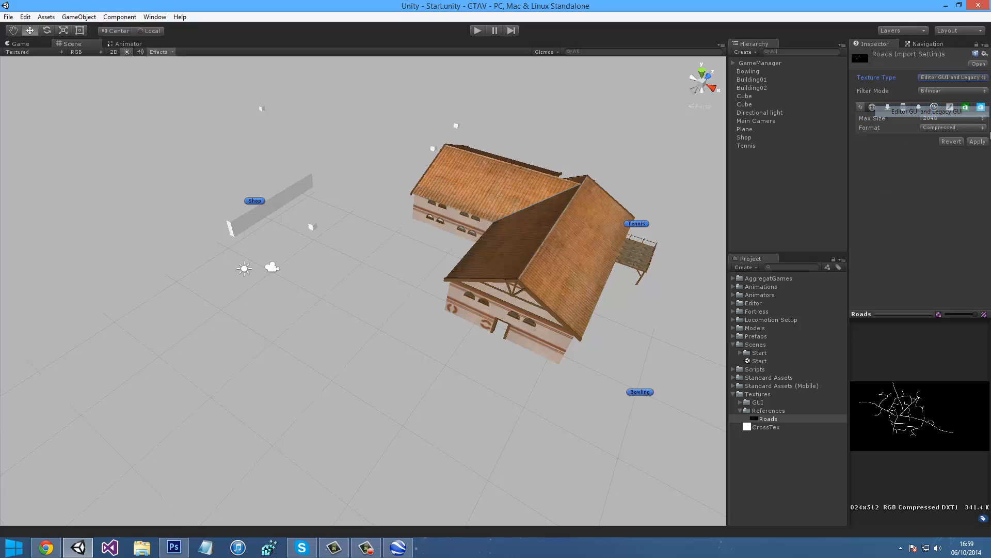
left_click(977, 142)
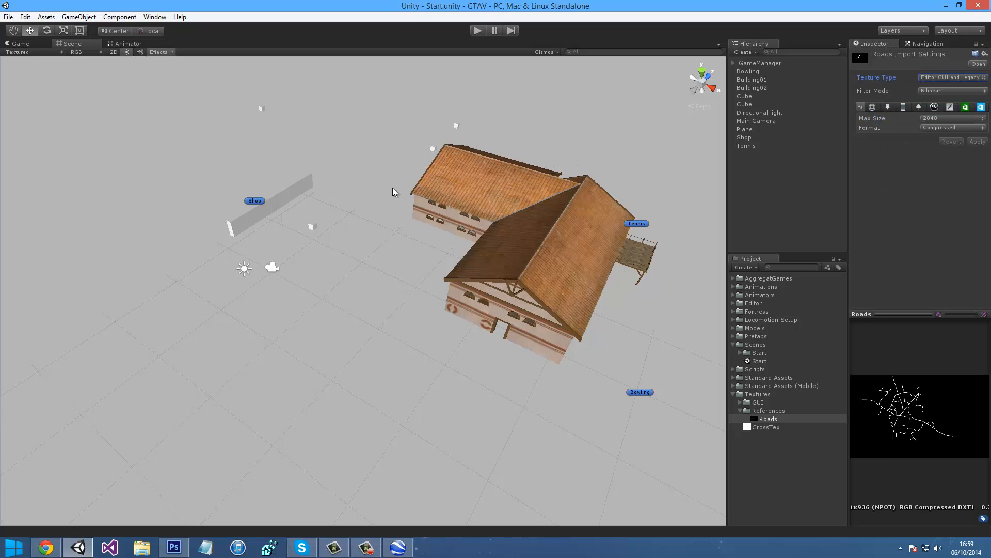
right_click_drag(393, 188, 539, 139)
right_click_drag(479, 156, 364, 206)
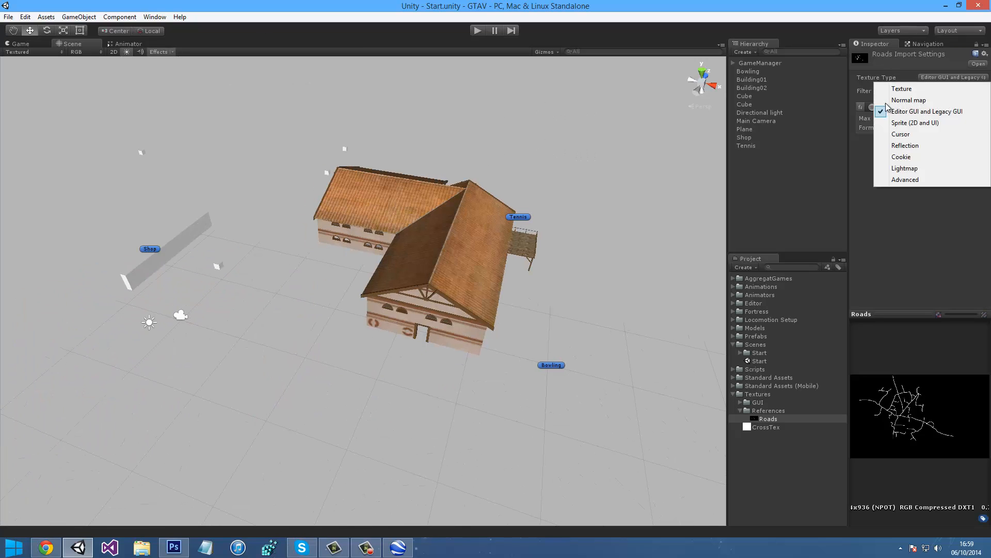
left_click(920, 78)
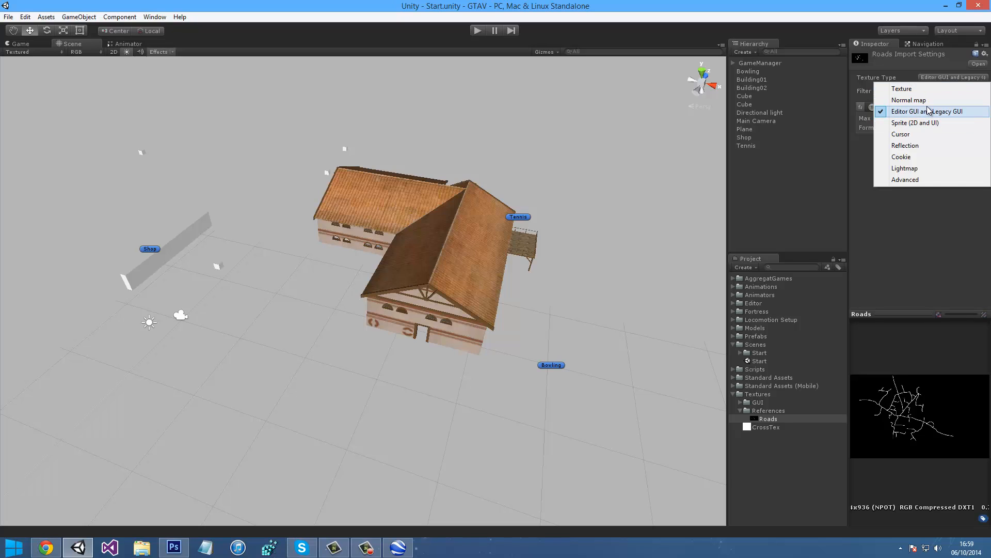
left_click(749, 181)
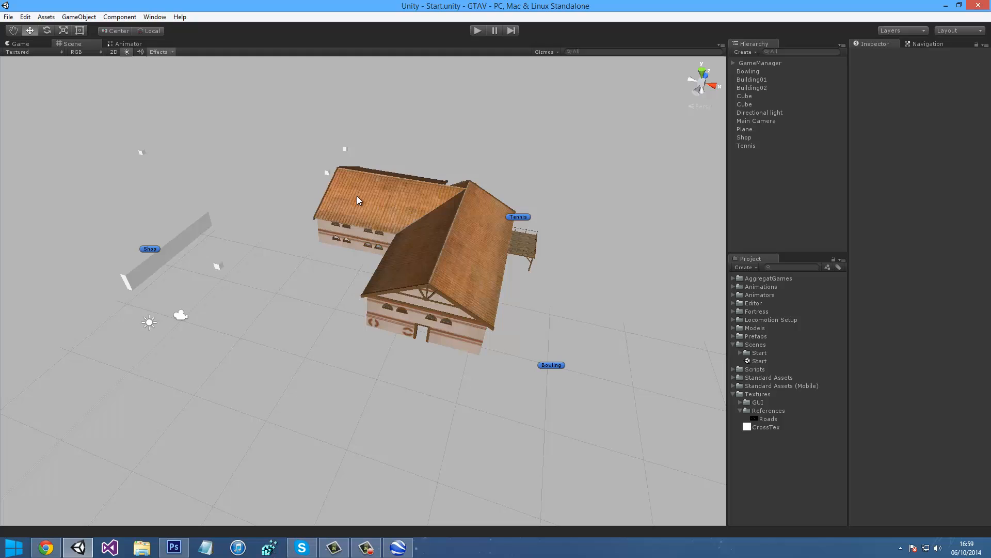
Create a new empty scene in the GTAV project
left_click(8, 19)
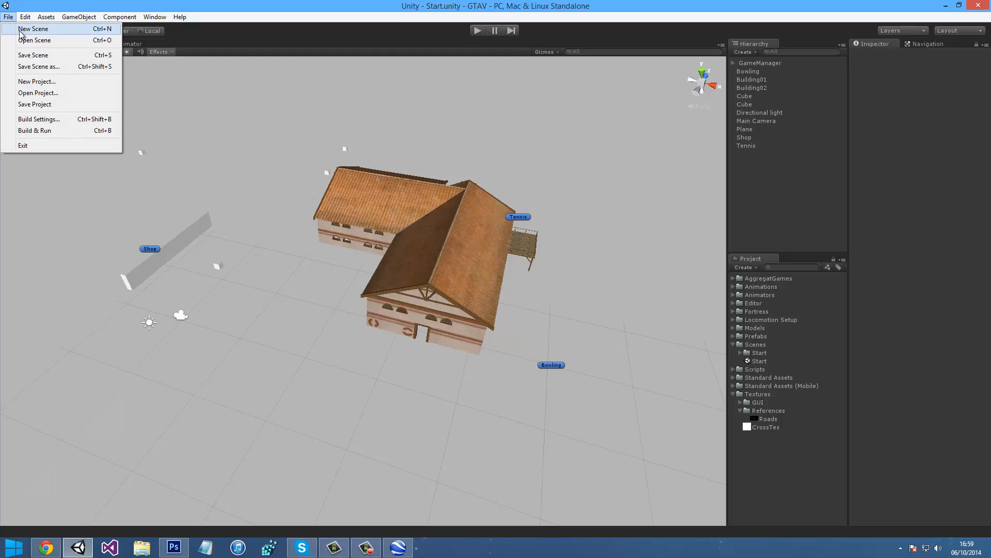
left_click(32, 29)
right_click_drag(198, 197, 244, 141)
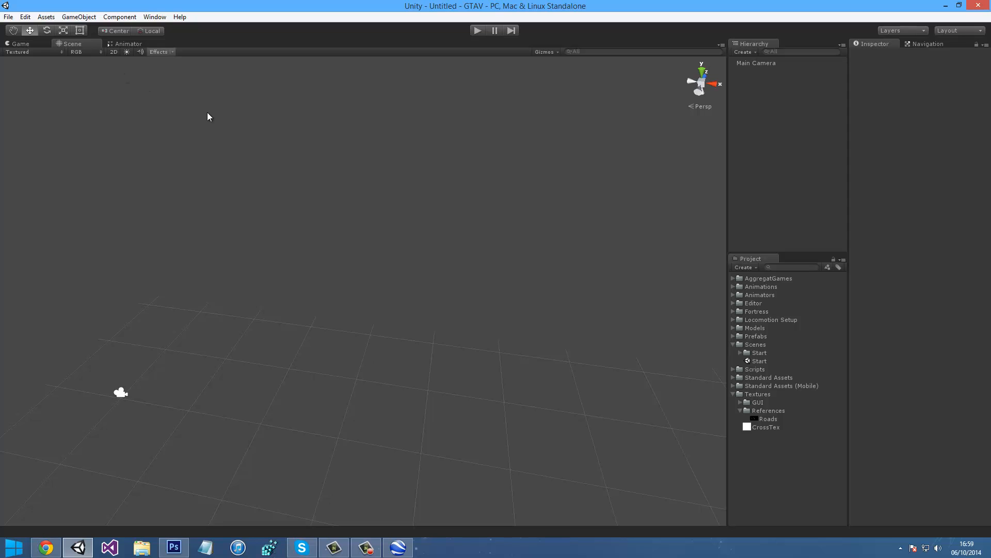
Switch to Google Earth and show the whole village with its surrounding fields
left_click(398, 547)
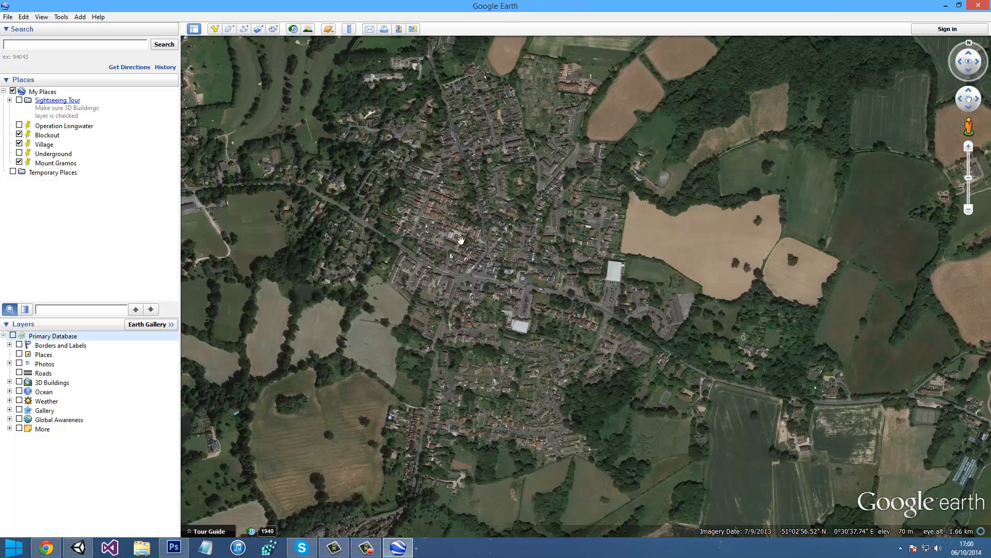
scroll(449, 283, "down", 2)
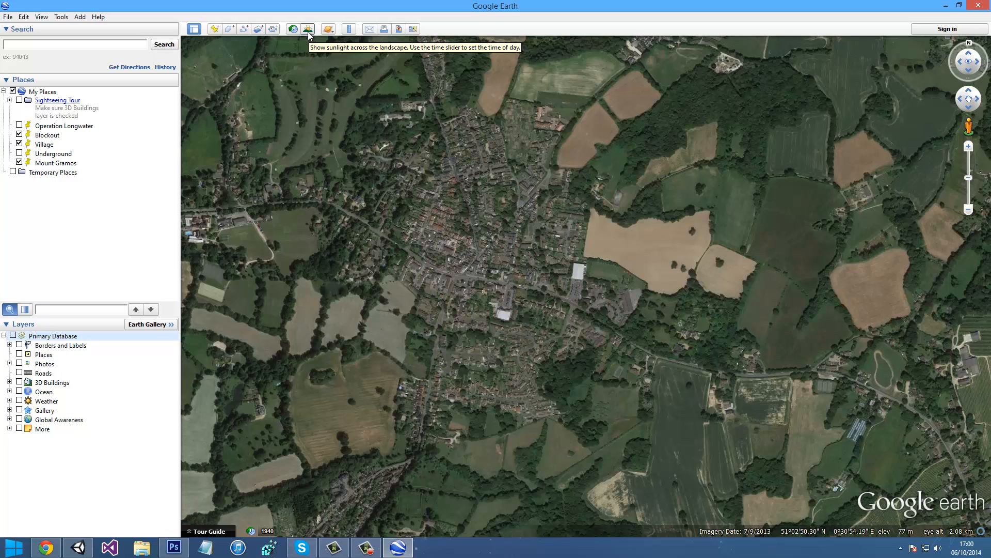
left_click(228, 29)
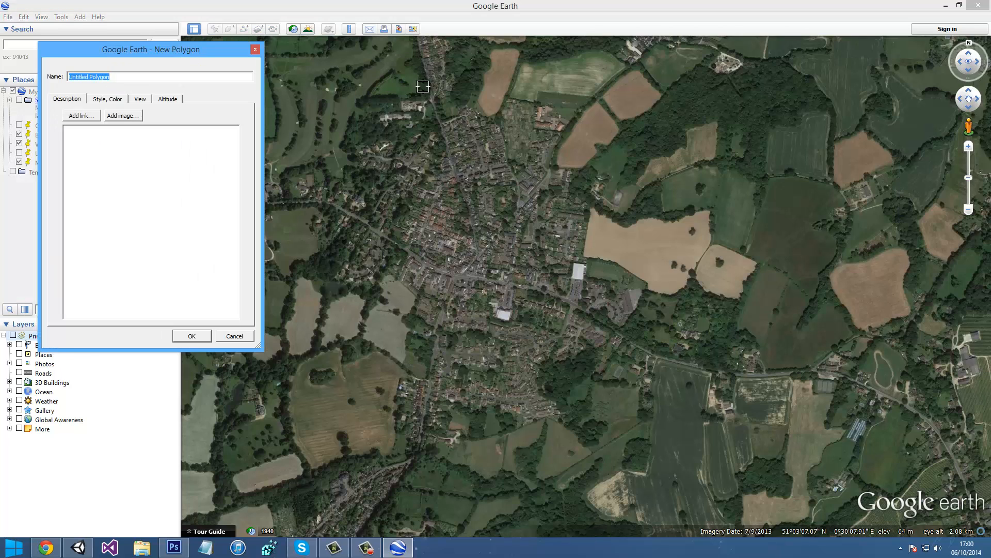
left_click(434, 84)
left_click(395, 144)
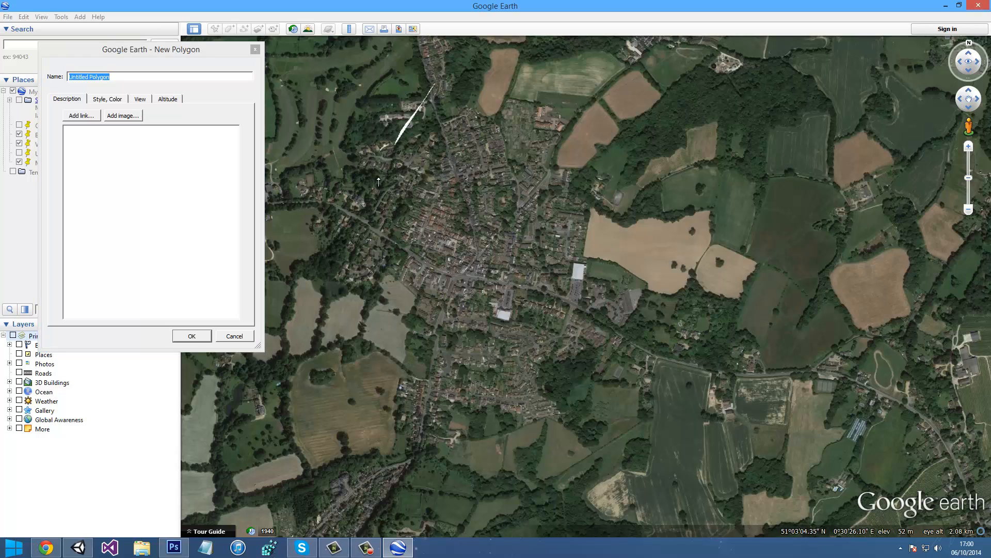
left_click_drag(379, 181, 310, 248)
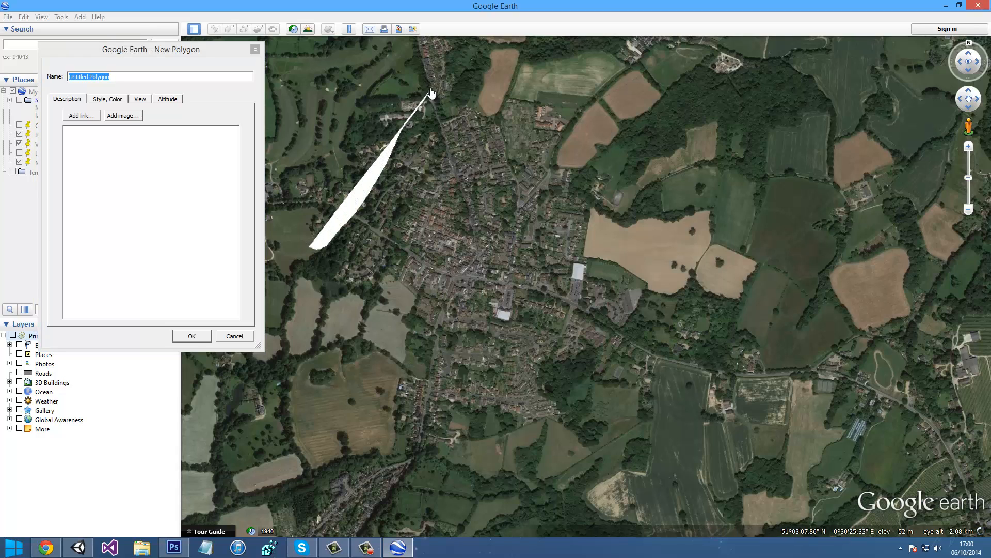
left_click(235, 336)
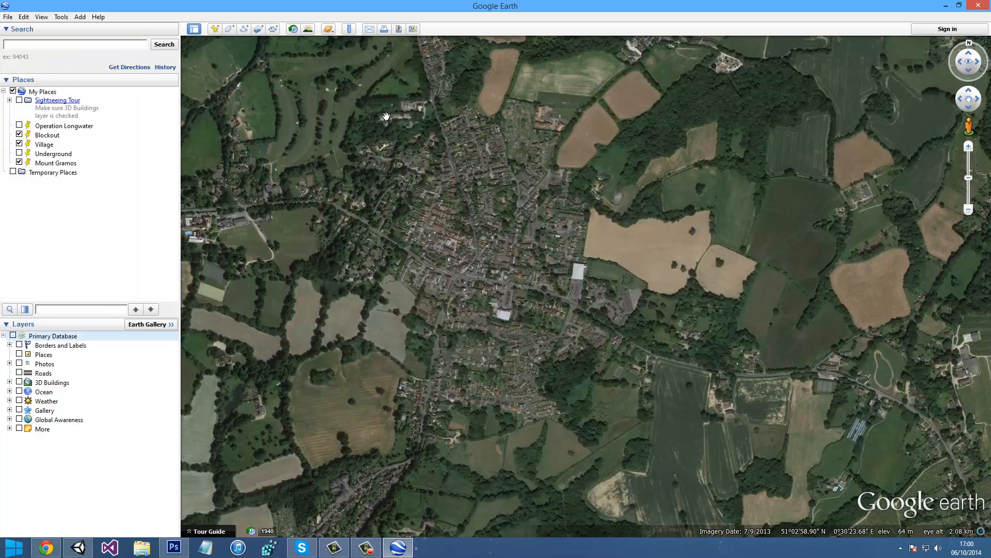
Draw a freehand polygon around the whole village, keeping the default name Untitled Polygon
left_click(229, 29)
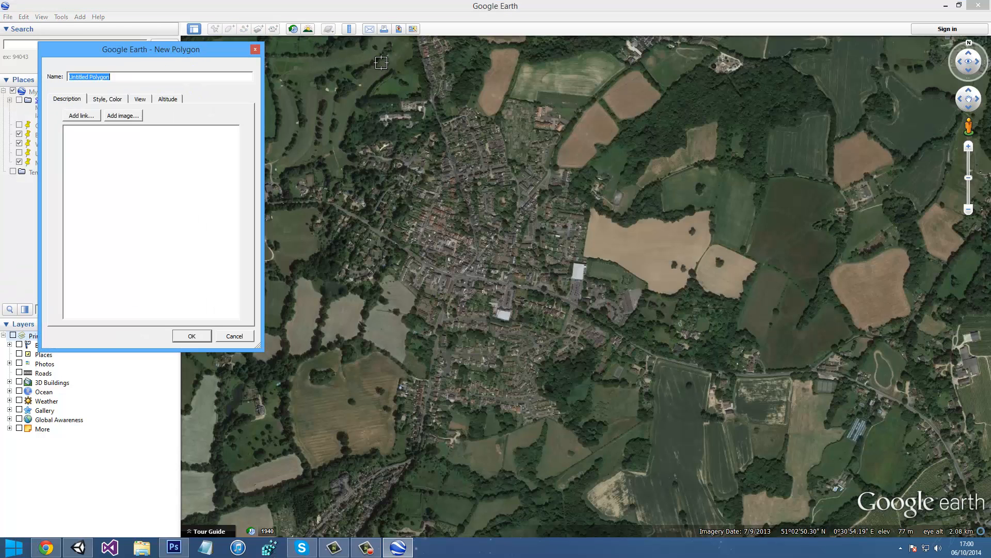
mouse_move(425, 76)
left_mouse_down()
mouse_move(594, 291)
mouse_move(610, 382)
mouse_move(423, 439)
mouse_move(320, 415)
mouse_move(292, 382)
mouse_move(283, 335)
mouse_move(298, 288)
left_mouse_up()
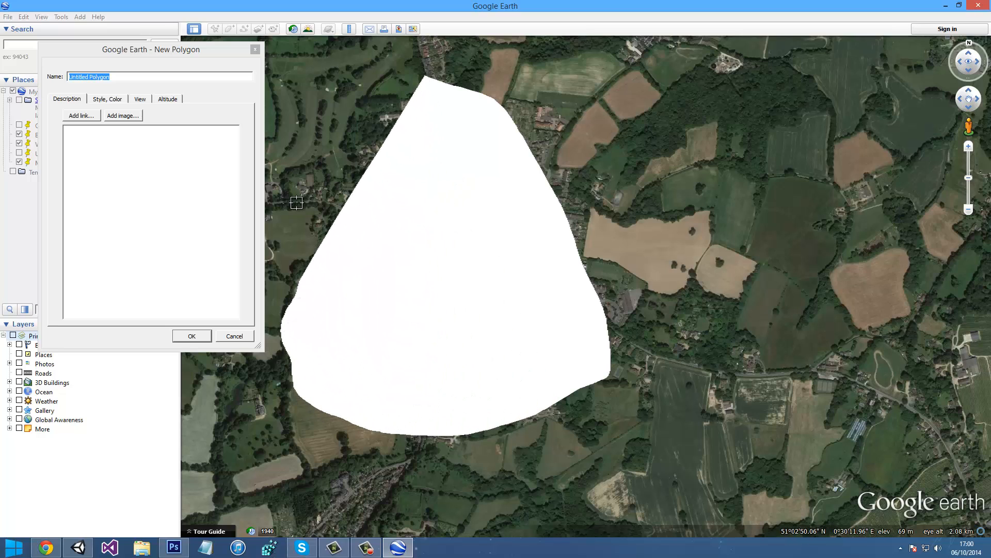
left_click(192, 334)
left_click_drag(405, 260, 416, 261)
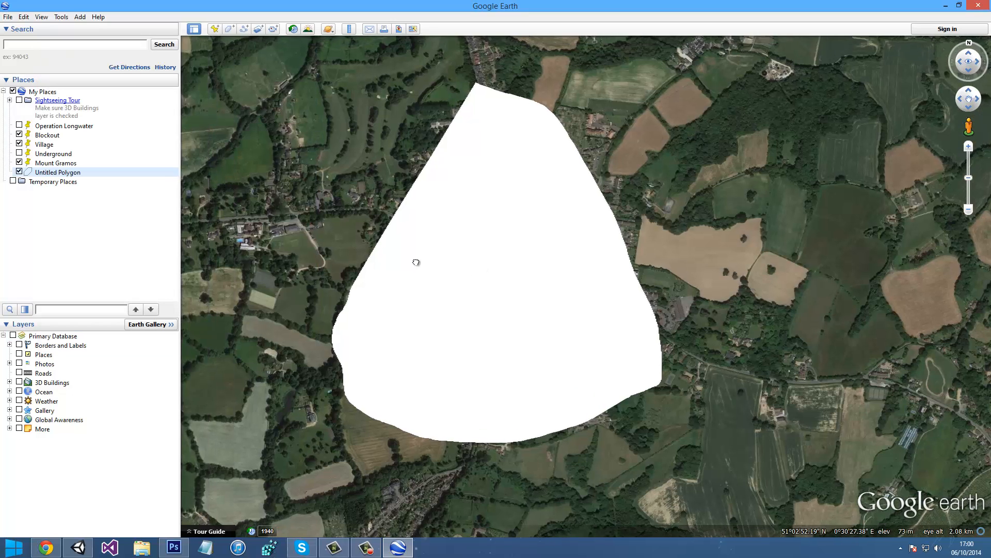
Examine the polygon's style, view, altitude and description properties without changing them
right_click(50, 171)
right_click(32, 172)
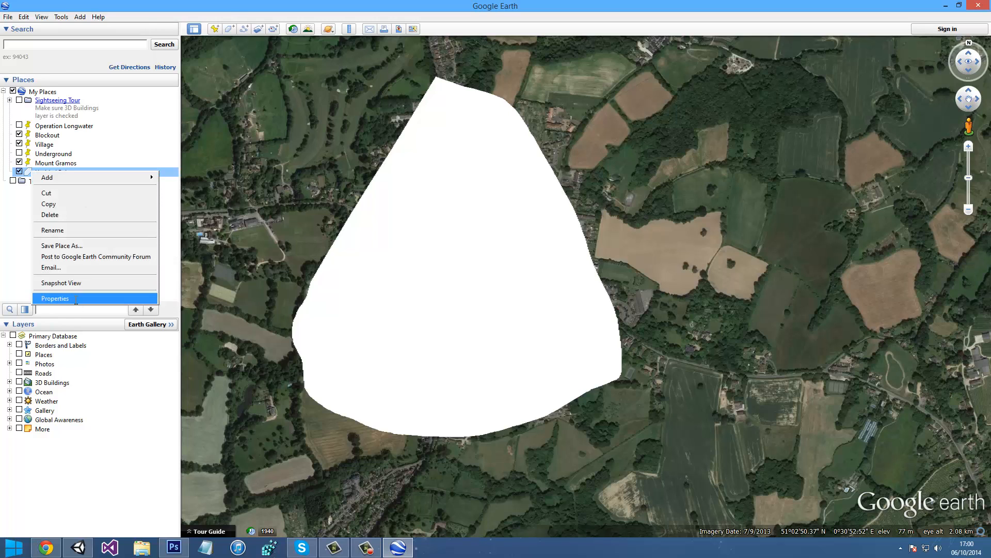
left_click(77, 299)
left_click(117, 100)
left_click(140, 99)
left_click(175, 99)
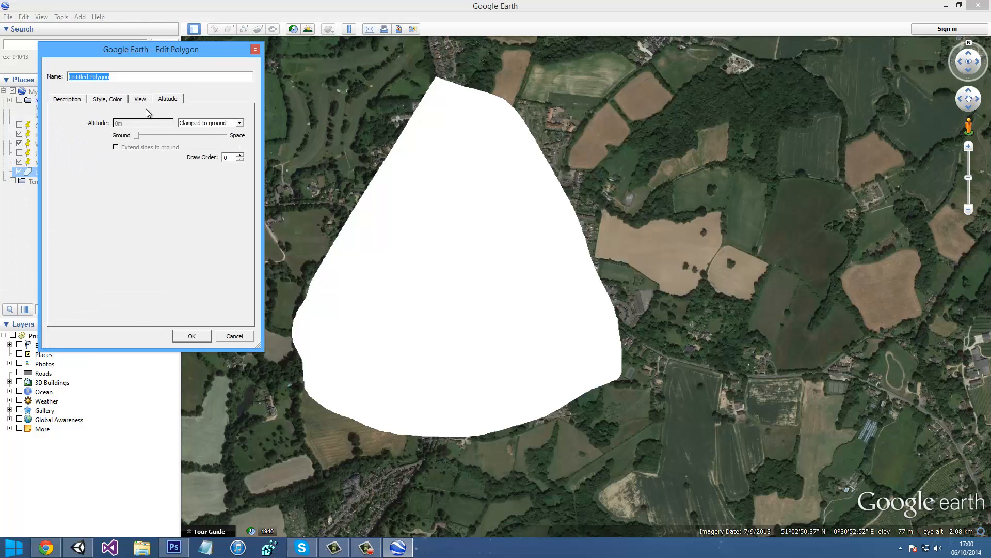
left_click(96, 101)
left_click(70, 103)
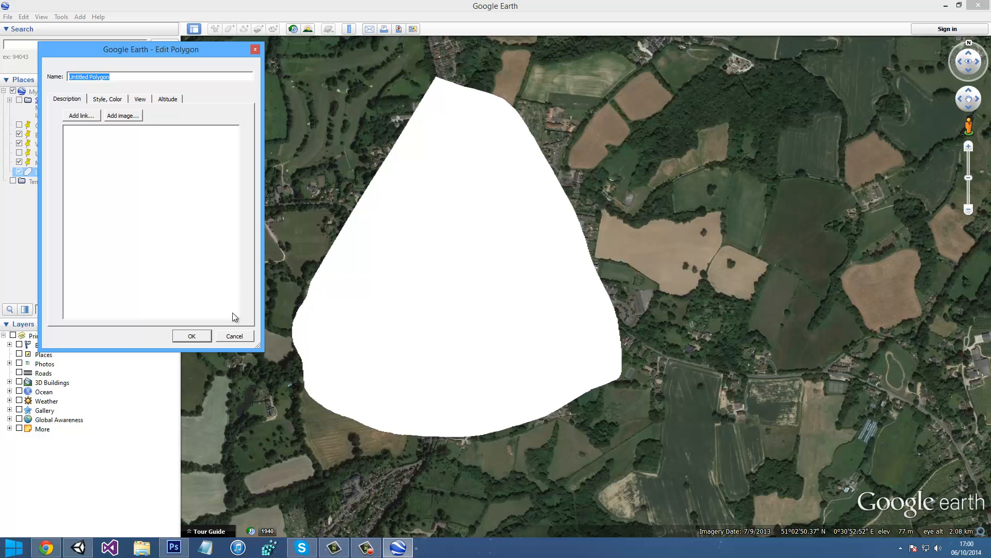
left_click(235, 336)
Delete the untitled polygon from My Places
right_click(50, 163)
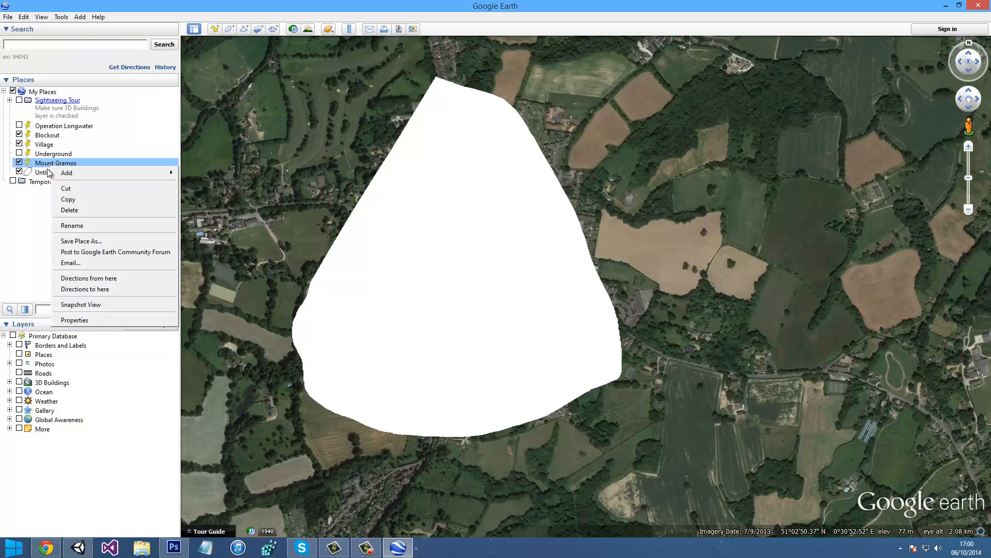
right_click(47, 172)
mouse_move(101, 178)
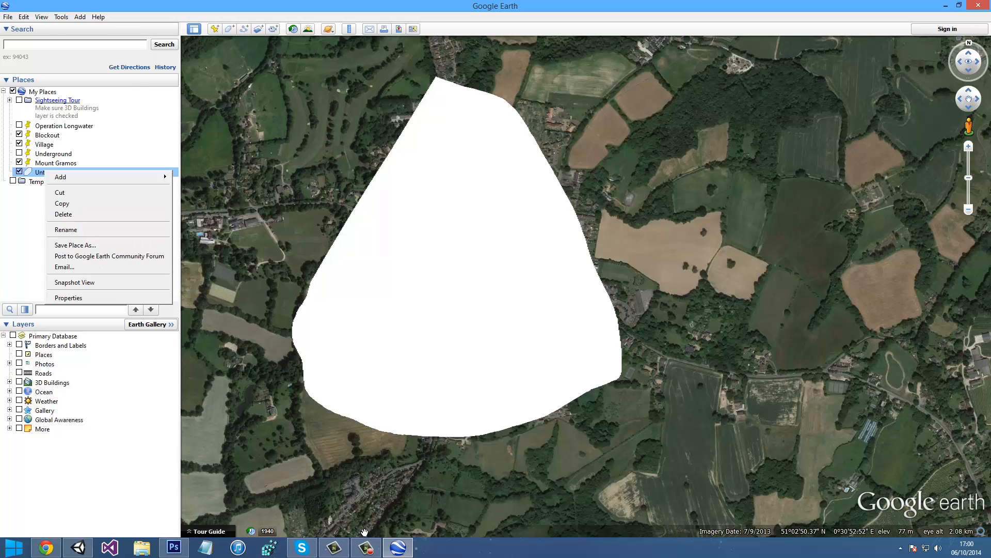
Measure the village's north-to-south length in kilometers with a straight Ruler line, clear the line and close the Ruler
key("F9")
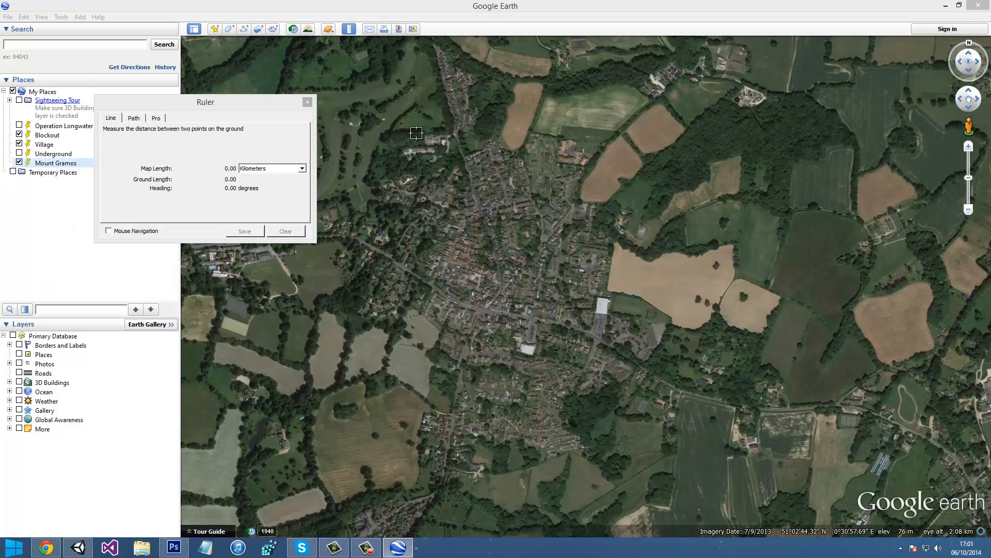
left_click(463, 136)
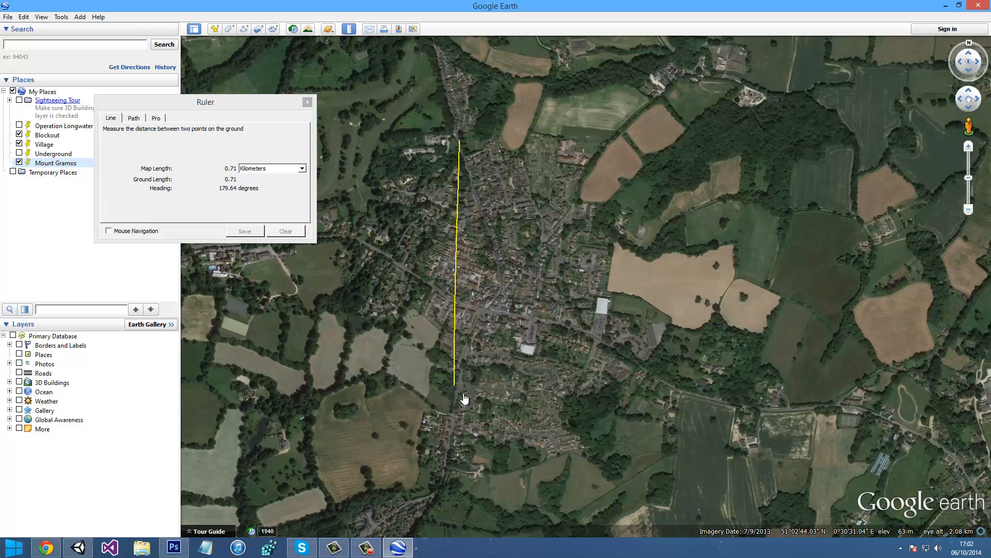
left_click(454, 412)
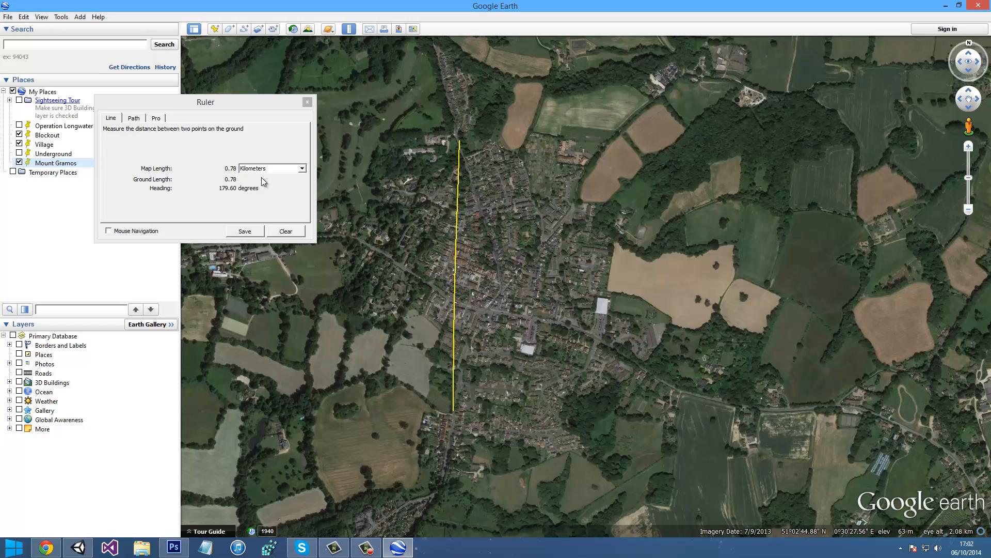
left_click(234, 172)
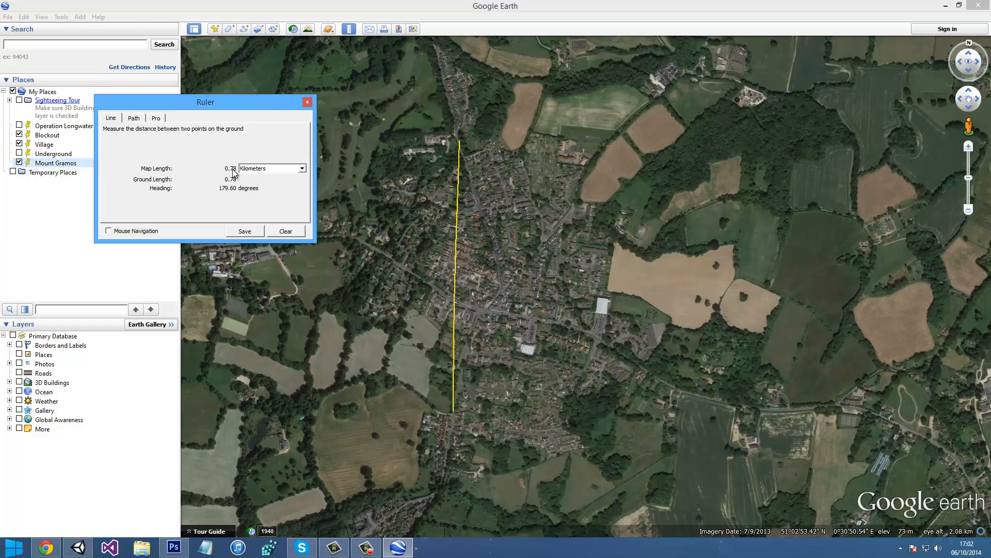
left_click(285, 232)
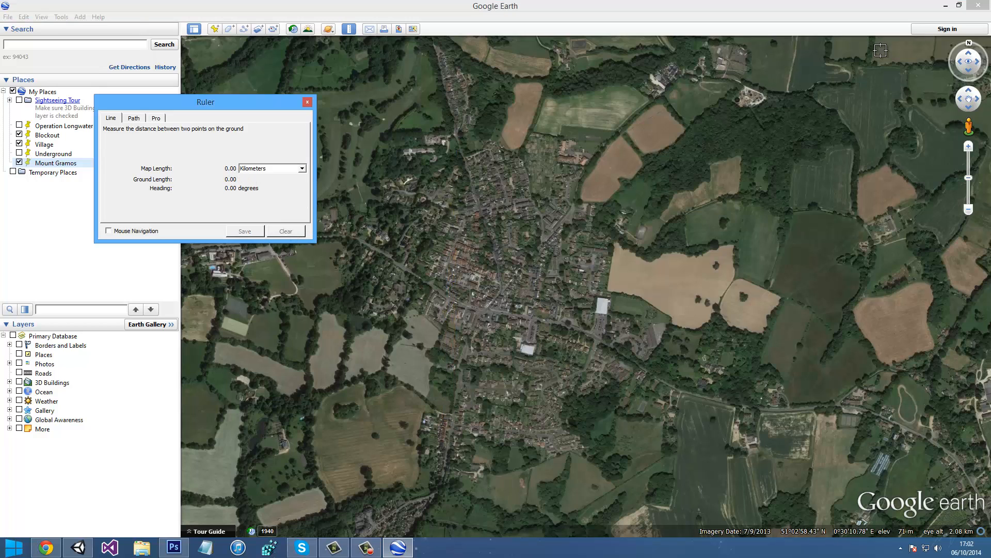
left_click(307, 101)
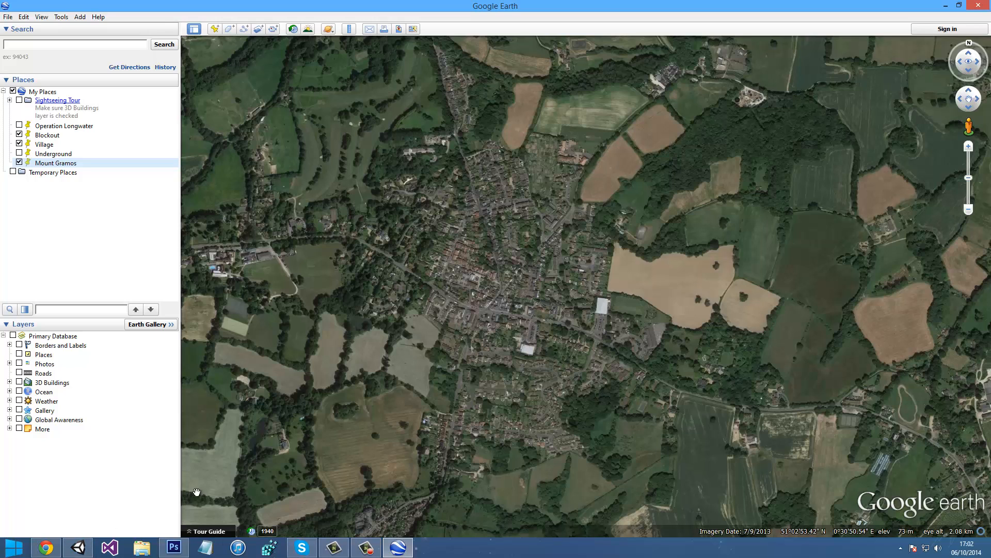
Switch to Unity and add a plane to the empty scene
left_click(78, 548)
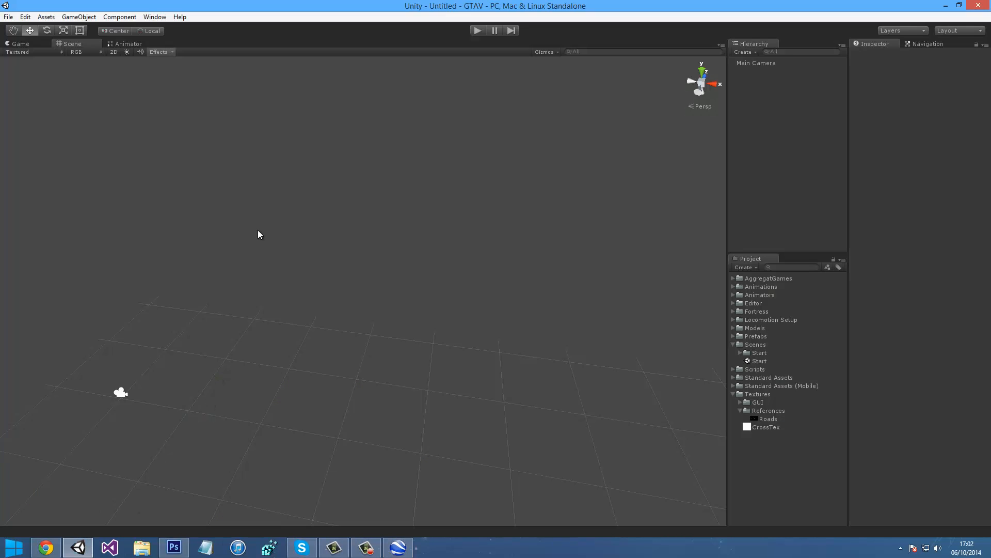
right_click(742, 173)
mouse_move(770, 290)
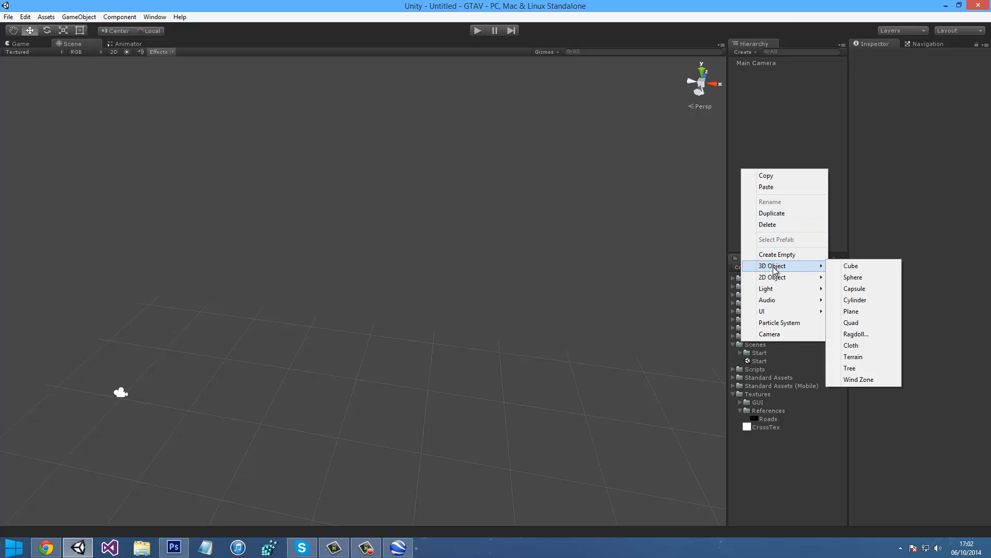
left_click(763, 84)
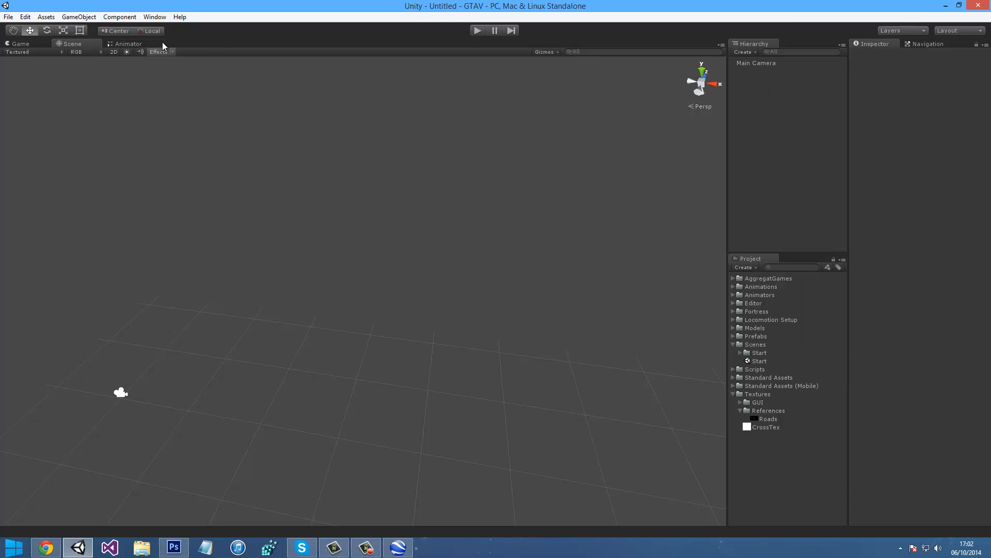
left_click(77, 17)
mouse_move(102, 54)
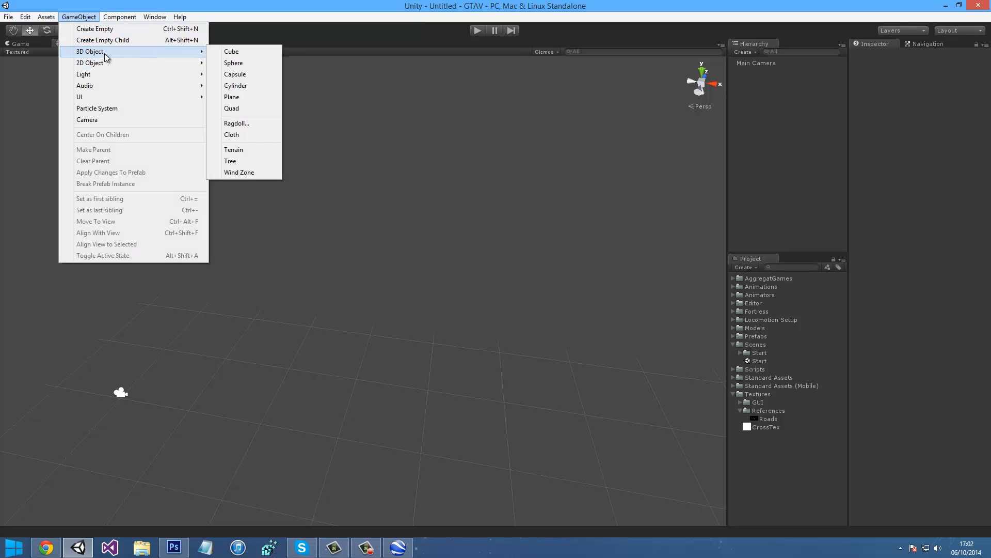
left_click(242, 98)
scroll(400, 229, "down", 5)
Add a cube to the scene as a size reference for the plane
left_click(772, 160)
right_click(772, 160)
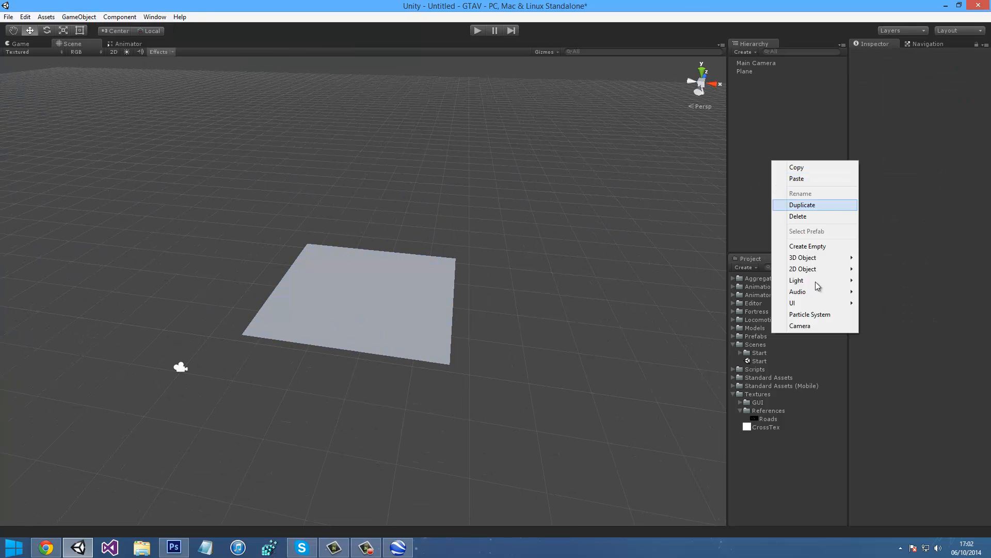
mouse_move(812, 260)
left_click(878, 258)
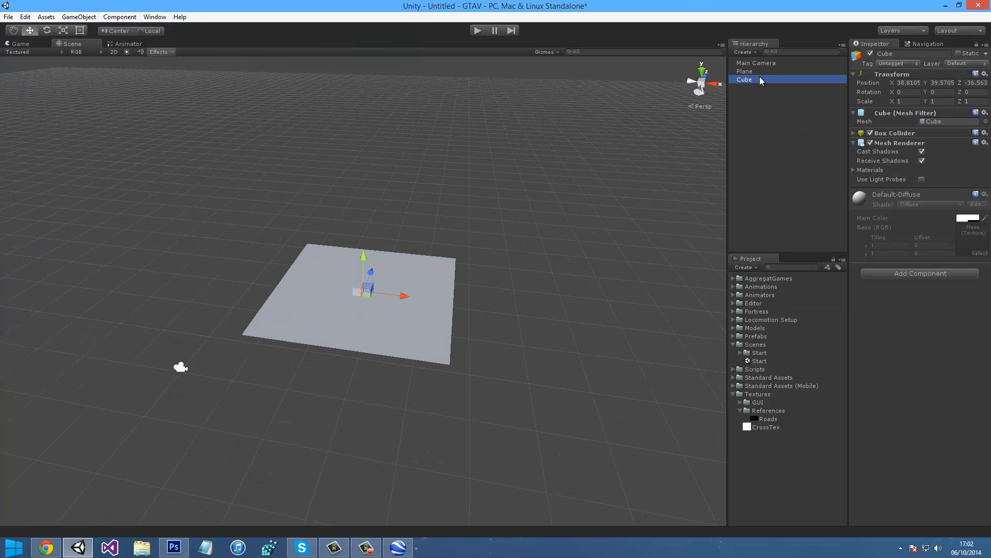
scroll(433, 212, "up", 4)
scroll(430, 209, "up", 4)
Scale the plane down uniformly to roughly match the cube's footprint
left_click(438, 298)
key("r")
mouse_move(365, 294)
left_mouse_down()
mouse_move(321, 301)
mouse_move(367, 299)
left_mouse_up()
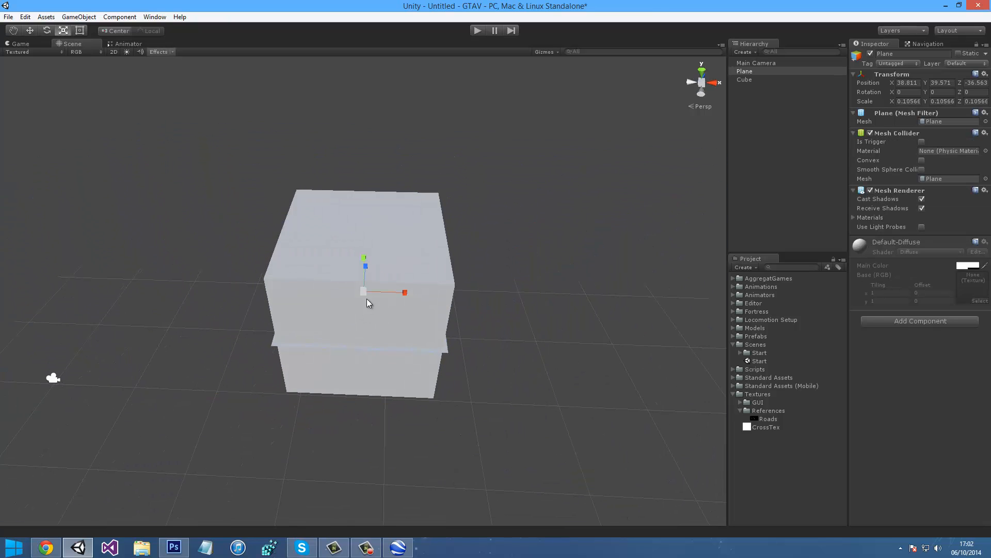
Set the plane's X, Y and Z scale to 0.1
double_click(908, 101)
key("BackSpace")
left_click(906, 113)
left_click(910, 102)
key("ctrl+c")
key("Tab")
key("ctrl+v")
key("Tab")
key("ctrl+v")
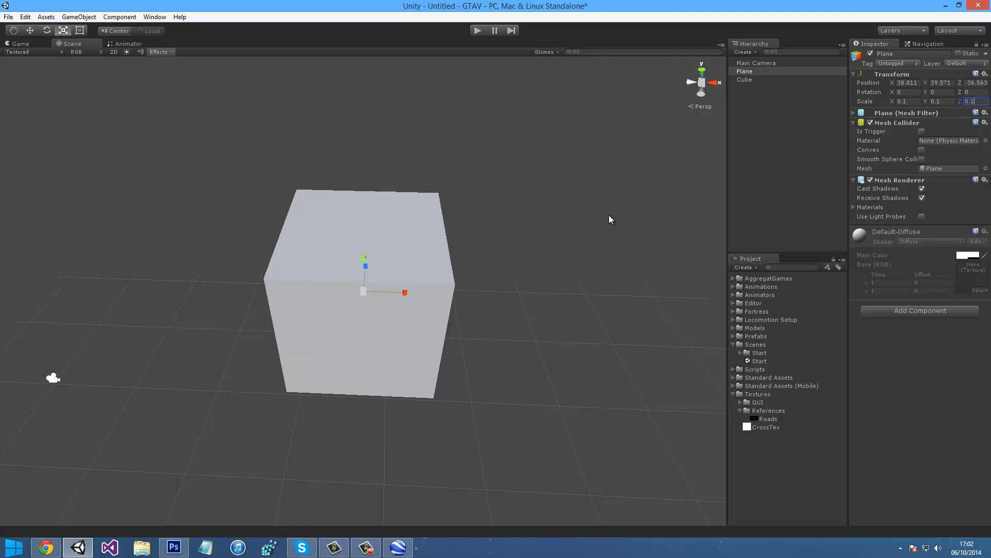
Delete the reference cube and select the plane
left_click(480, 266)
left_click(430, 265)
key("Delete")
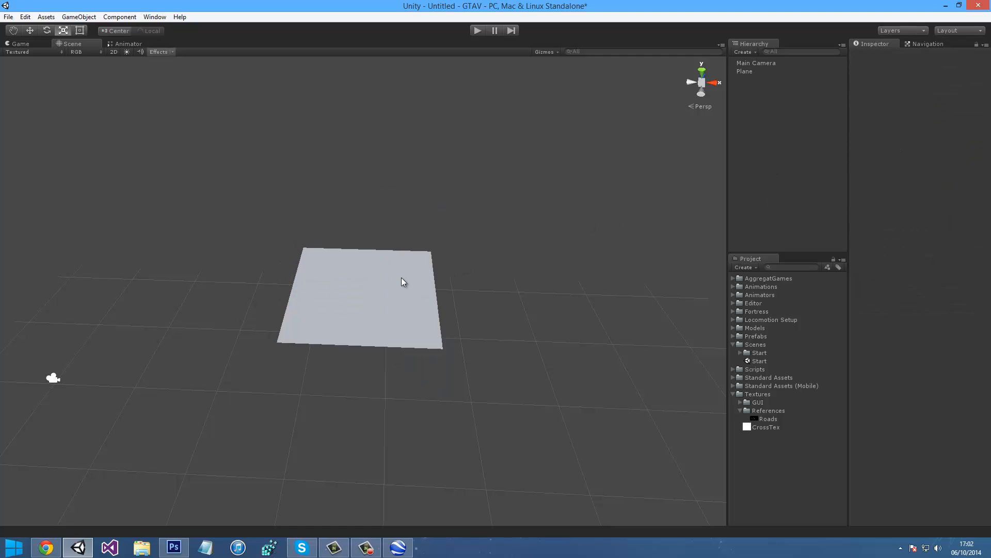
left_click(403, 281)
left_click_drag(464, 276, 687, 239, "alt")
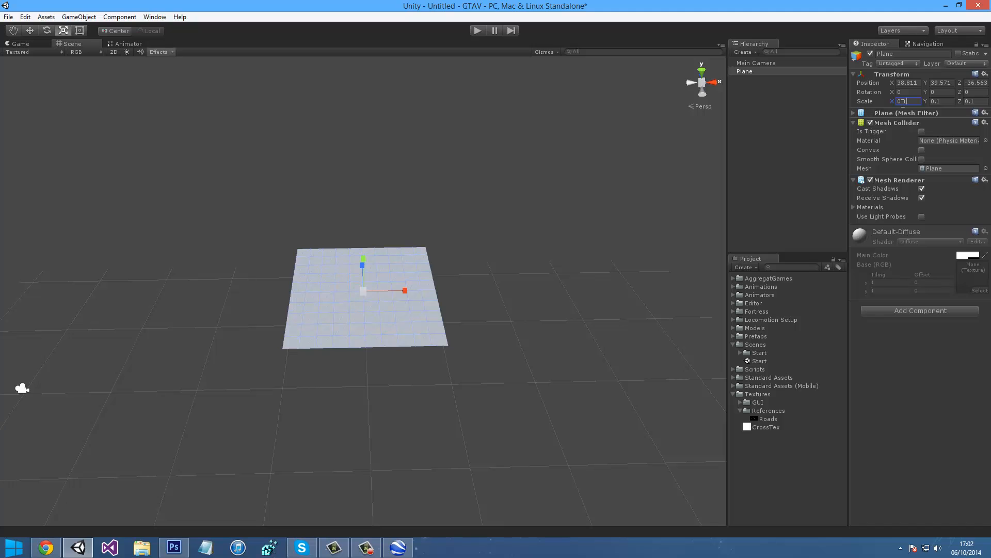
Undo the cube's deletion, and delete the cube from the scene again
key("ctrl+z")
key("ctrl+z")
key("ctrl+z")
key("ctrl+z")
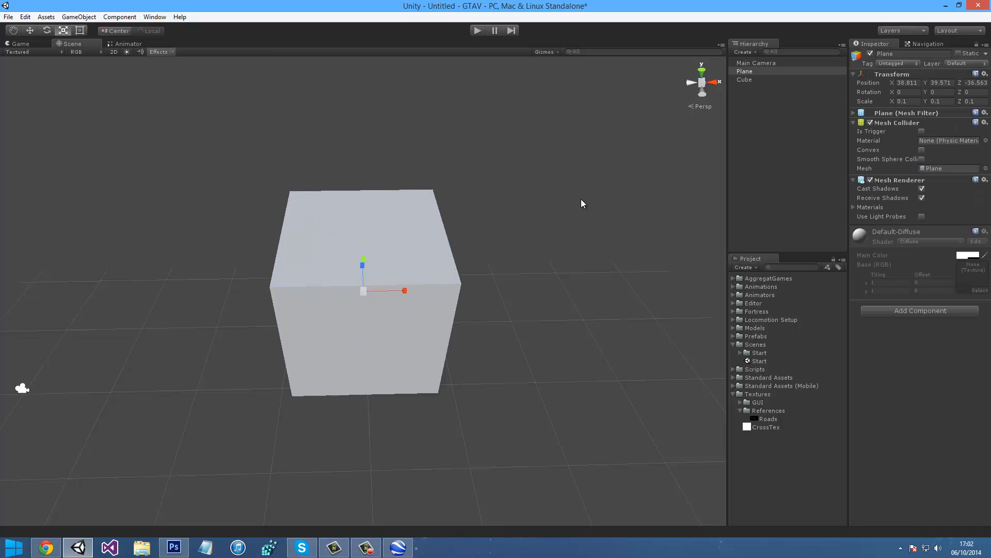
left_click(741, 81)
key("Delete")
Set the plane's scale to 1 on all three axes
left_click(749, 71)
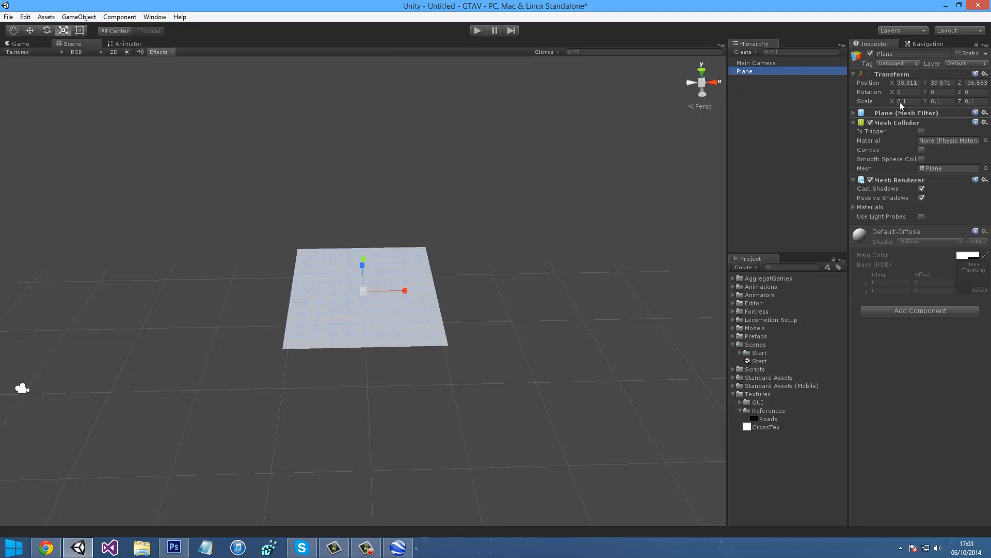
left_click_drag(914, 101, 894, 101)
type("1")
left_click(952, 101)
type("1")
key("Tab")
type("1")
left_click_drag(577, 197, 834, 133, "alt")
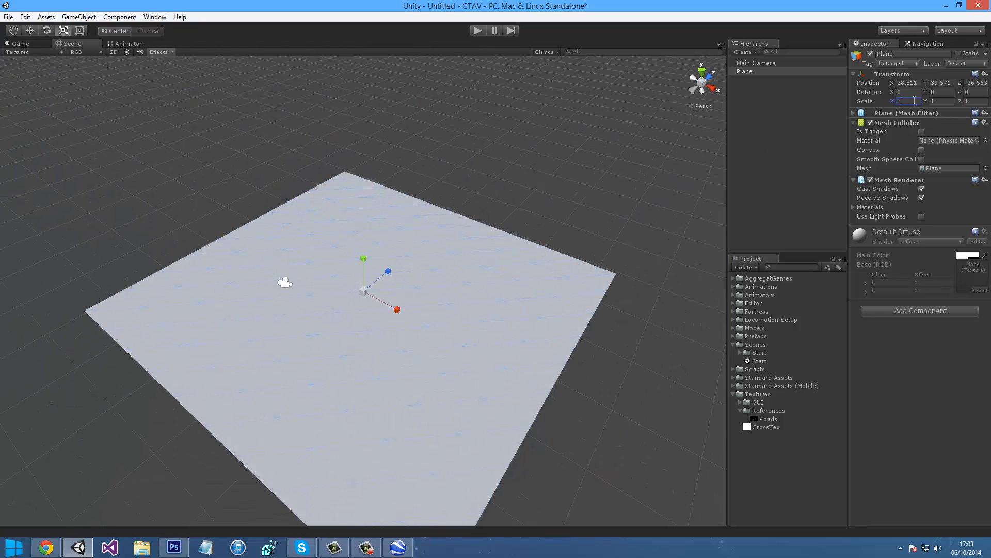
Set the plane's X, Y and Z scale to 10
type("010")
key("Tab")
type("10")
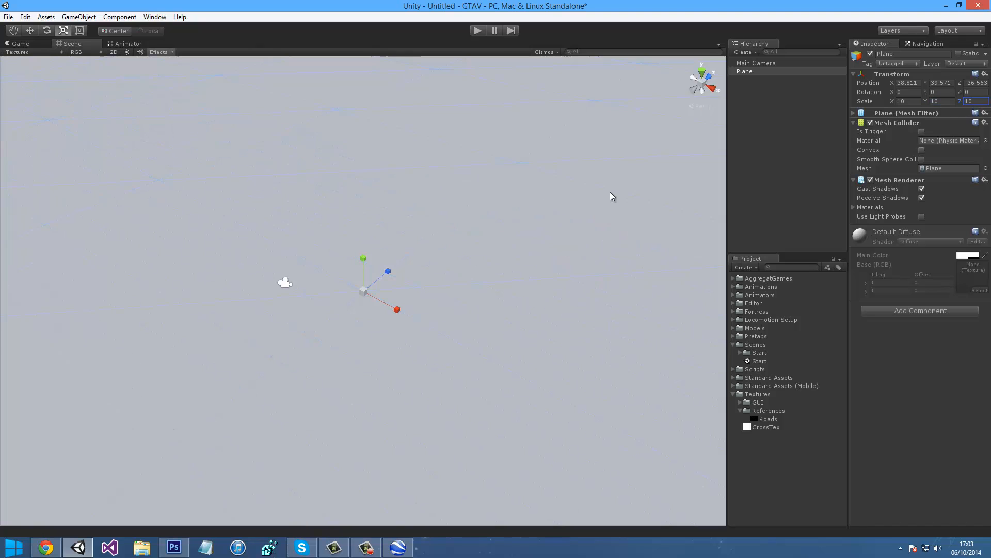
scroll(609, 191, "down", 3)
scroll(609, 176, "down", 3)
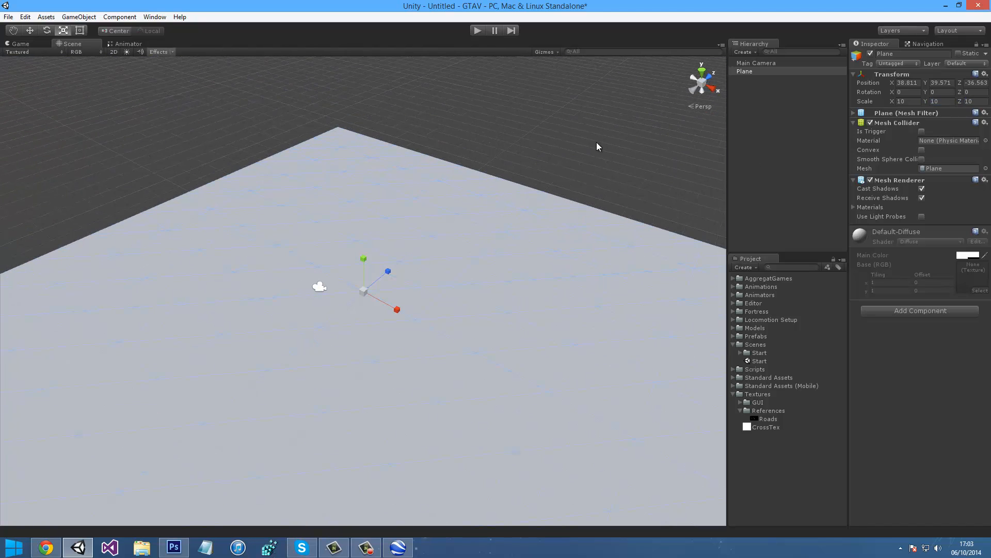
Set the plane's X scale and Z scale to 78
left_click(596, 143)
left_click_drag(594, 146, 403, 308, "alt")
scroll(403, 308, "down", 6, "alt")
scroll(403, 308, "down", 3, "alt")
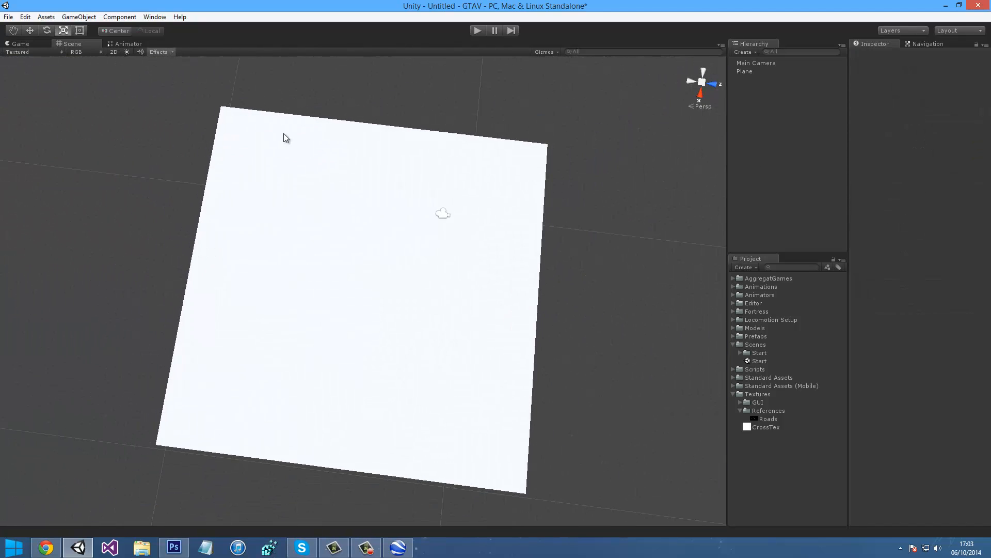
left_click(422, 312)
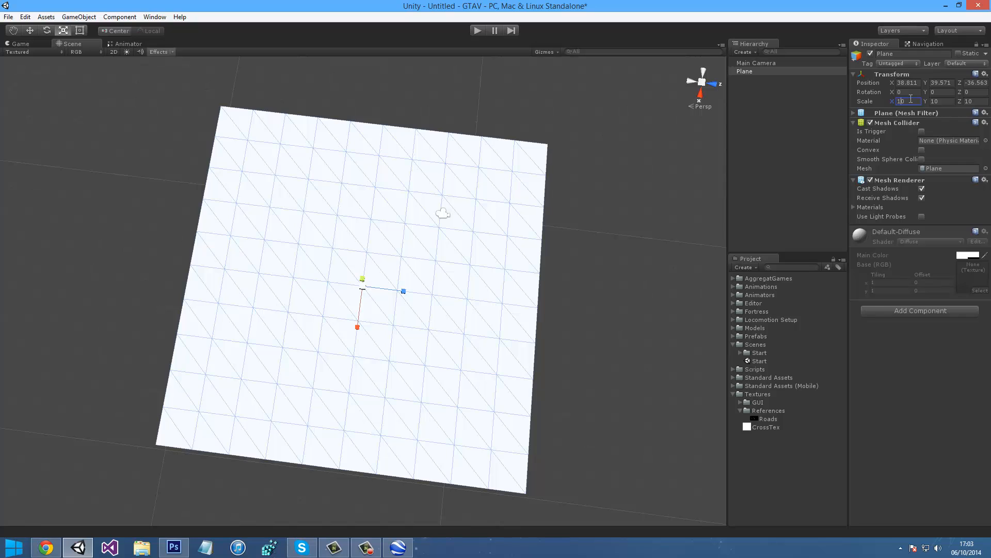
type("70")
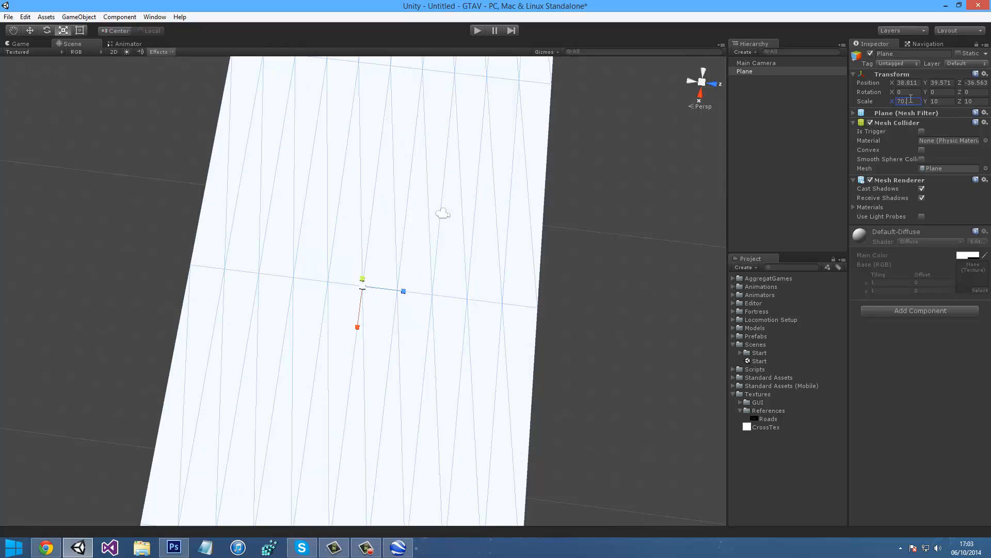
key("BackSpace")
type("8")
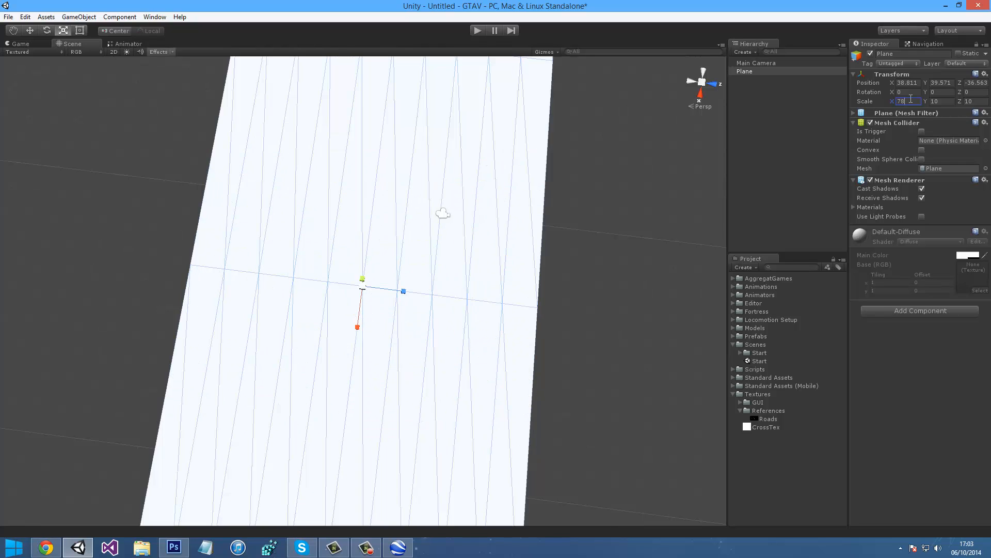
left_click(974, 102)
type("78")
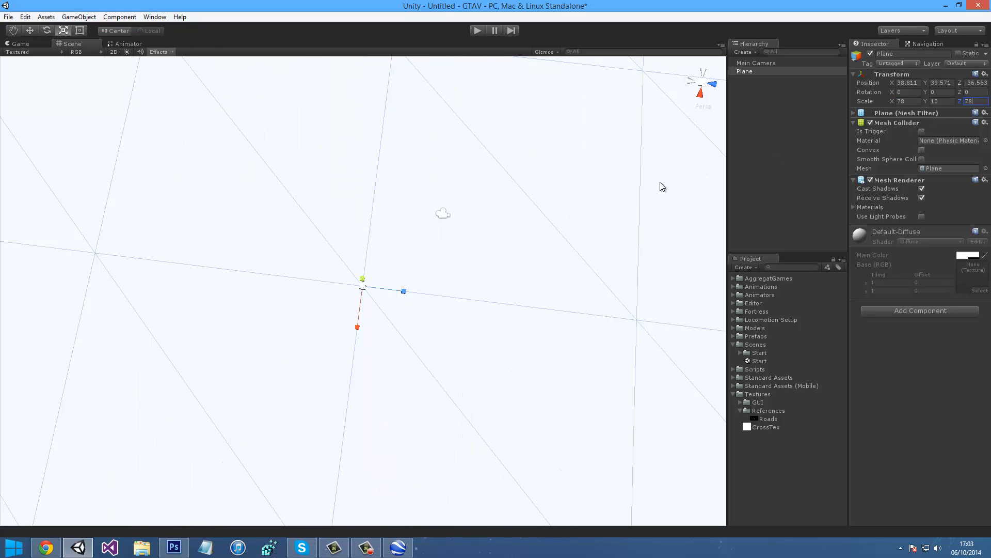
Set the plane's Y scale to 1
left_click(788, 164)
scroll(515, 197, "down", 14)
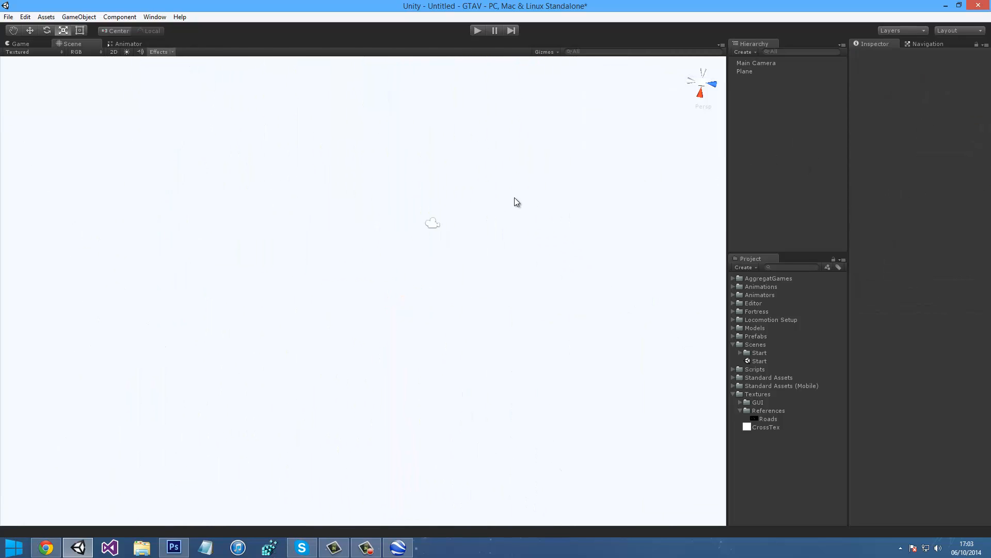
scroll(518, 196, "down", 5)
left_click_drag(546, 262, 408, 245, "alt")
left_click(416, 274)
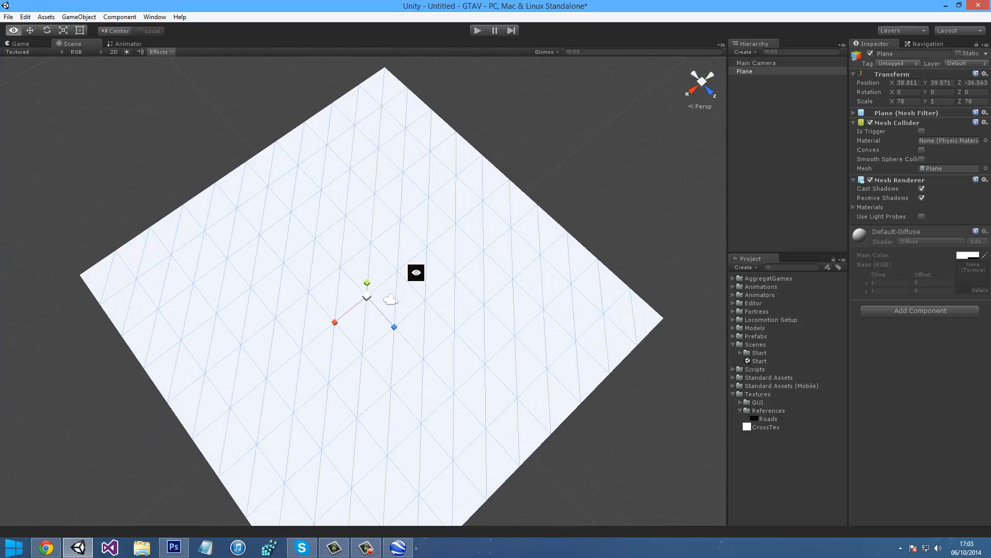
Apply the Roads texture from the References folder to the plane
left_click_drag(441, 287, 705, 340, "alt")
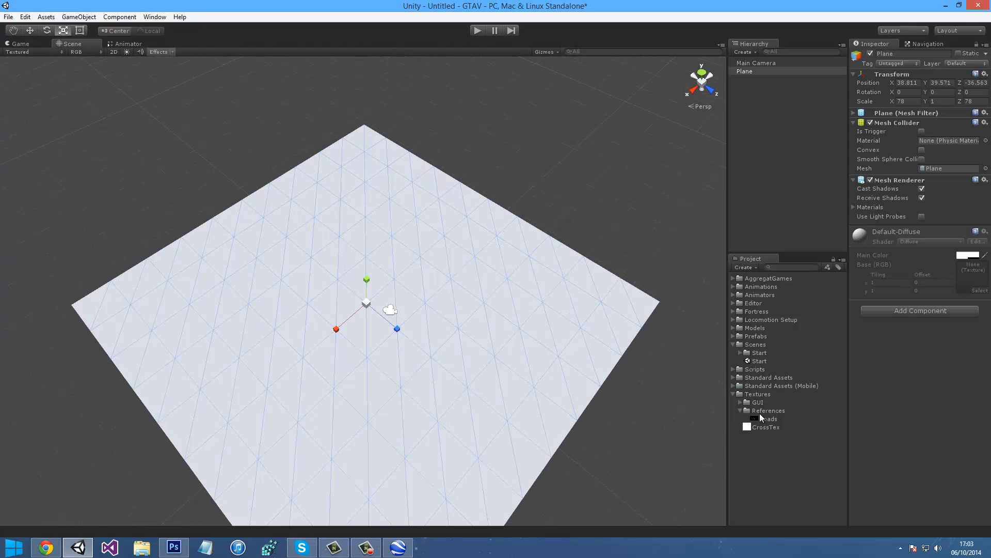
left_click_drag(760, 417, 929, 369)
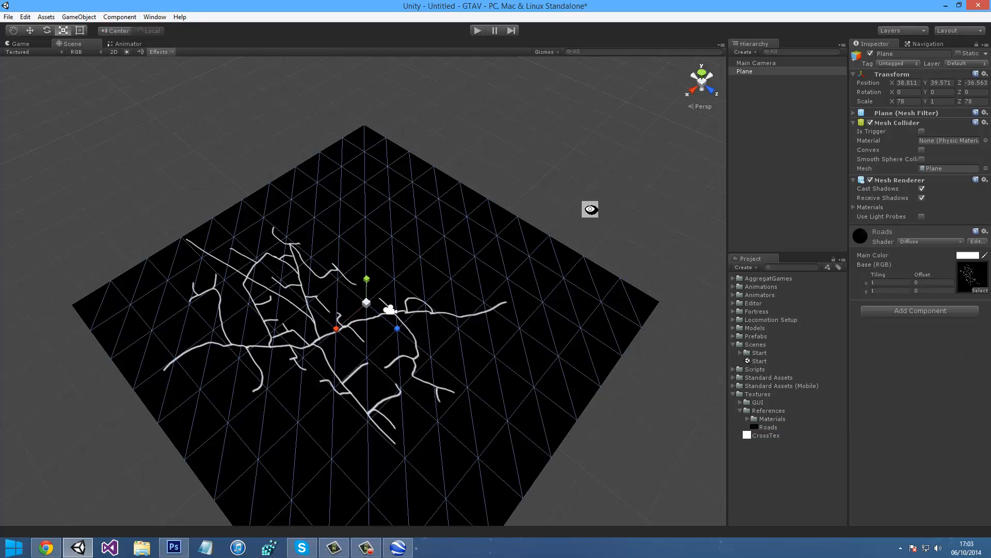
left_click_drag(591, 209, 395, 276, "alt")
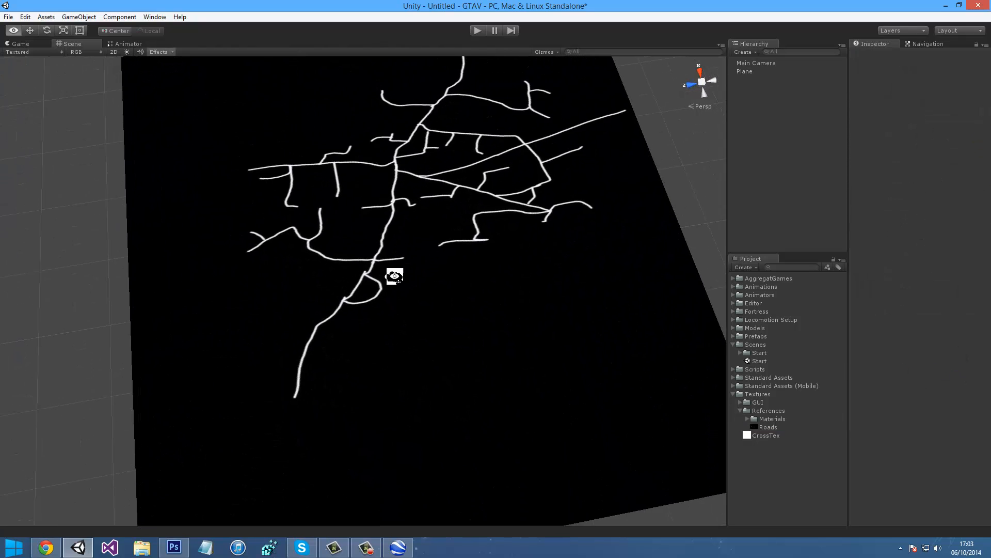
key("w")
right_click_drag(395, 276, 513, 195)
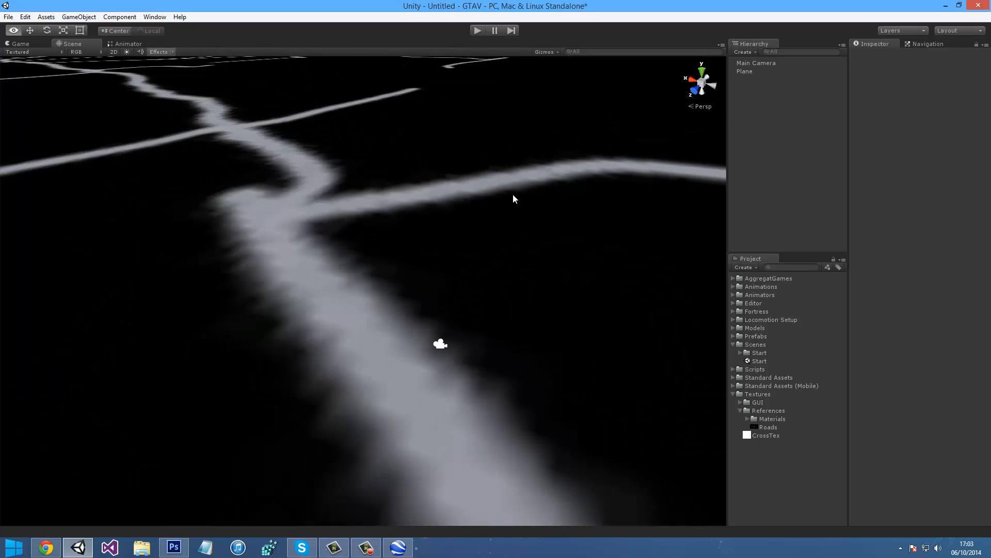
Set the plane's Y position to 0 and deselect it
left_click(513, 196)
key("BackSpace")
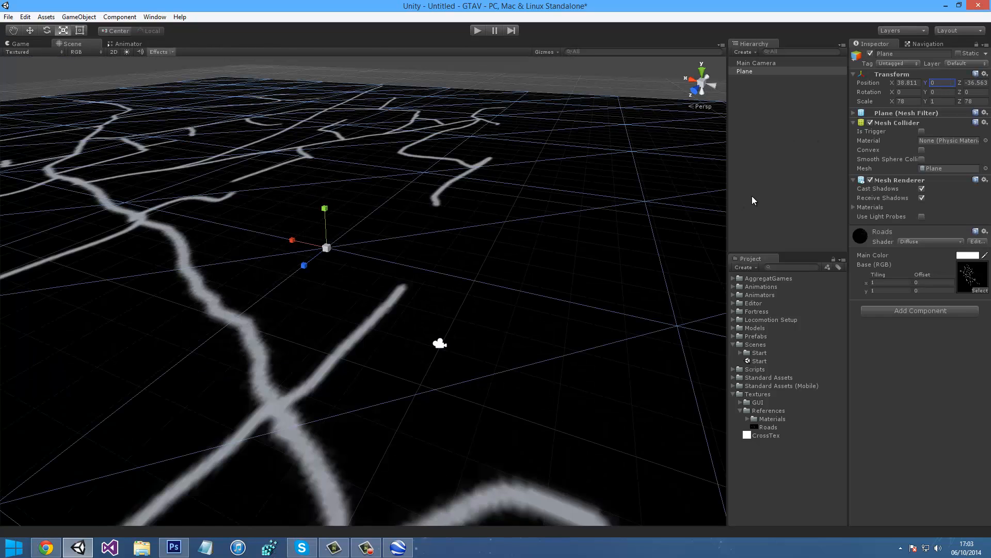
left_click(752, 198)
Place the carl character prefab on the wide road near a junction and frame it in the scene view
right_click_drag(561, 264, 509, 253)
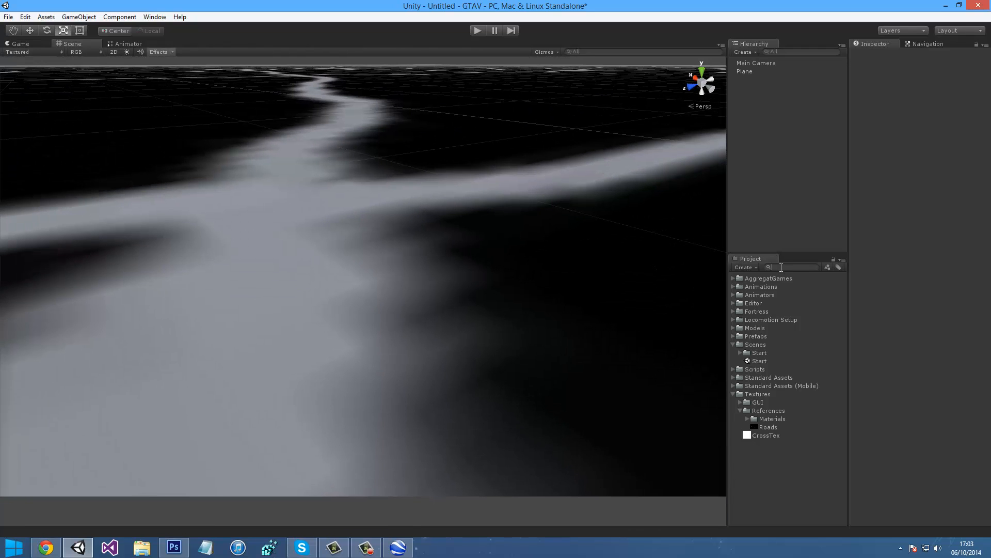
left_click(733, 336)
left_click_drag(757, 352, 258, 346)
key("f")
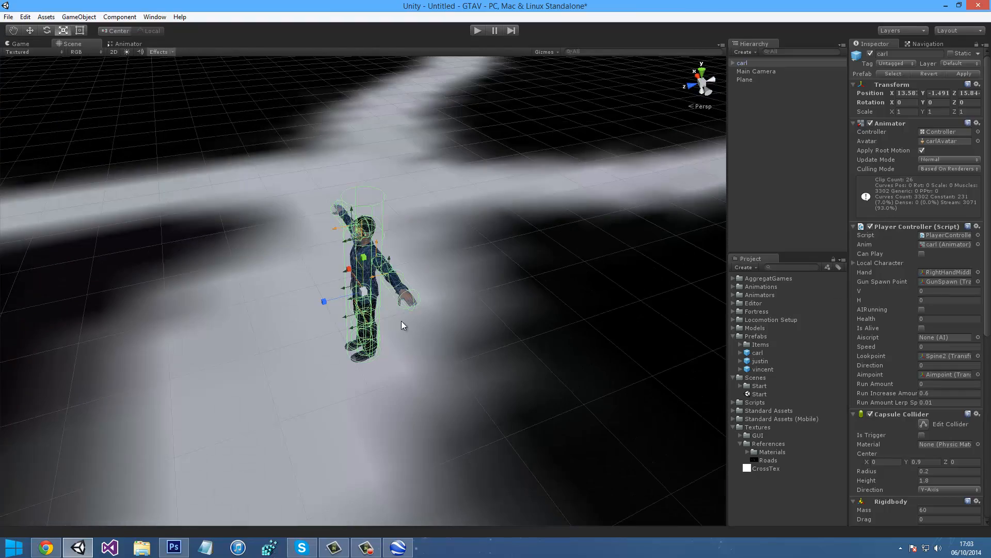
Rotate the carl character to 120 degrees about the Y axis, with its Y position at 0
key("e")
left_click_drag(333, 323, 210, 321)
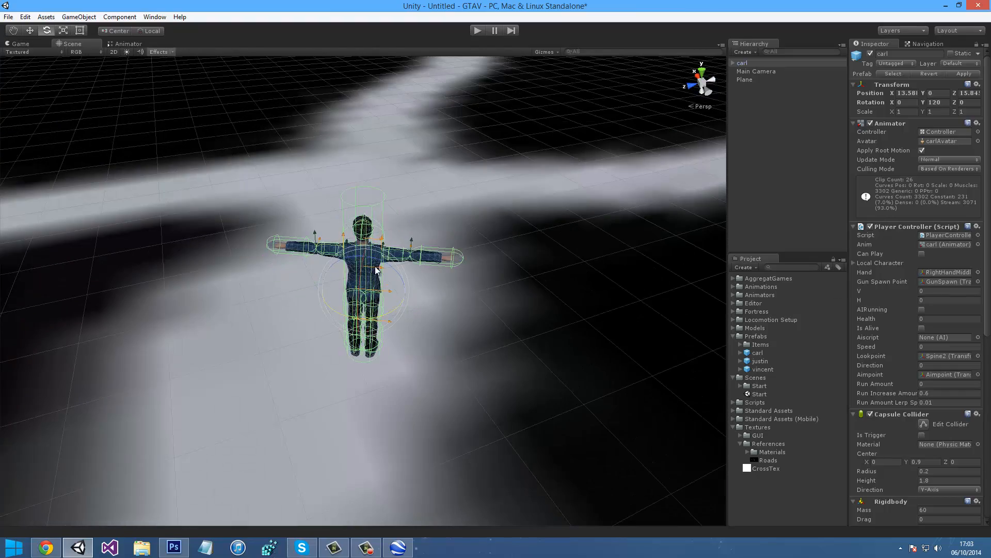
left_click_drag(487, 239, 342, 336, "alt")
Move the carl character across the ground plane to the central road junction, at about X 167 and Z -43
key("w")
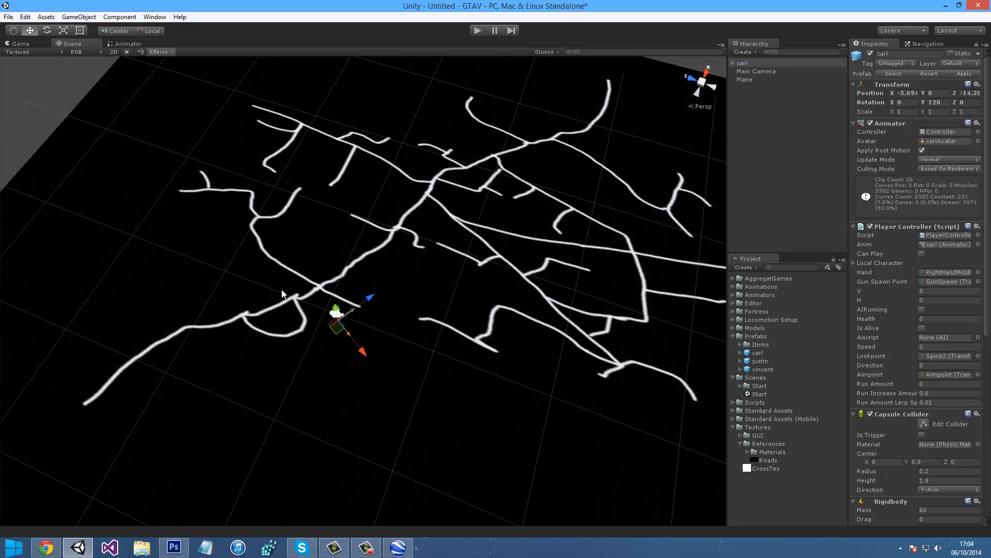
left_click_drag(337, 328, 432, 183)
left_click_drag(357, 207, 486, 248, "alt")
scroll(519, 243, "down", 5)
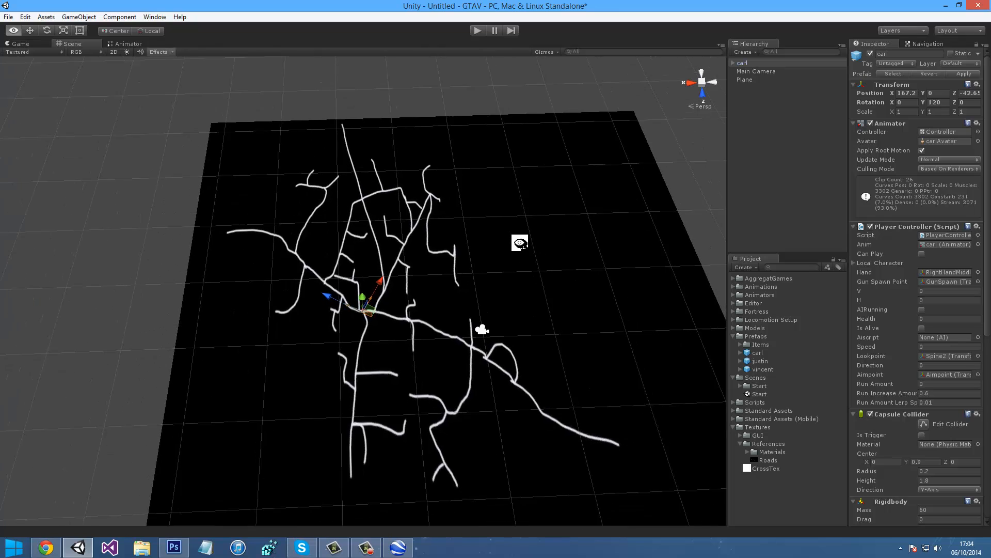
Inspect the Roads texture's import preview, with enough room to read its pixel dimensions
left_click(508, 258)
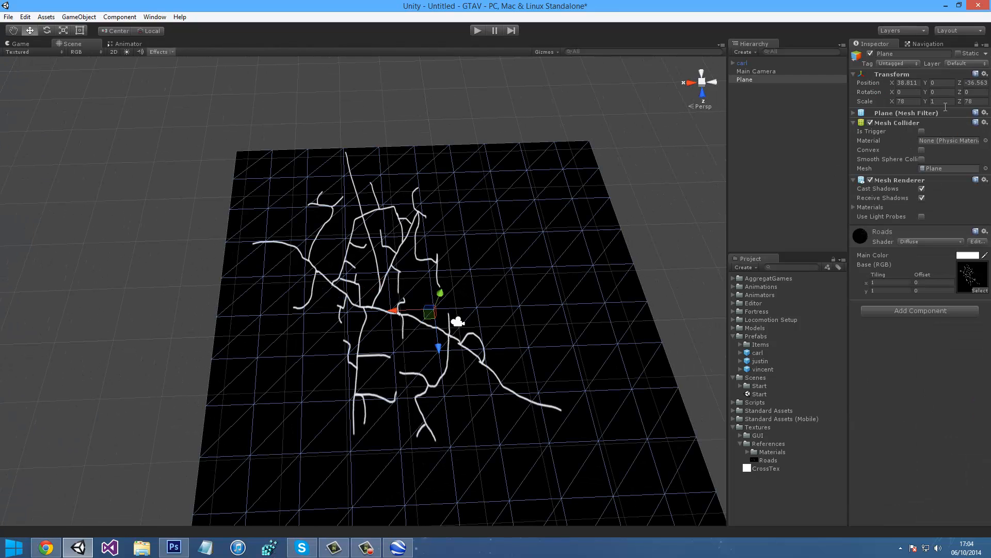
left_click(972, 275)
left_click(759, 460)
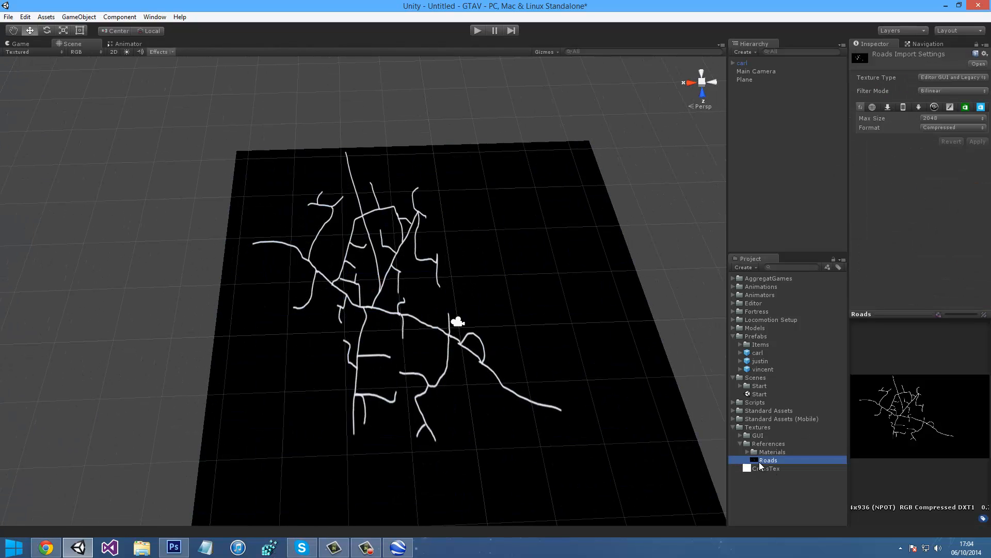
left_click_drag(849, 331, 778, 330)
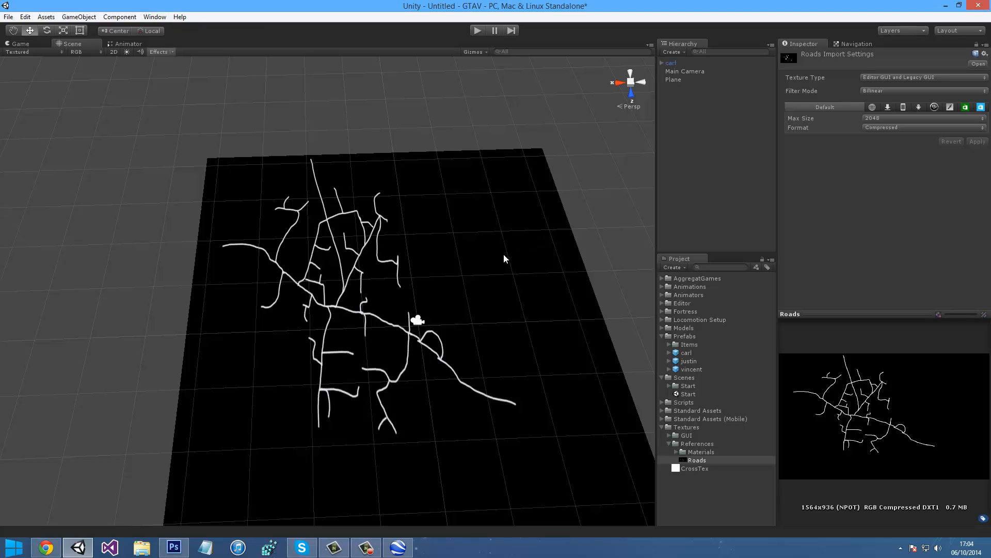
Delete the carl character from the scene and keep the plane selected
left_click(381, 287)
left_click_drag(381, 287, 383, 311, "alt")
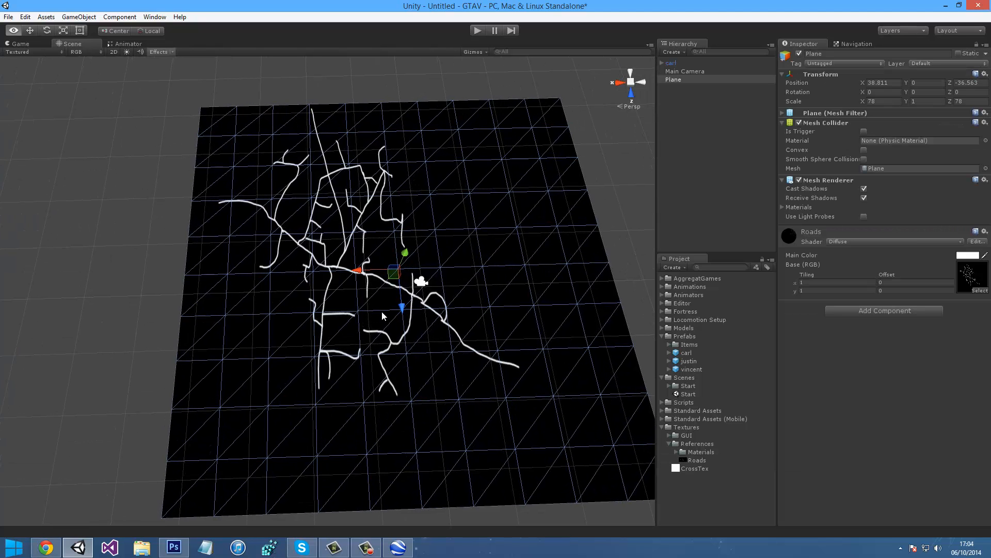
left_click_drag(674, 60, 512, 274)
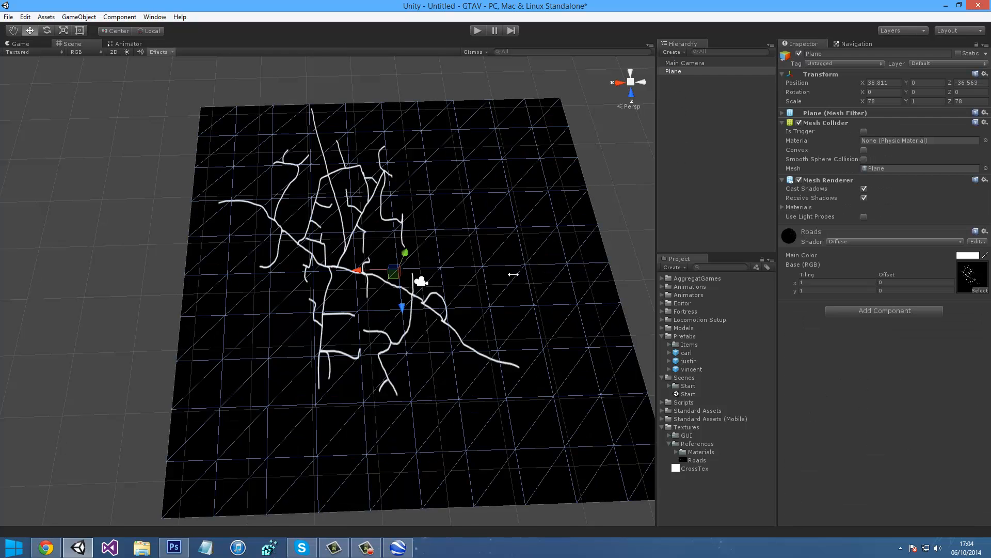
Read the Roads texture's pixel dimensions, switch to Calculator, divide 1564 by 936 and copy the result
left_click(697, 458)
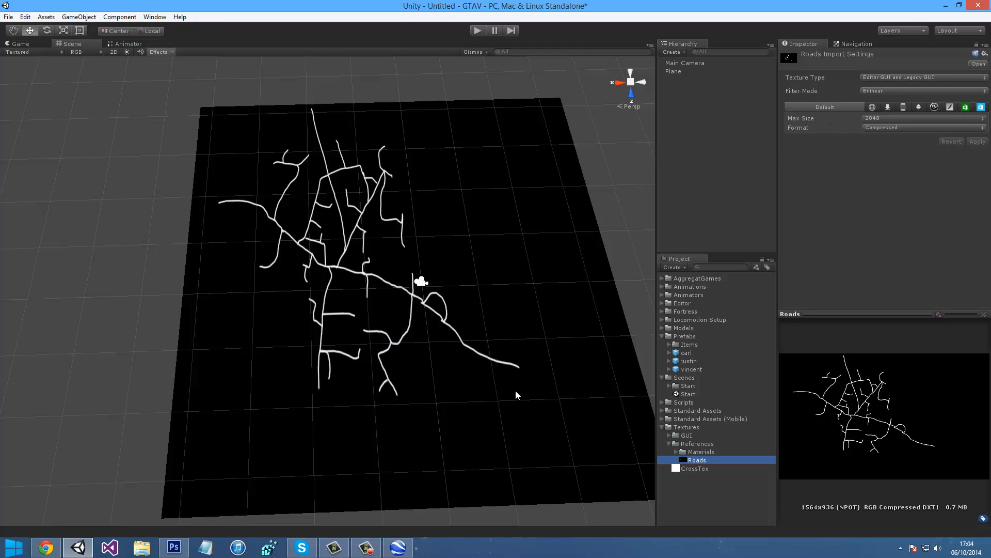
left_click(830, 506)
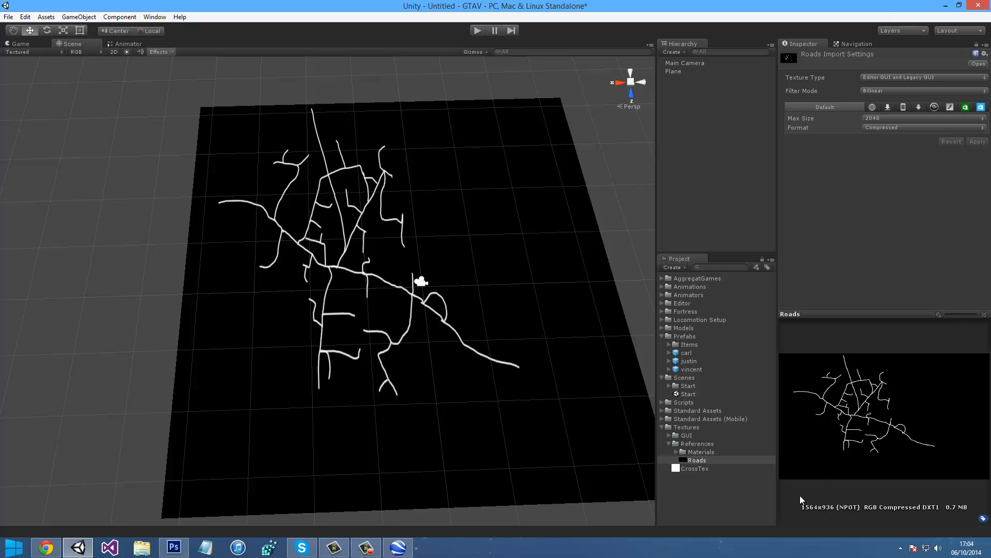
left_click(397, 543)
left_click(397, 547)
left_click(367, 547)
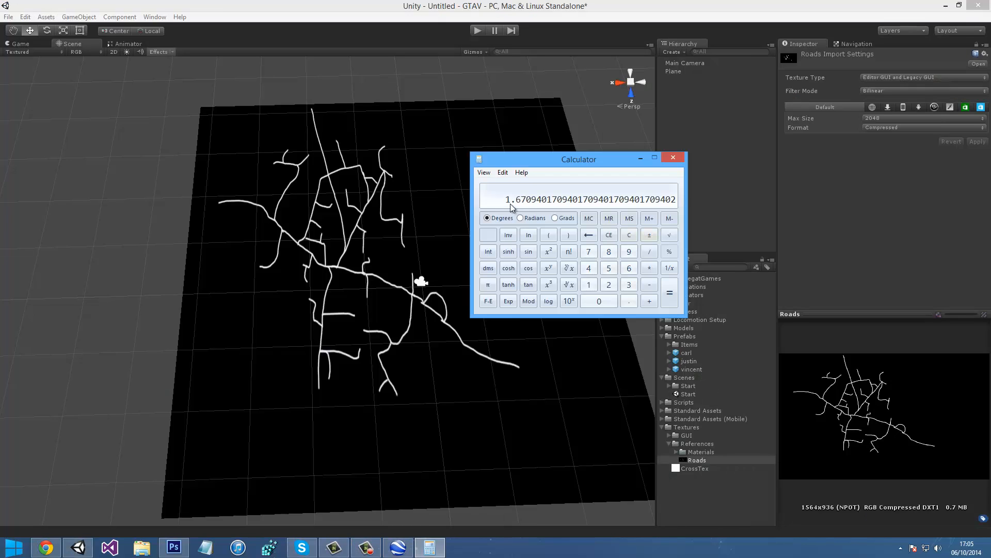
key("Escape")
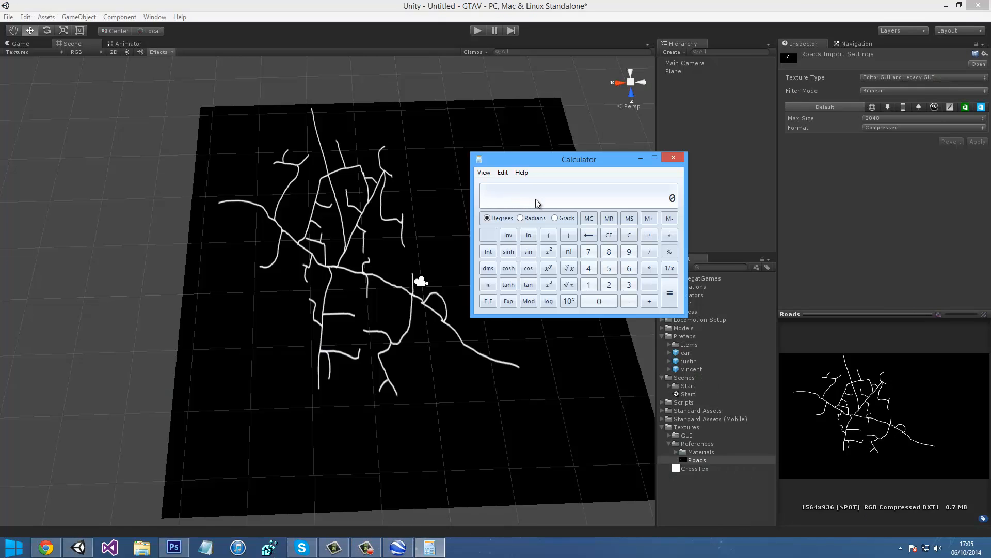
type("1564/936")
key("Return")
right_click(537, 202)
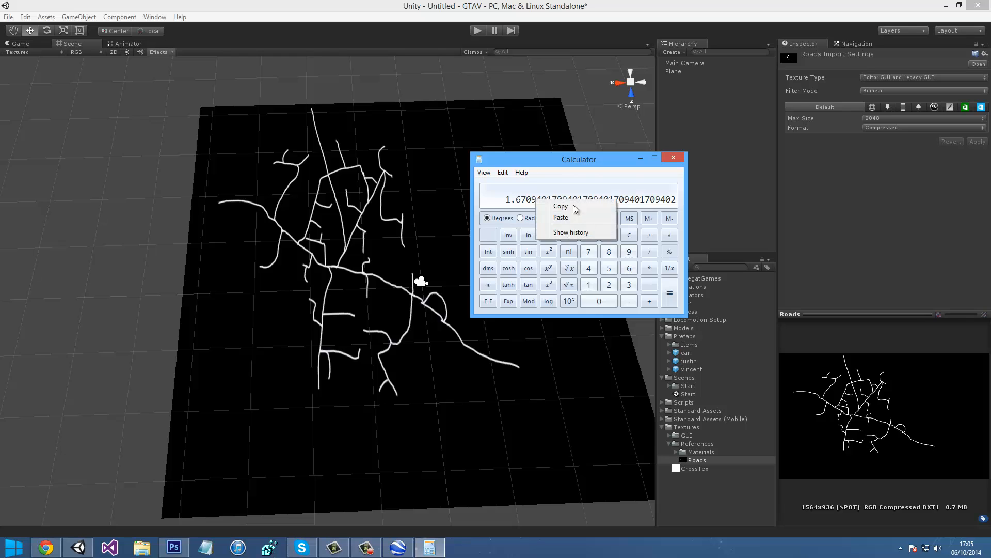
left_click(555, 207)
Select the plane, multiply 78 by the copied ratio in Calculator, copy the product and return to Unity
left_click(686, 72)
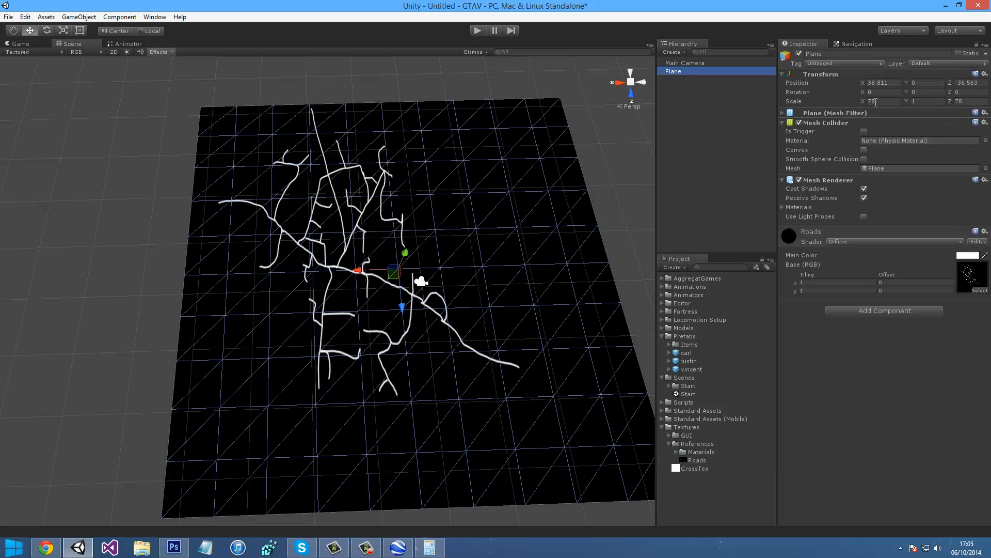
key("alt+Tab")
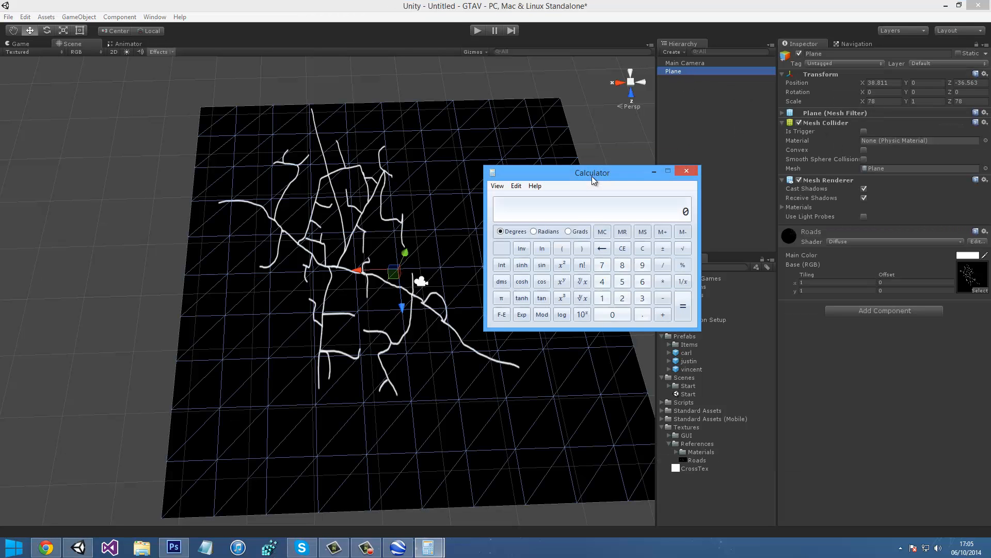
type("78*")
key("ctrl+v")
key("Return")
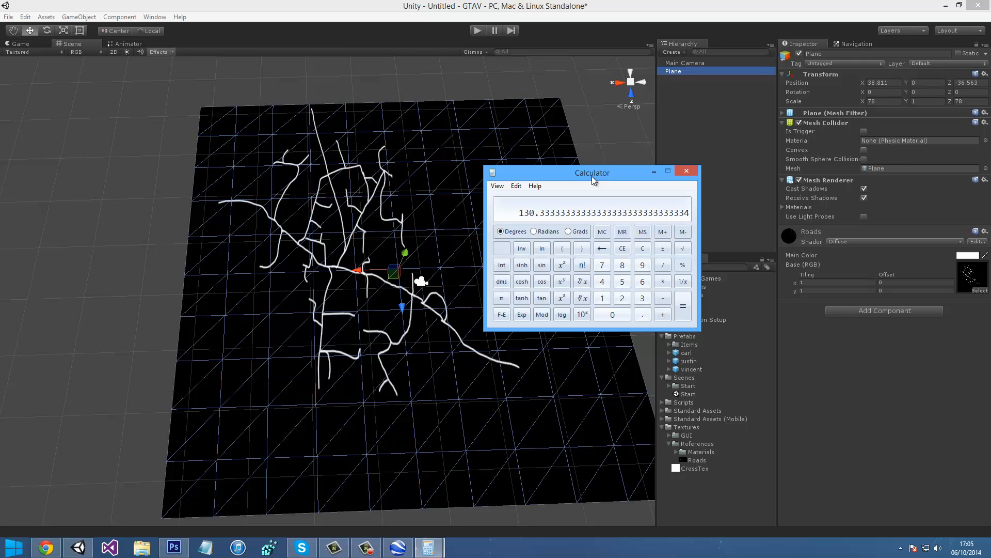
right_click(586, 204)
left_click(600, 207)
key("alt+Tab")
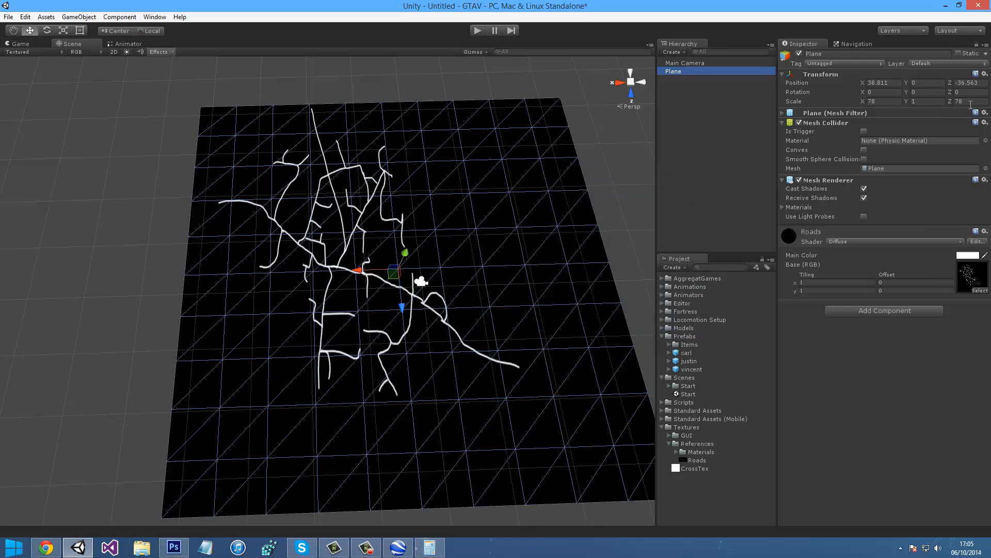
left_click_drag(971, 101, 687, 169)
key("ctrl+v")
key("ctrl+z")
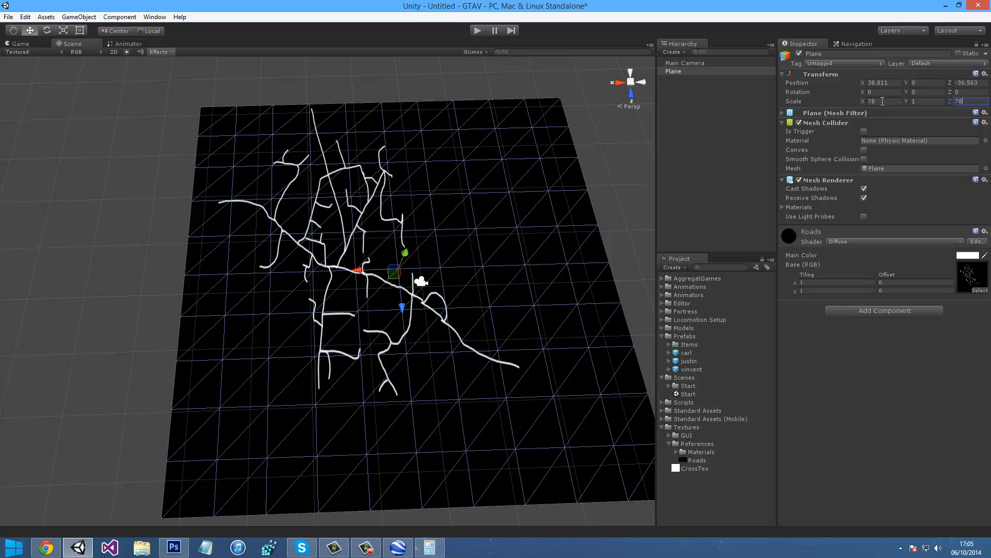
Set the plane's X scale to the copied value of about 130.333 and deselect the plane
left_click_drag(879, 102, 602, 182)
key("ctrl+v")
left_click(480, 86)
Add a cube to the scene close above a road as a size reference and frame it
right_click_drag(480, 86, 602, 311)
right_click(715, 222)
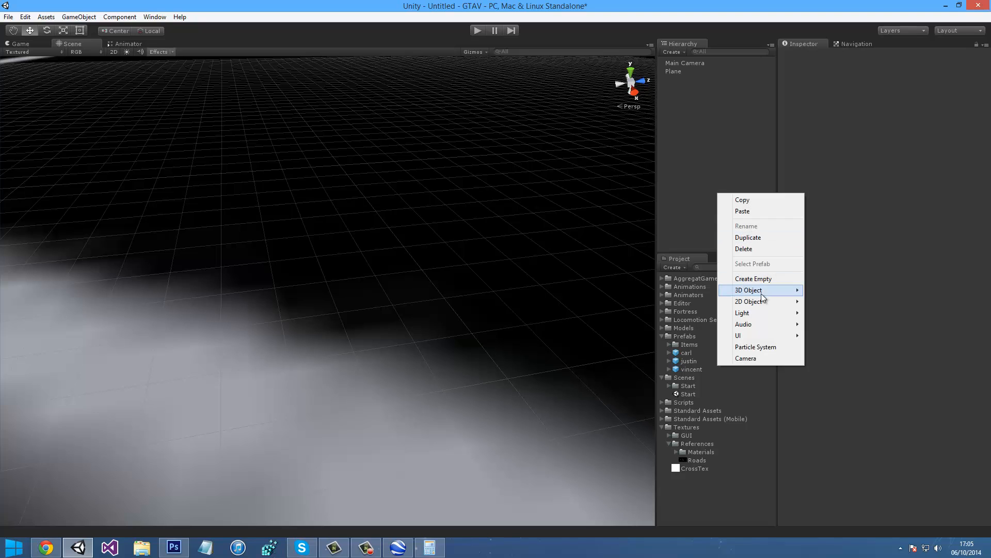
mouse_move(757, 290)
left_click(819, 289)
key("f")
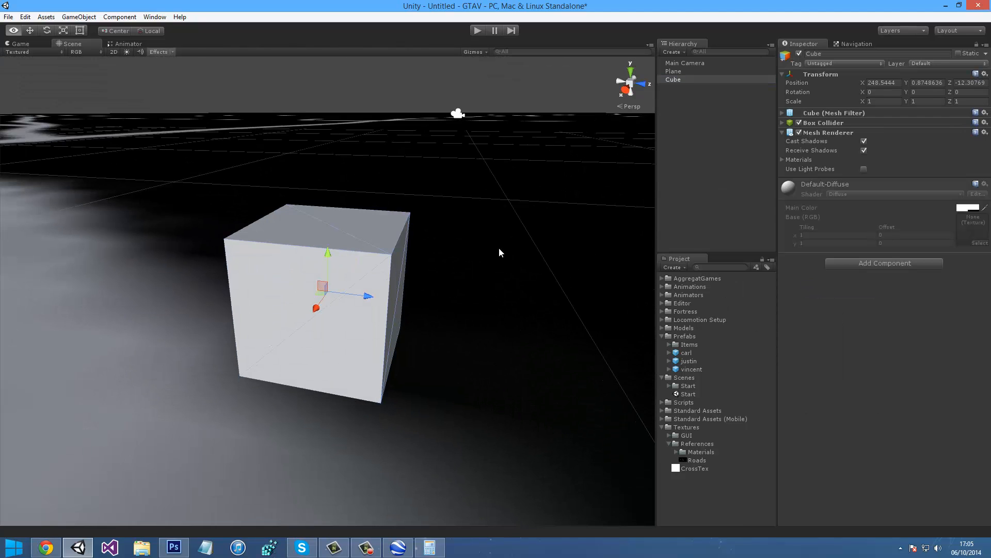
Lower the cube into the ground at the road's edge, to about X 248.5, Y -0.45 and Z -12.5
scroll(438, 252, "down", 5)
left_click_drag(439, 252, 291, 376, "alt")
left_click_drag(328, 269, 317, 338)
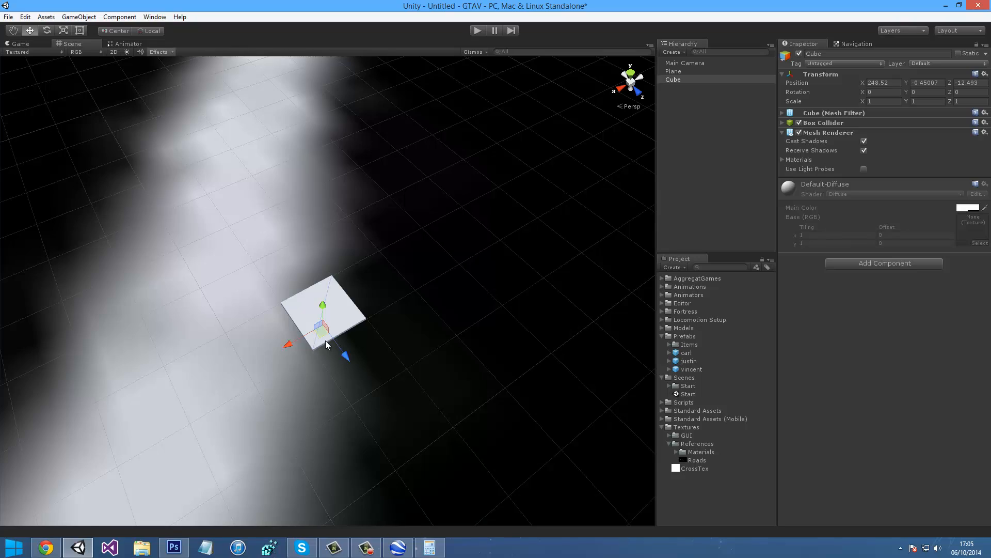
Delete the reference cube from the scene
scroll(323, 345, "down", 3)
key("Delete")
scroll(373, 343, "down", 5)
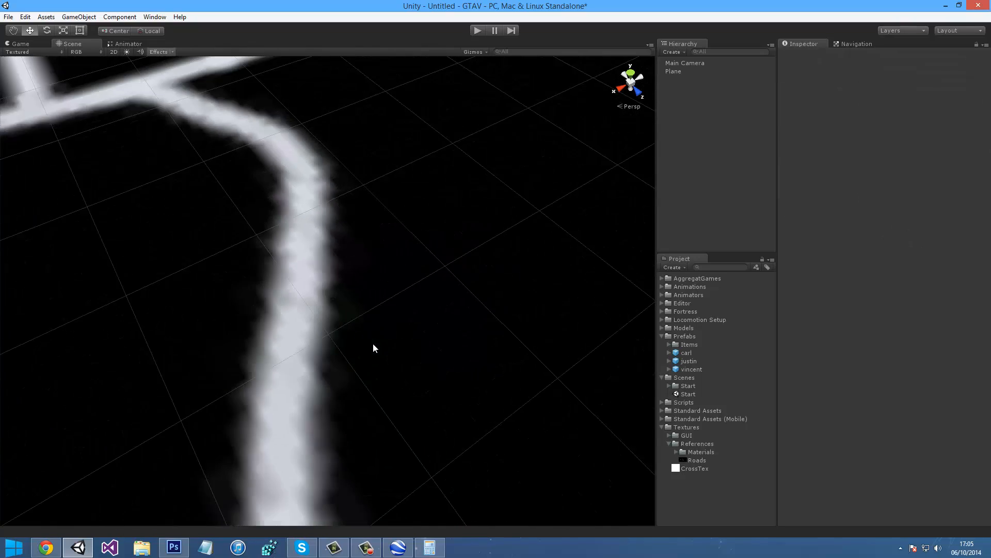
Save the scene as Hawkhurst in the project's Scenes folder
scroll(372, 343, "down", 6)
right_click_drag(373, 343, 278, 317)
key("s")
key("ctrl+s")
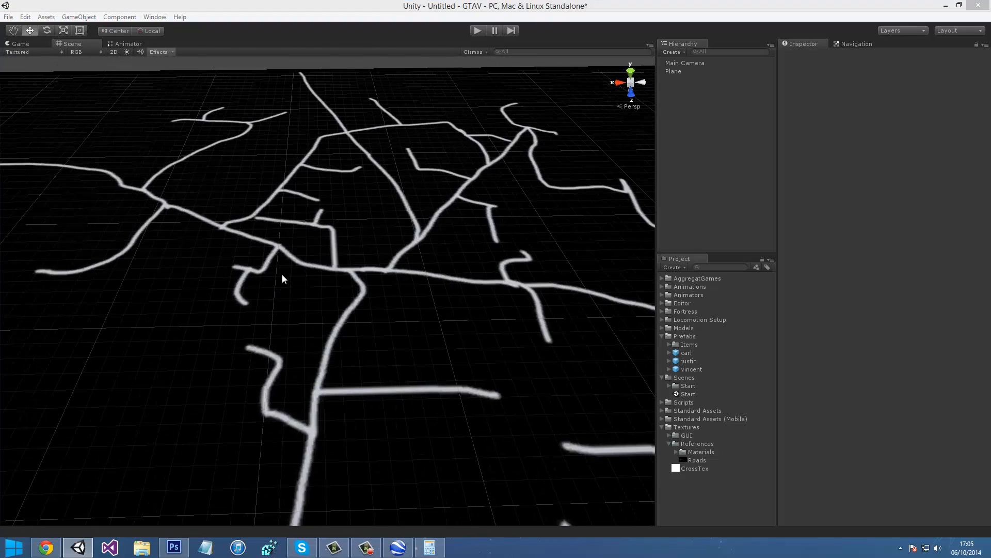
double_click(109, 181)
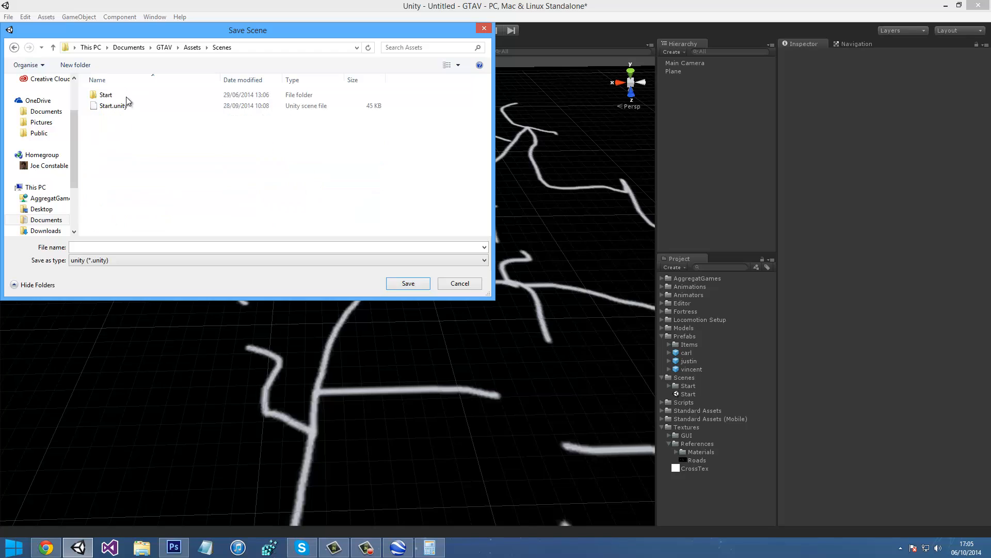
left_click(101, 251)
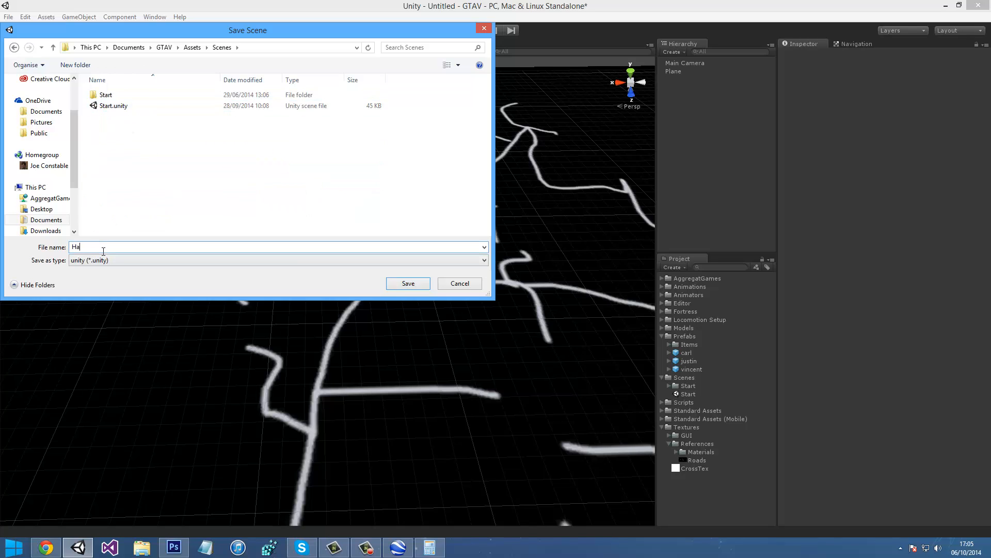
type("Hawkhurst")
key("Return")
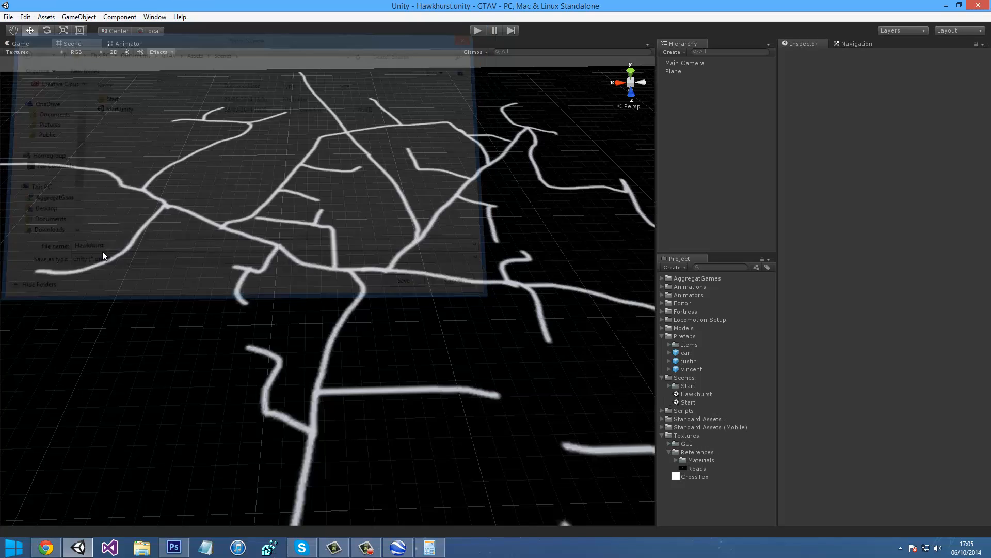
Open the Asset Store, look at the It's A Road Tool package page and close the store window
left_click(160, 19)
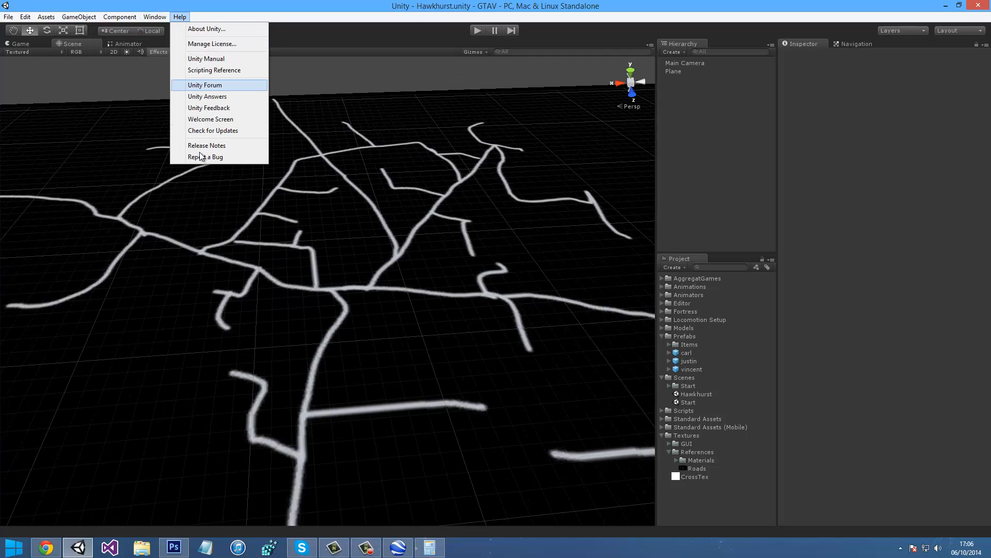
left_click(189, 165)
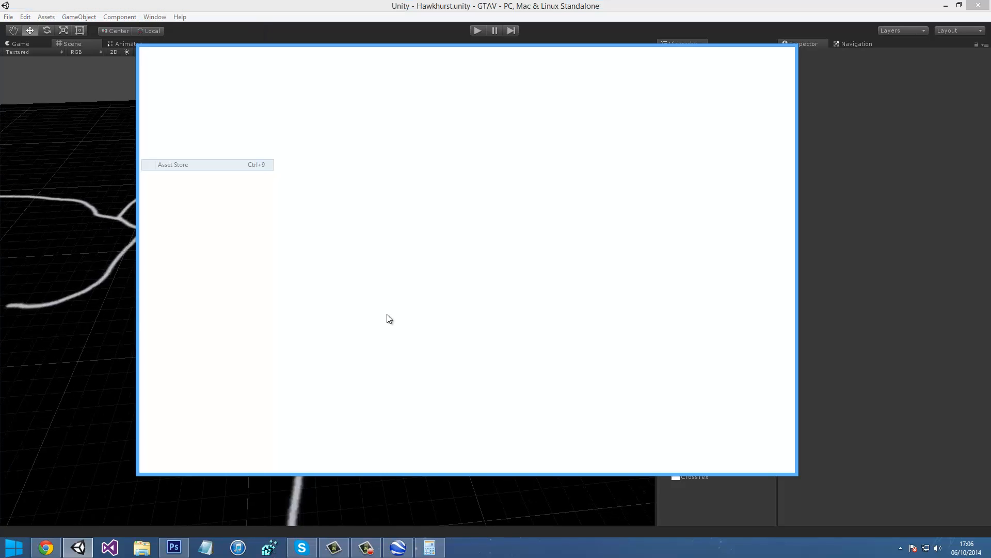
left_click(366, 547)
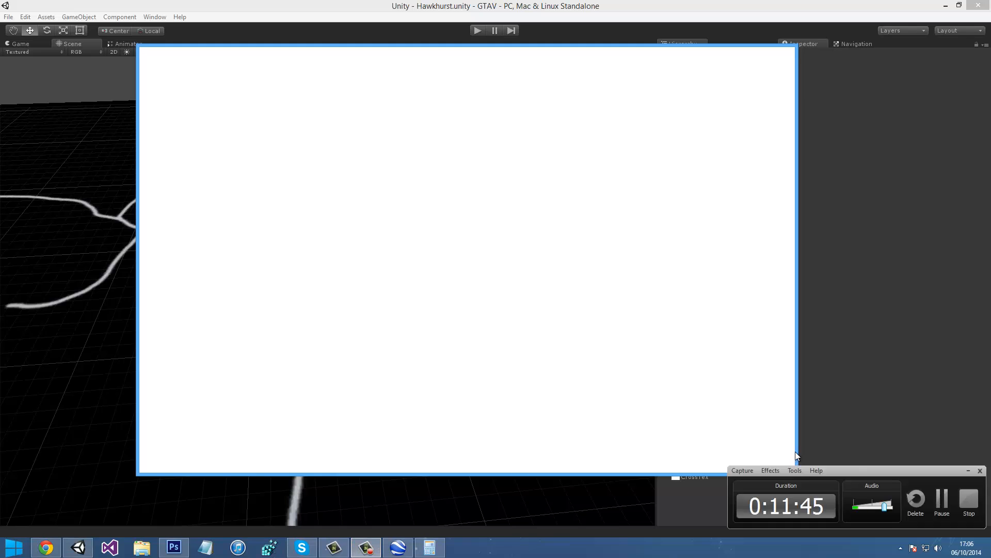
left_click(941, 499)
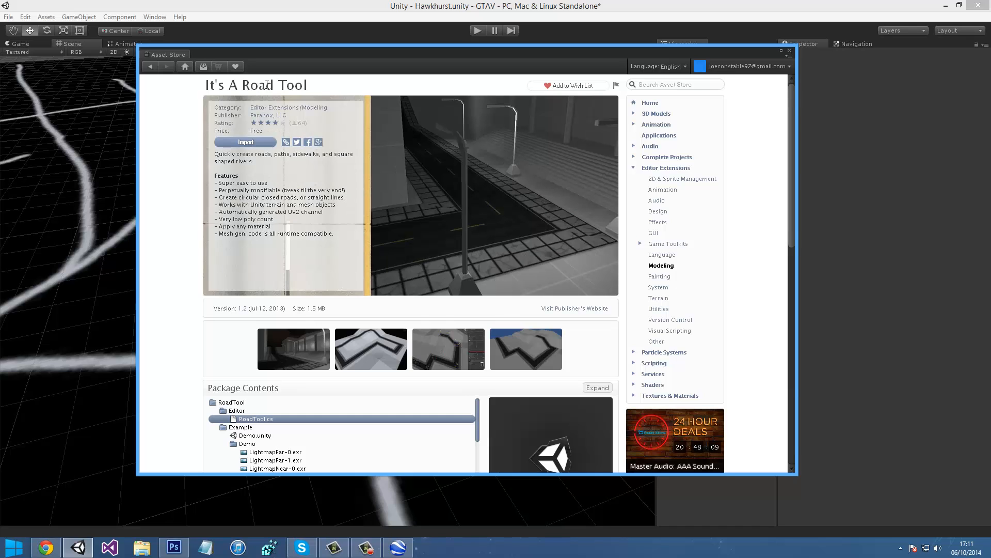
left_click(151, 66)
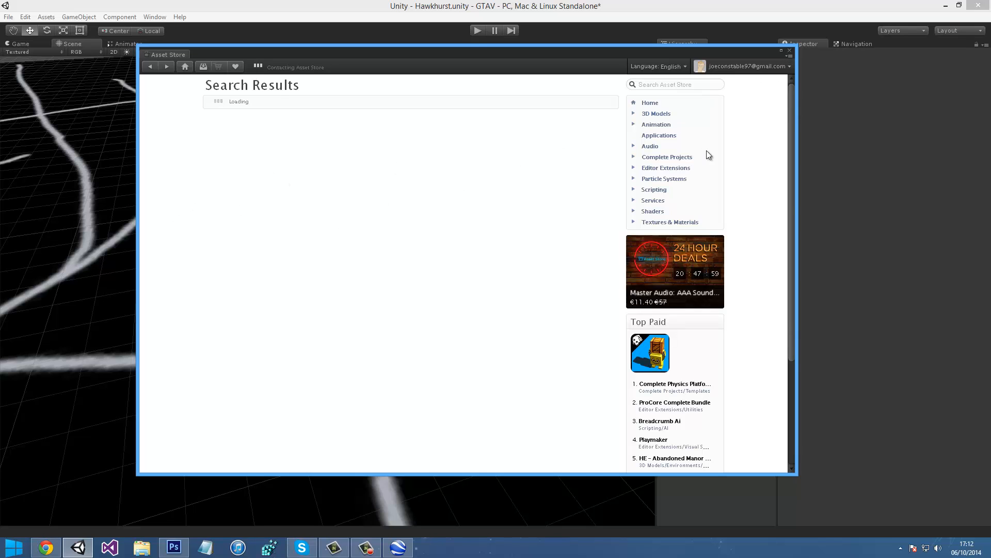
left_click(790, 50)
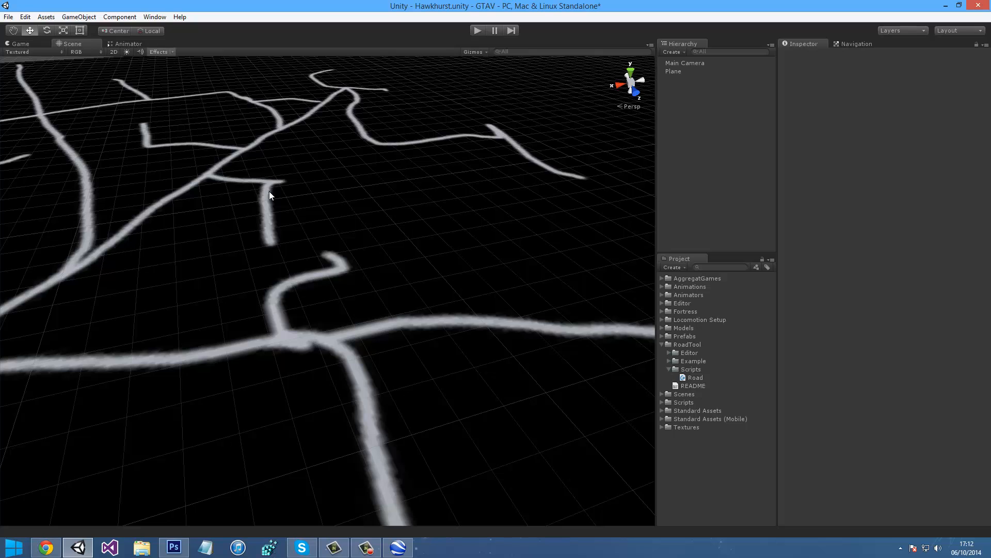
Create a new Road object in the scene for tracing the village roads
right_click_drag(269, 192, 330, 225)
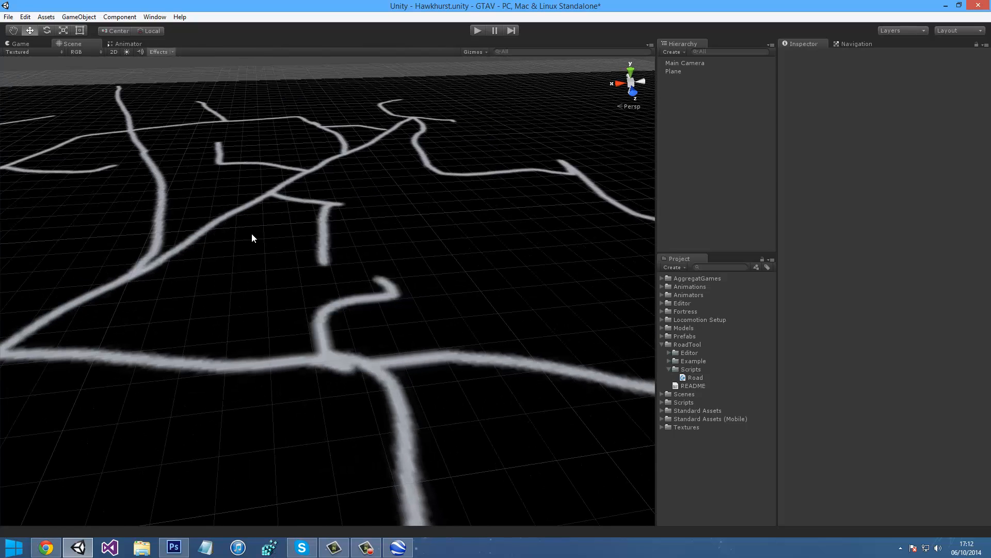
key("ctrl+shift+r")
left_click(79, 17)
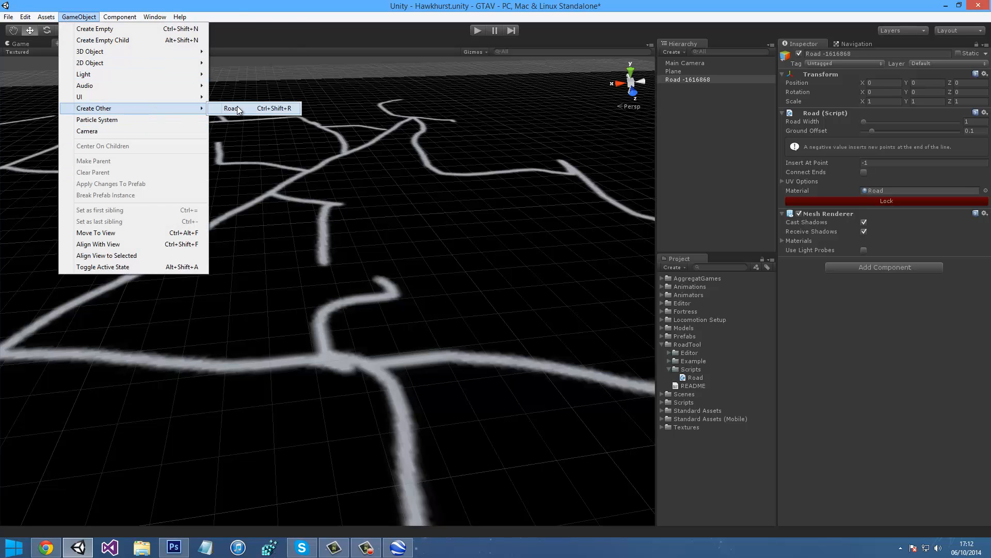
Starting at the outer end of the traced main road, place road points 0 to 4 up to the first bend
right_click_drag(423, 200, 824, 124)
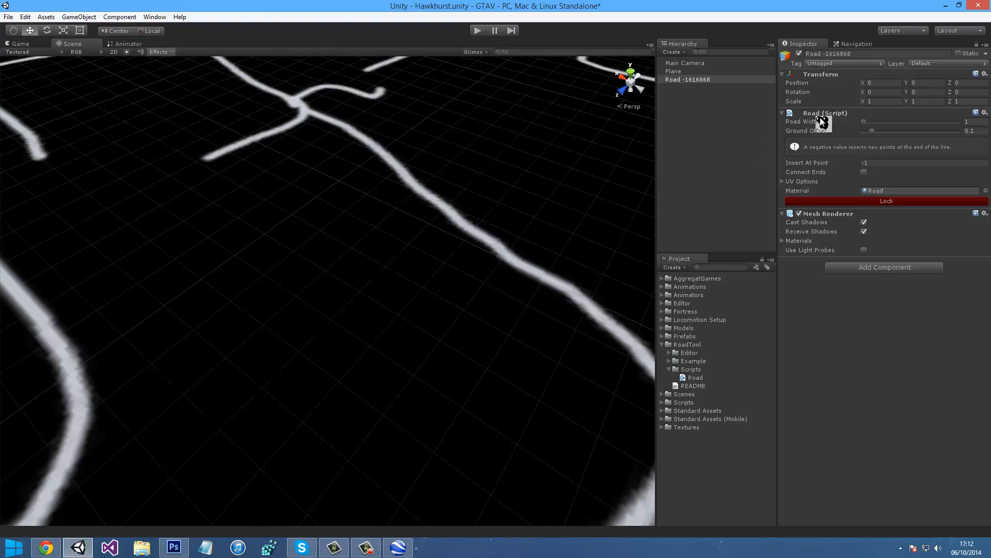
right_click_drag(412, 149, 647, 104)
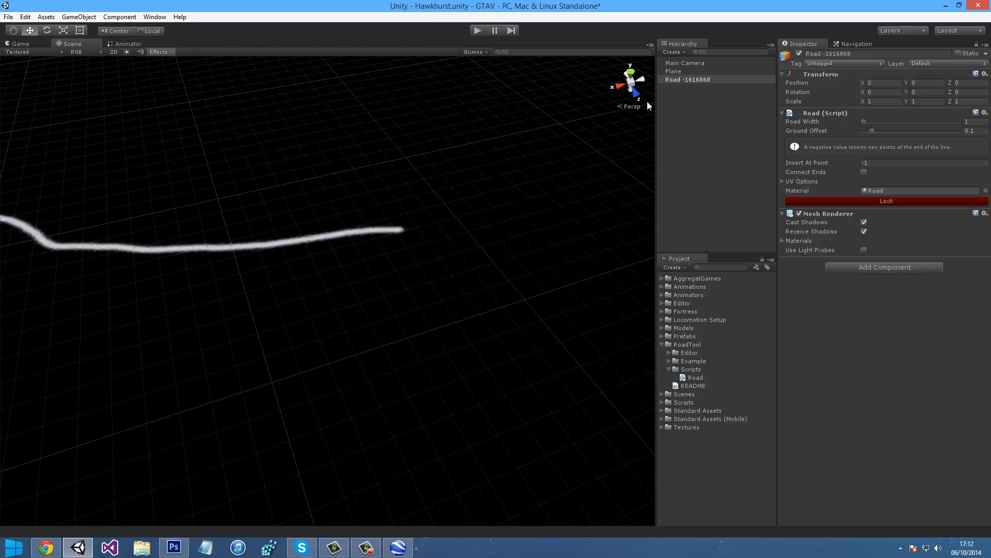
left_click(398, 232)
right_click_drag(332, 231, 252, 268)
left_click(306, 240)
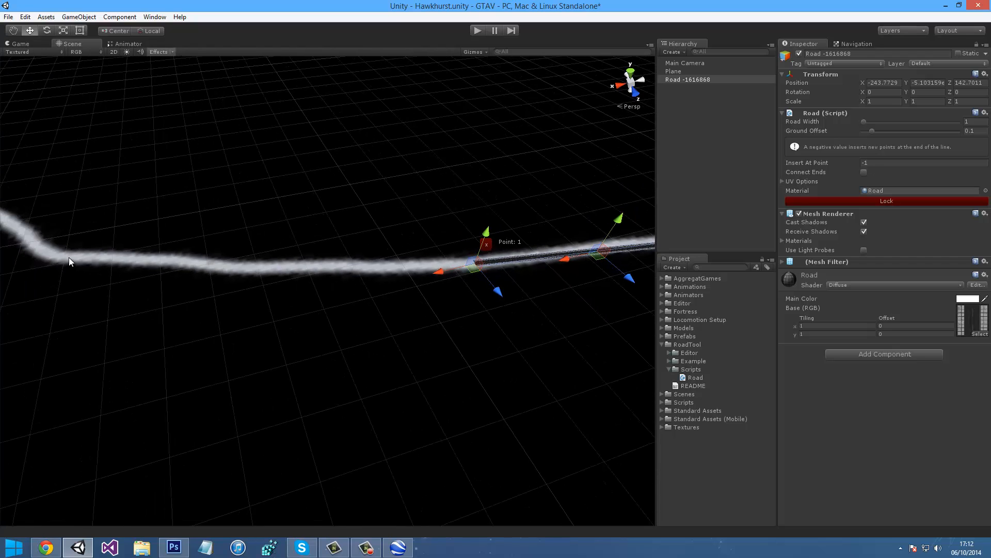
left_click(303, 265)
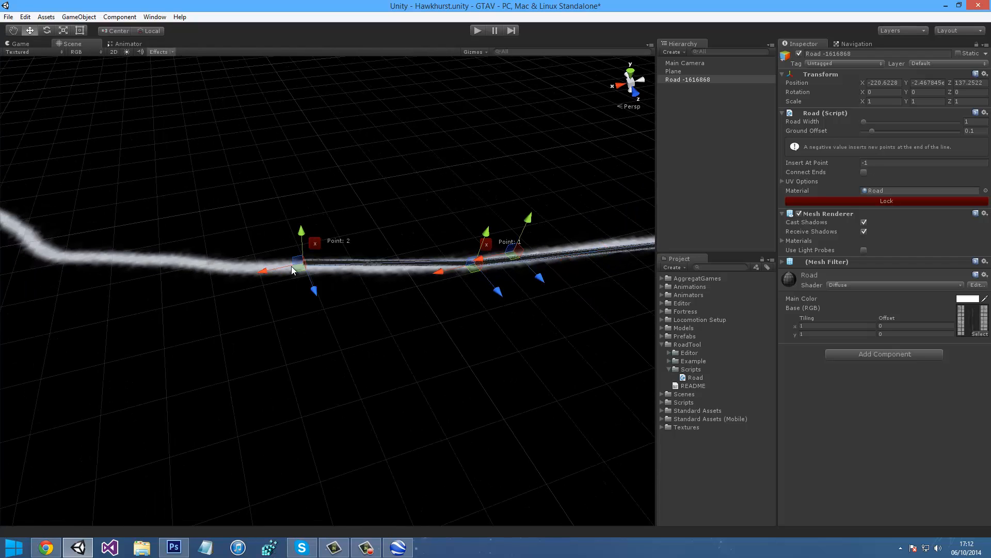
left_click(232, 267)
left_click(70, 256)
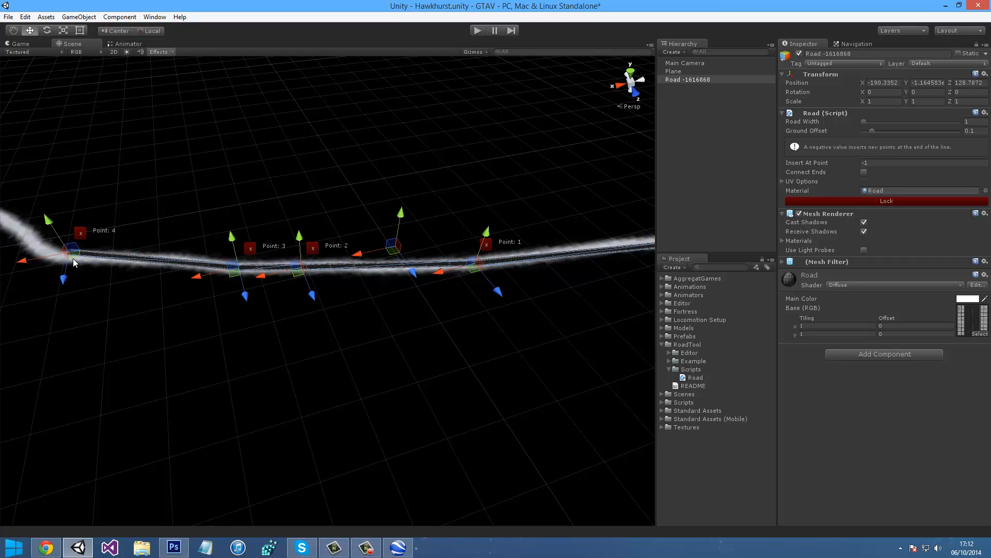
left_click_drag(72, 259, 73, 265)
Continue the road past the bend with points 5 to 7, adjusting point 6 at the first loop-road junction
right_click_drag(177, 243, 230, 235)
key("a")
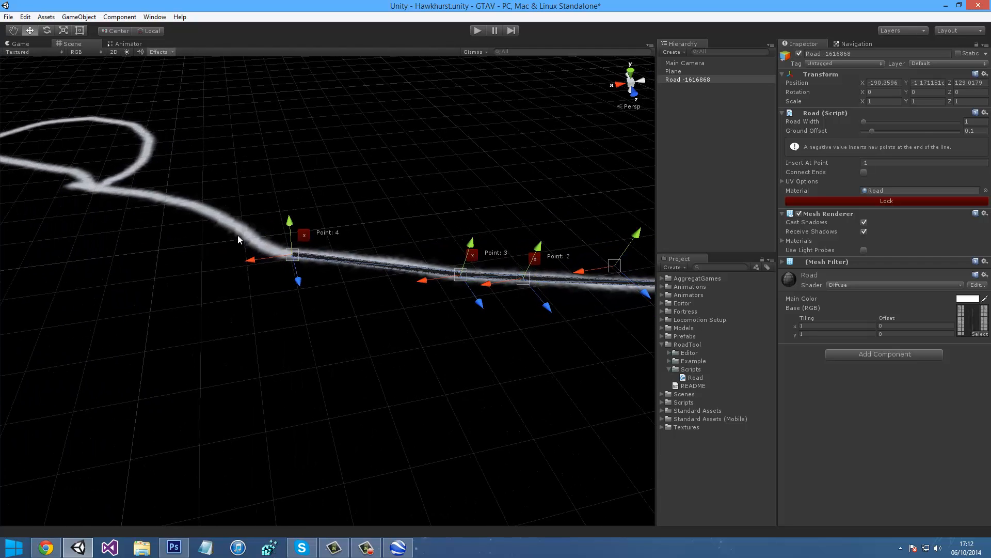
left_click(252, 234, "shift")
right_click_drag(184, 209, 159, 193)
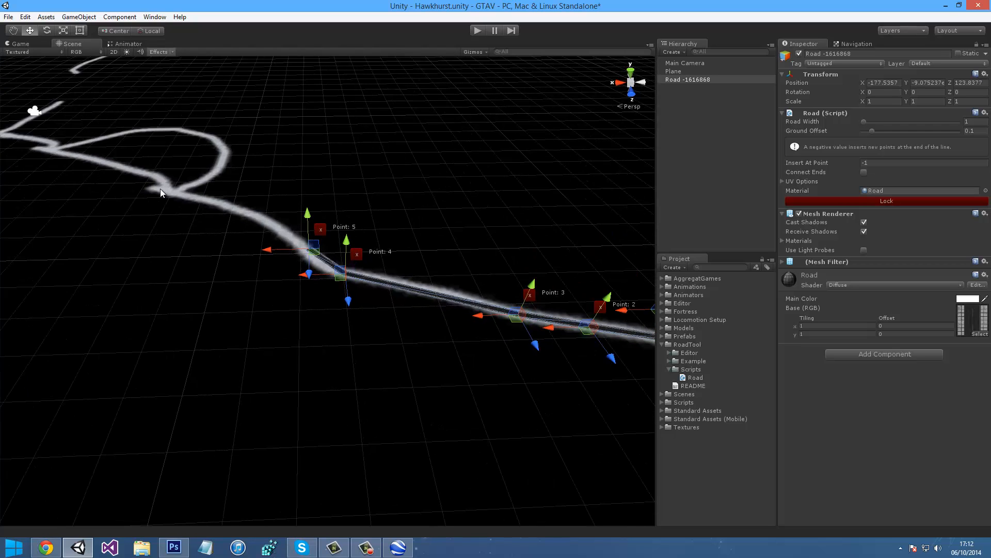
left_click(158, 188, "shift")
left_click_drag(161, 190, 167, 187)
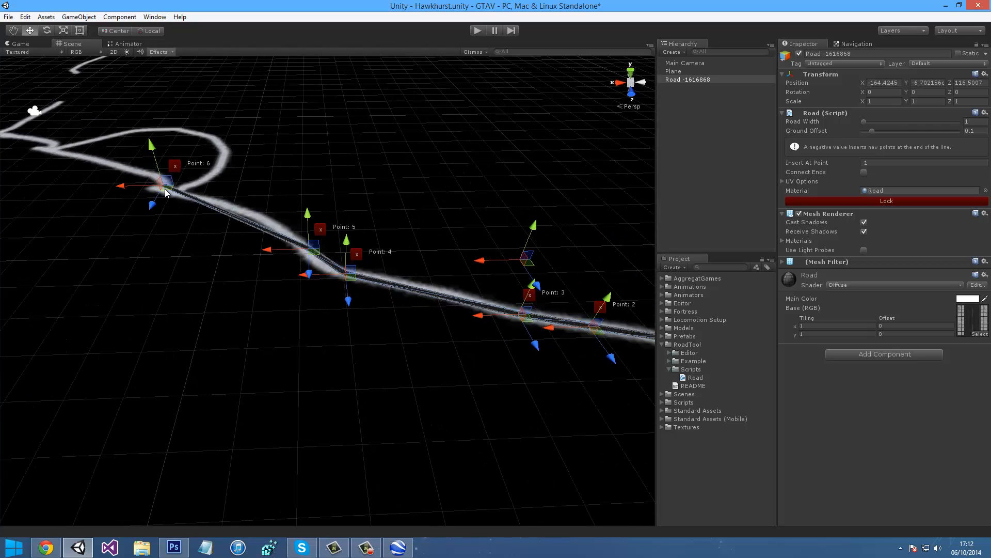
left_click(53, 148, "shift")
Extend the road through the crossroads with points 8 to 12 along the traced main road and nudge the last one
right_click_drag(125, 190, 173, 208)
key("a")
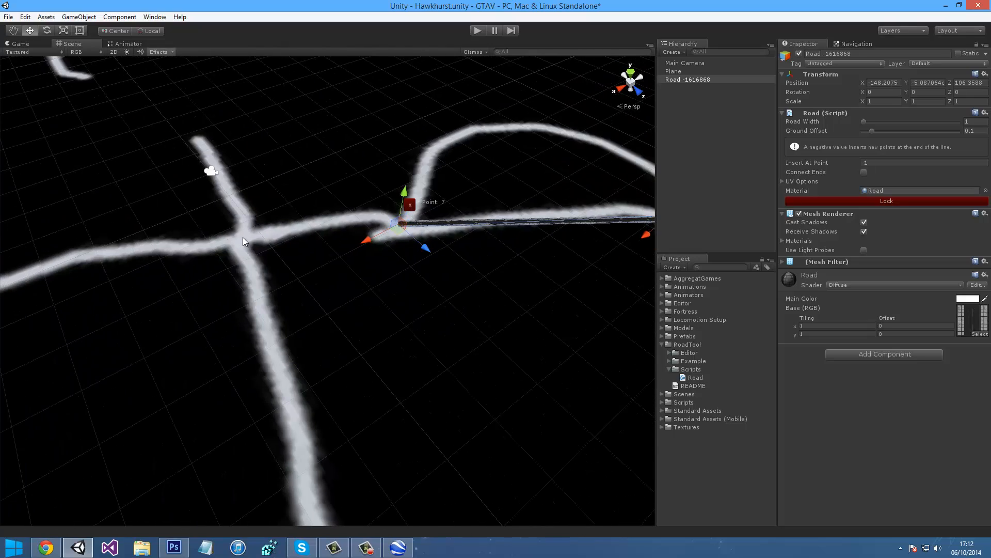
left_click(243, 235, "shift")
right_click_drag(244, 236, 309, 222)
left_click(352, 240, "shift")
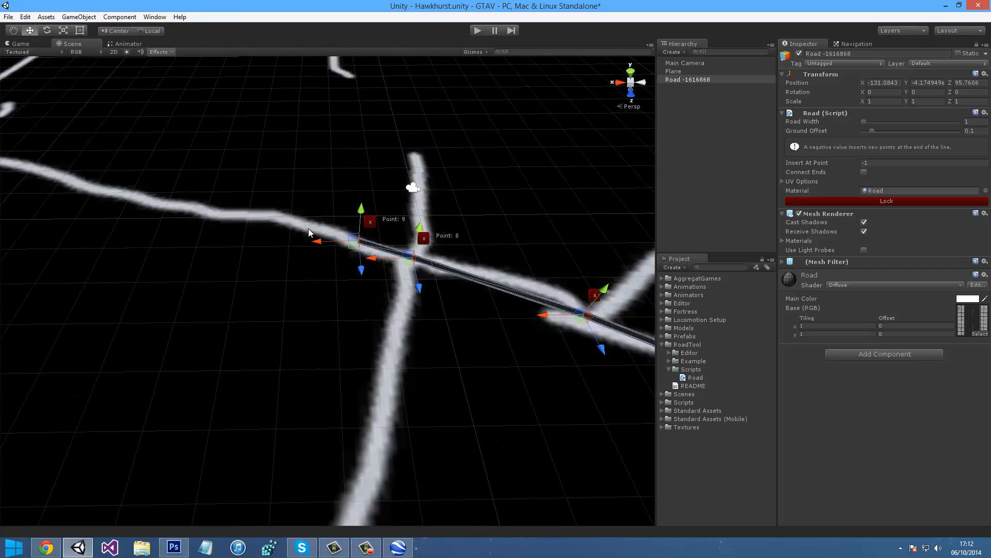
left_click(283, 214, "shift")
left_click(223, 213, "shift")
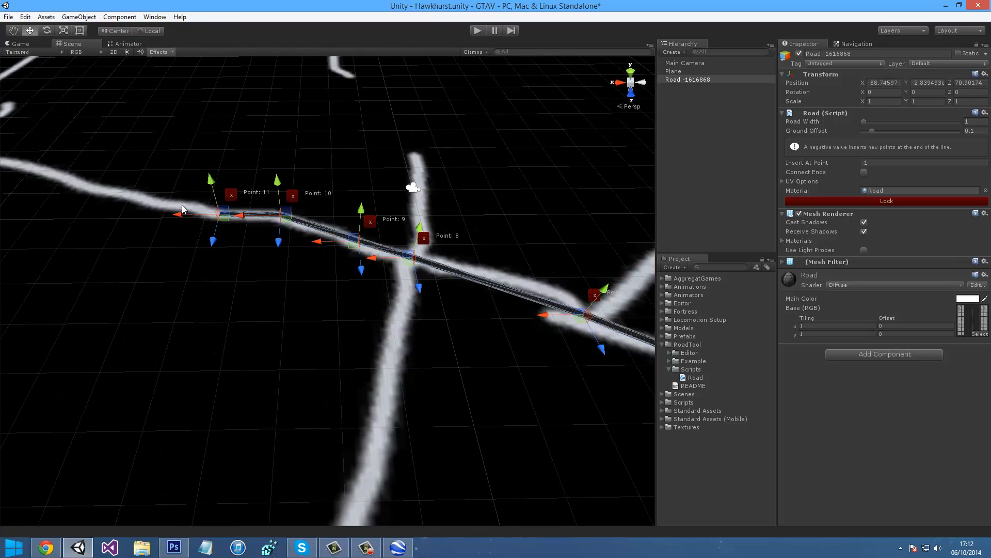
left_click(192, 207, "shift")
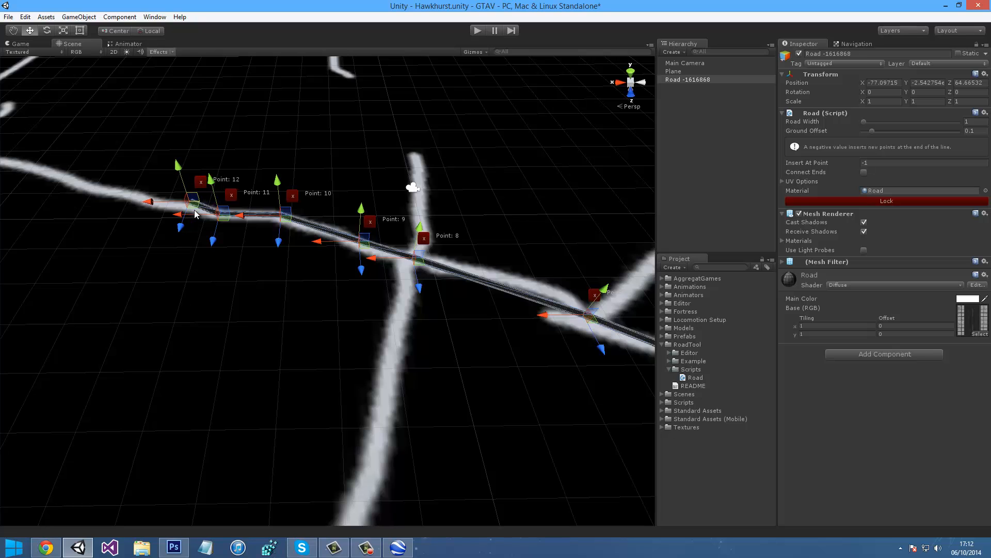
mouse_move(193, 213)
left_mouse_down()
mouse_move(133, 195)
mouse_move(395, 158)
mouse_move(159, 79)
mouse_move(166, 202)
mouse_move(148, 201)
mouse_move(200, 220)
left_mouse_up()
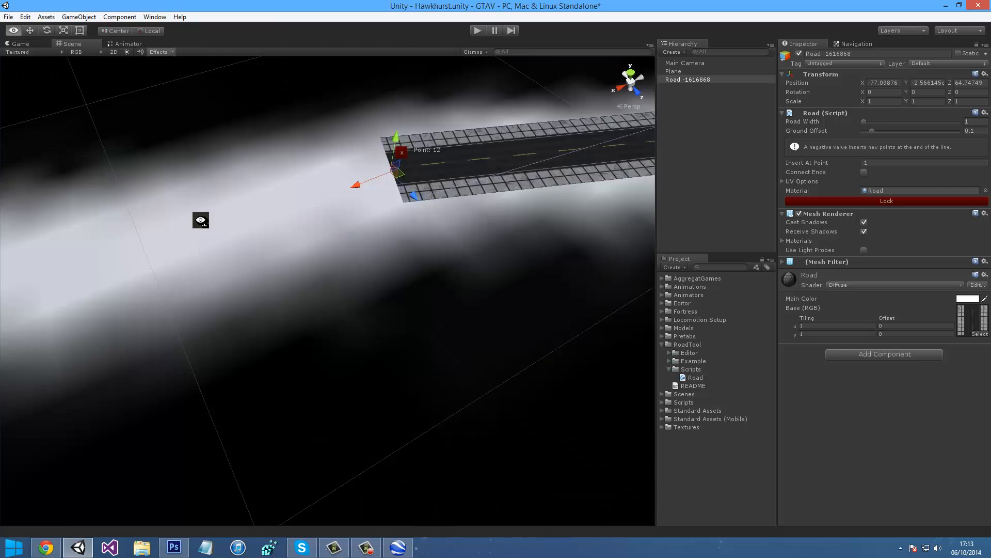
Add road points 13 and 14 along the traced main road, ending shortly before the next side-road junction
key("s")
right_click_drag(201, 220, 192, 232)
left_click(320, 253)
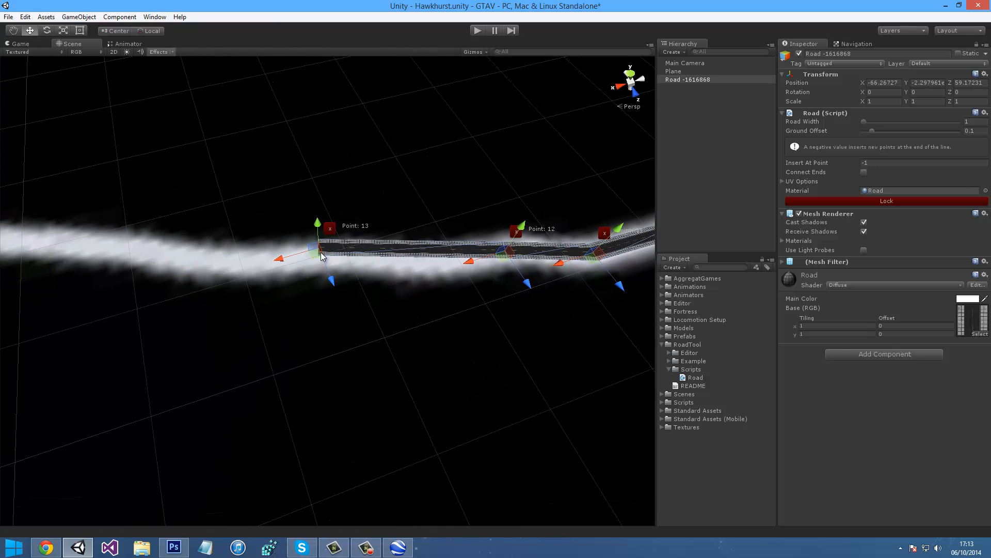
left_click_drag(321, 255, 232, 216, "alt")
left_click(288, 226)
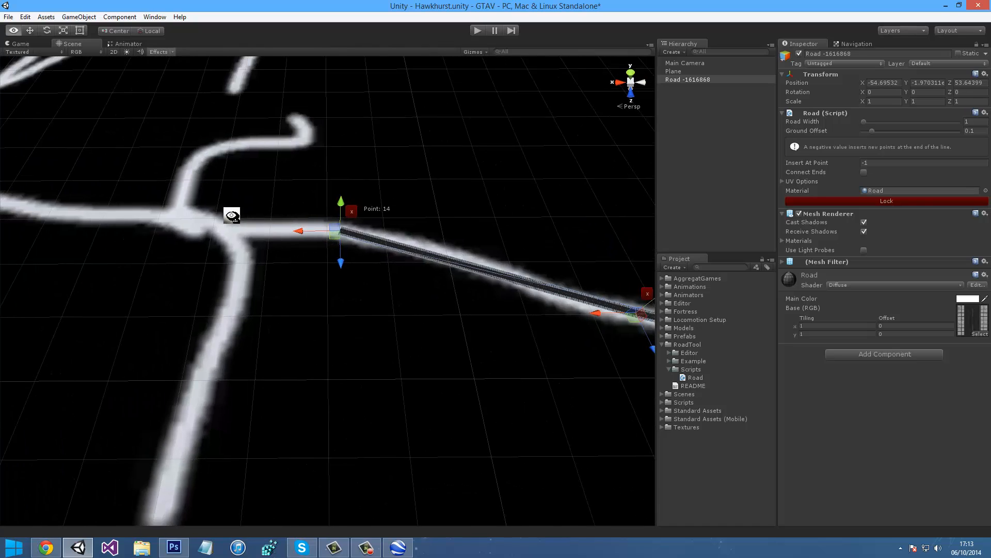
Add road points 15 to 18 through the side-road junctions up to the fork with the diagonal road
right_click_drag(232, 215, 212, 209)
right_click_drag(271, 221, 263, 217)
key("s")
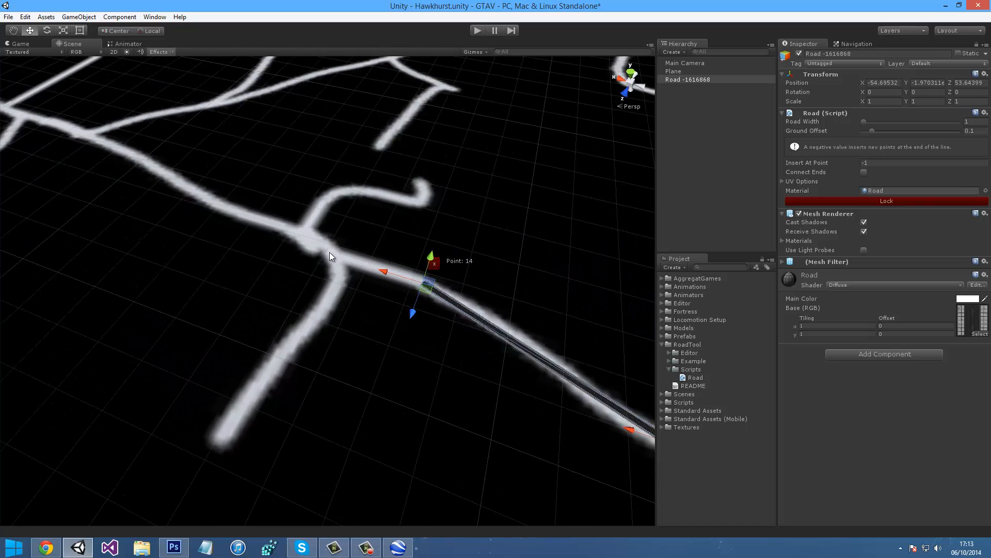
left_click(330, 252)
left_click(290, 230)
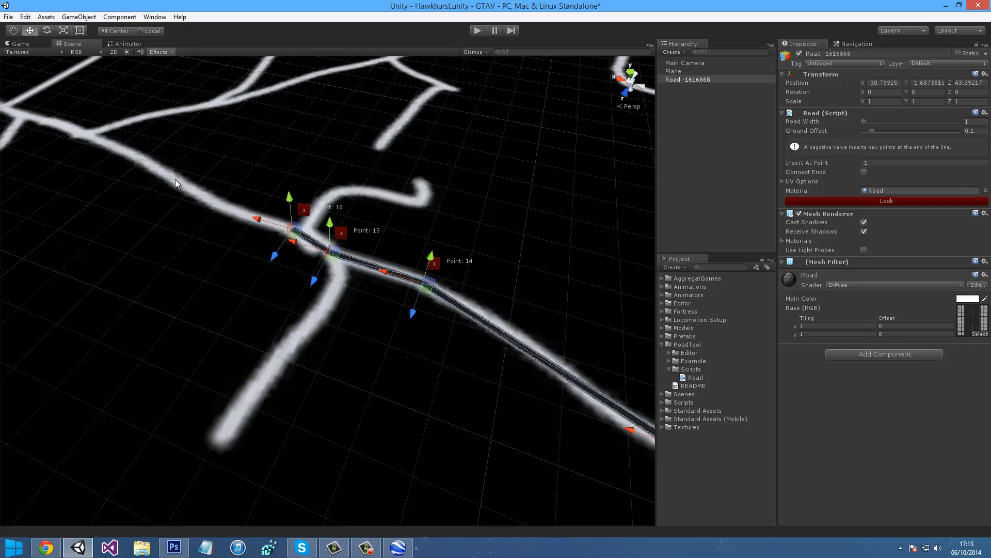
left_click(215, 202)
left_click(85, 132)
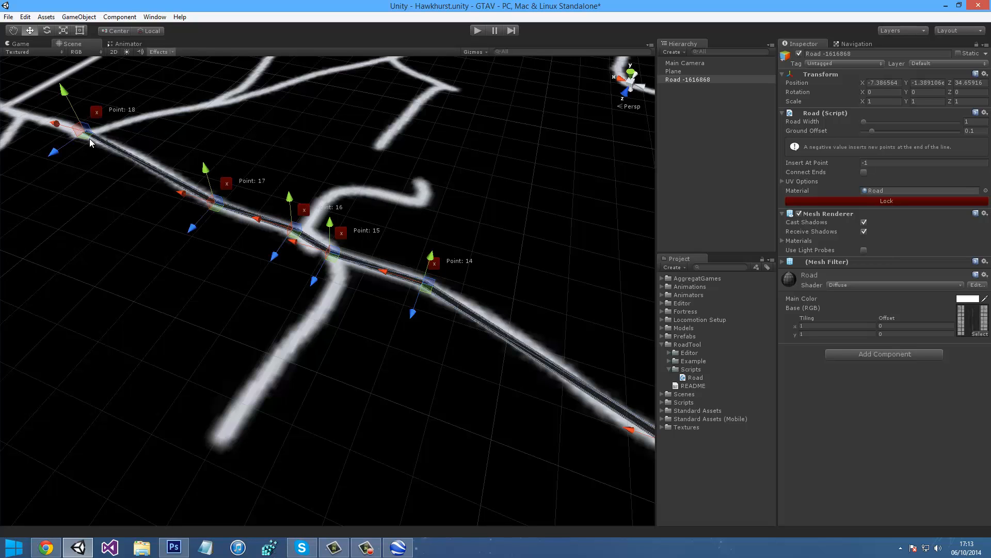
Undo a trial point on the diagonal road and place point 19 further along the main road near the next junction
right_click_drag(180, 145, 456, 178)
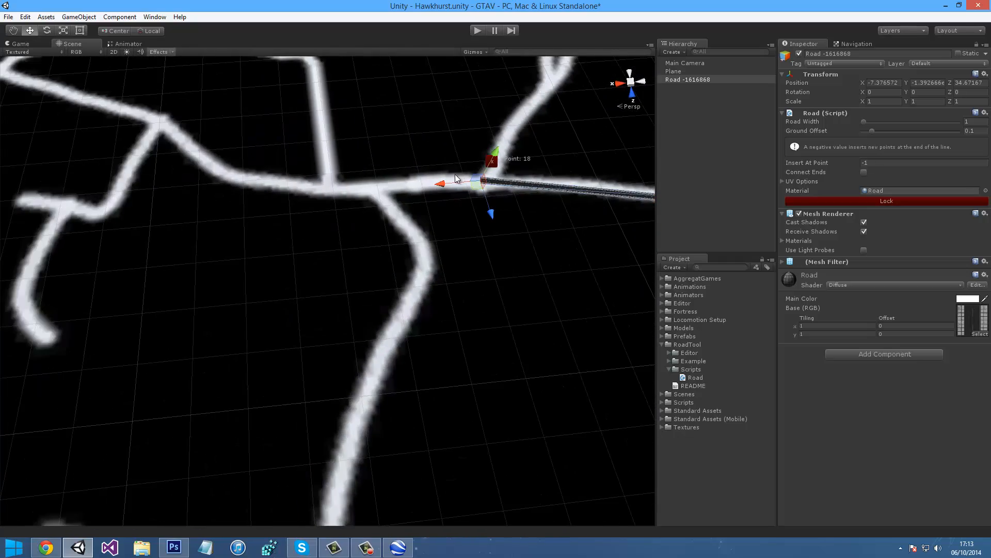
right_click_drag(382, 163, 421, 131)
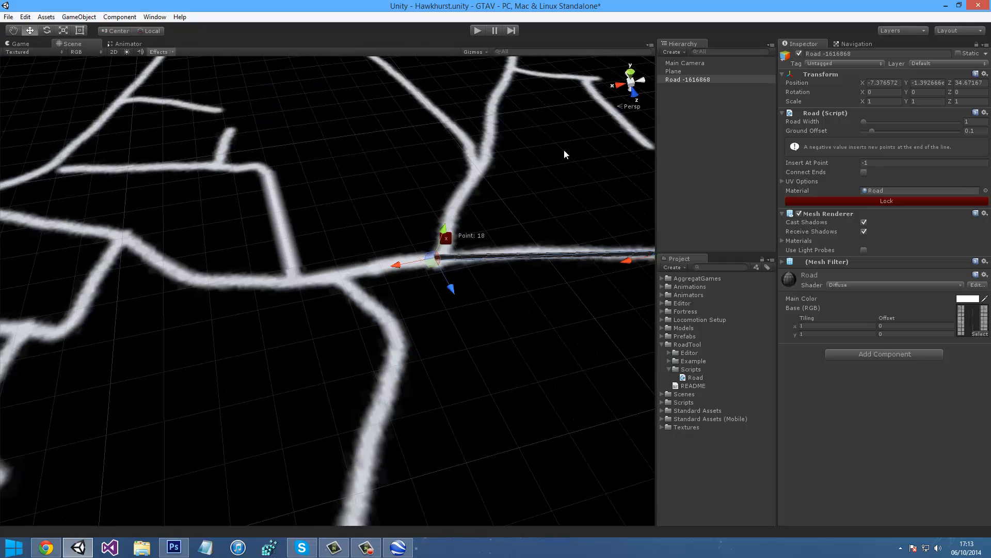
left_click(483, 158, "shift")
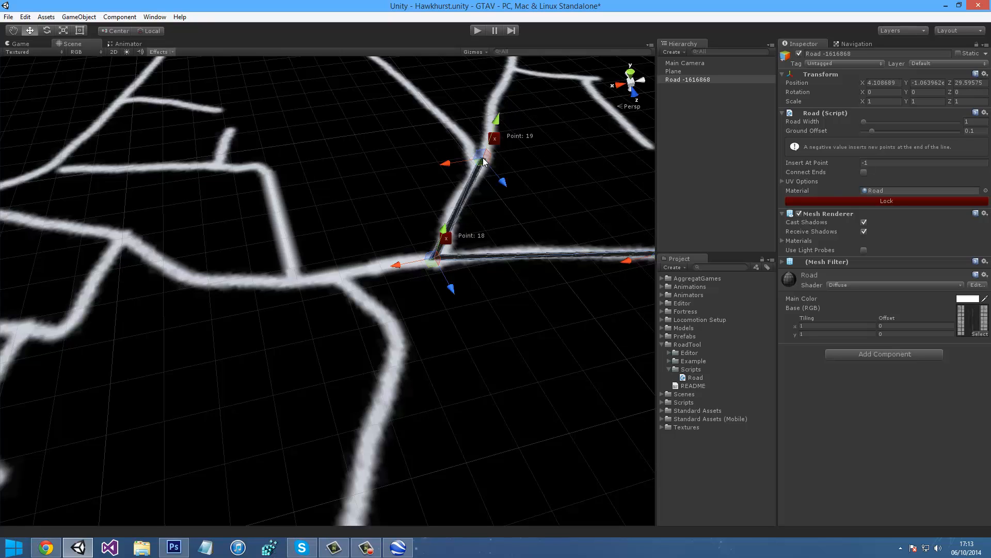
key("ctrl+z")
left_click(331, 273, "shift")
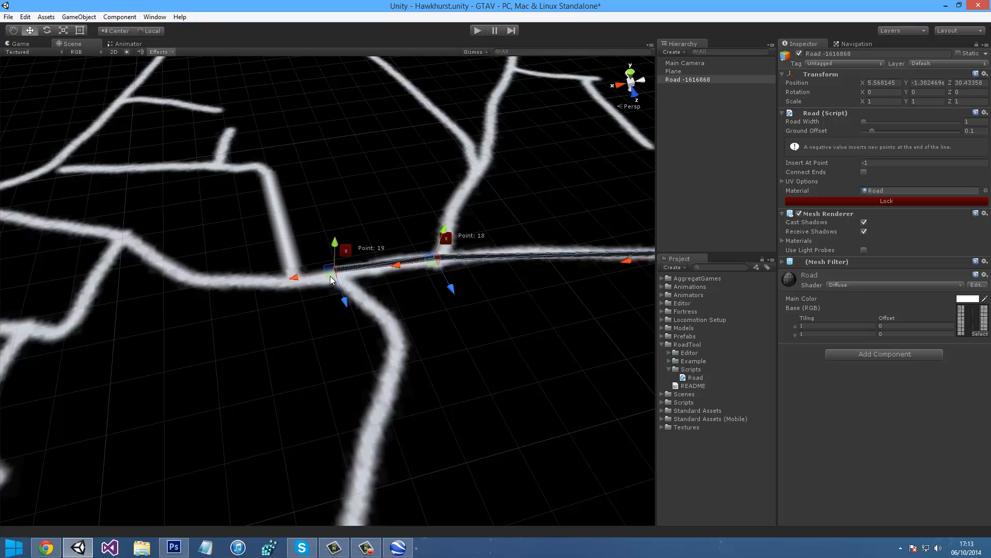
Move point 19 to the side-road junction and add points 20 to 22 around the traced bend up to the fork
left_click_drag(314, 280, 277, 291)
left_click(130, 240, "shift")
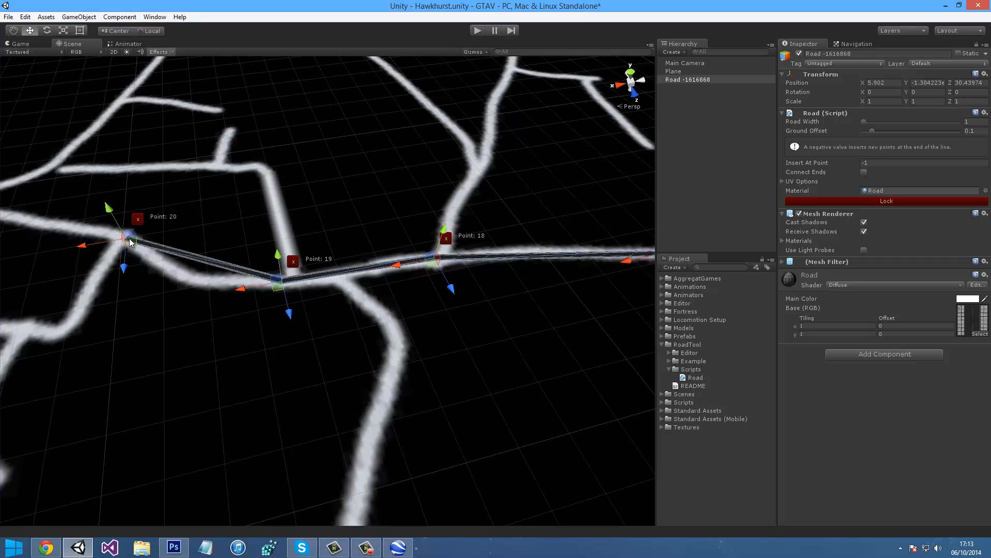
key("ctrl+z")
left_click(218, 284, "shift")
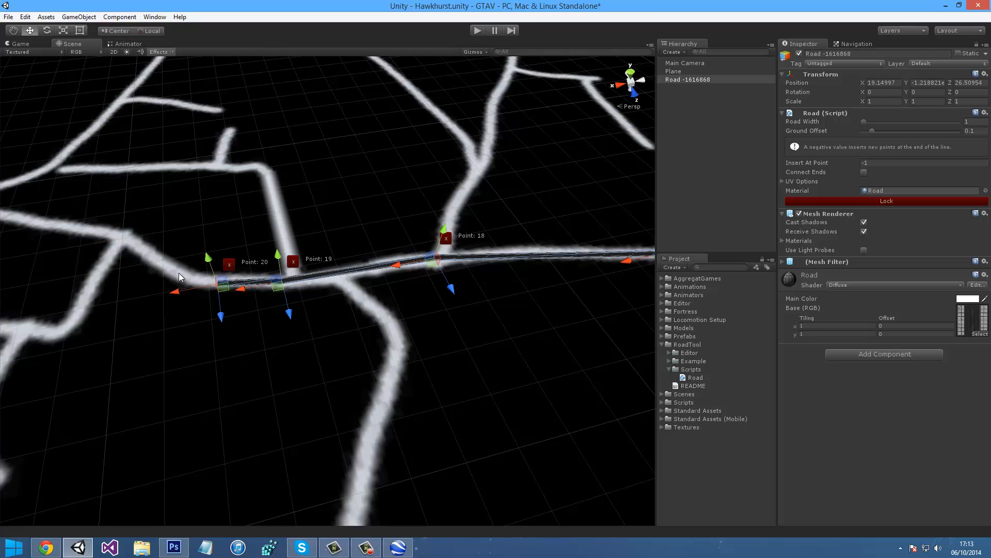
left_click(168, 265, "shift")
left_click(129, 240, "shift")
Add road points 23 to 26 along the traced main road, through the side-road junctions to the start of the final curve
left_click_drag(129, 240, 172, 215, "alt")
key("a")
right_click_drag(172, 216, 109, 220)
left_click(152, 250, "shift")
key("a")
left_click(121, 234, "shift")
key("a")
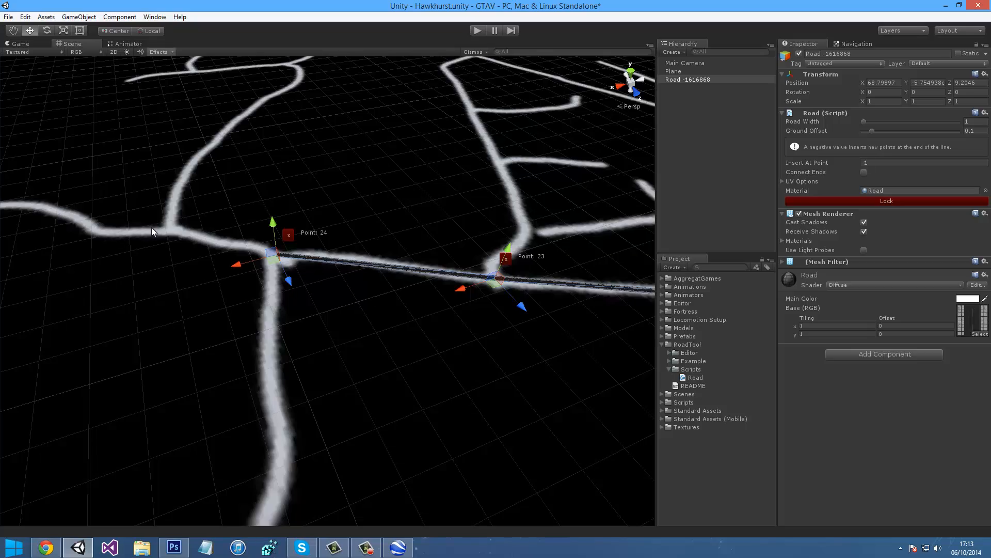
left_click(95, 230)
key("a")
Add road points 27 to 30 along the final curve to the end of the traced main road
right_click_drag(95, 229, 342, 233)
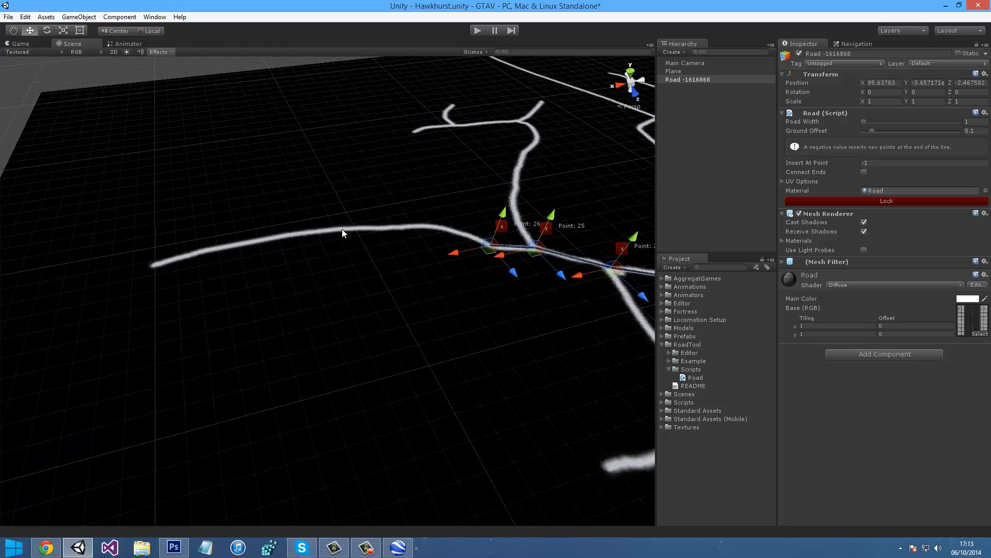
left_click(376, 228)
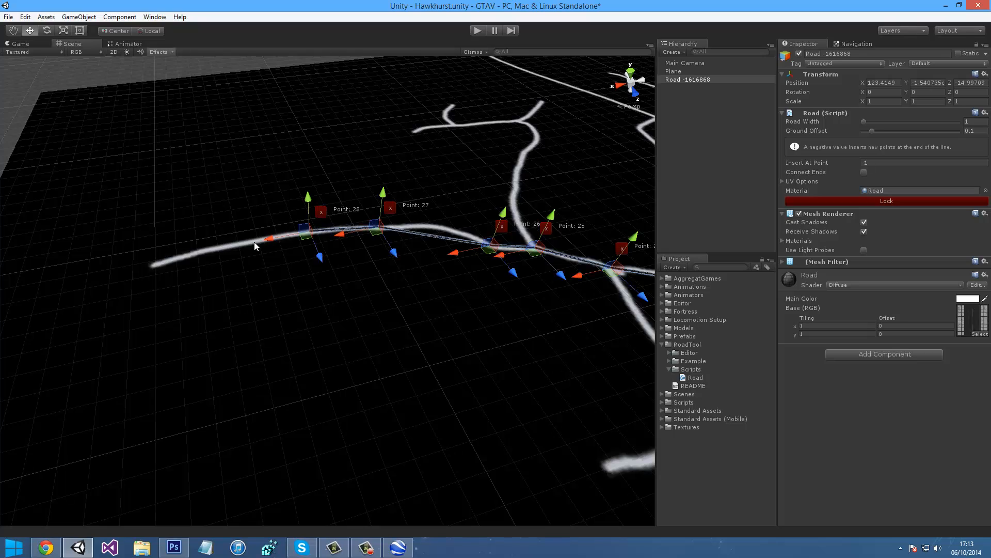
left_click(237, 243)
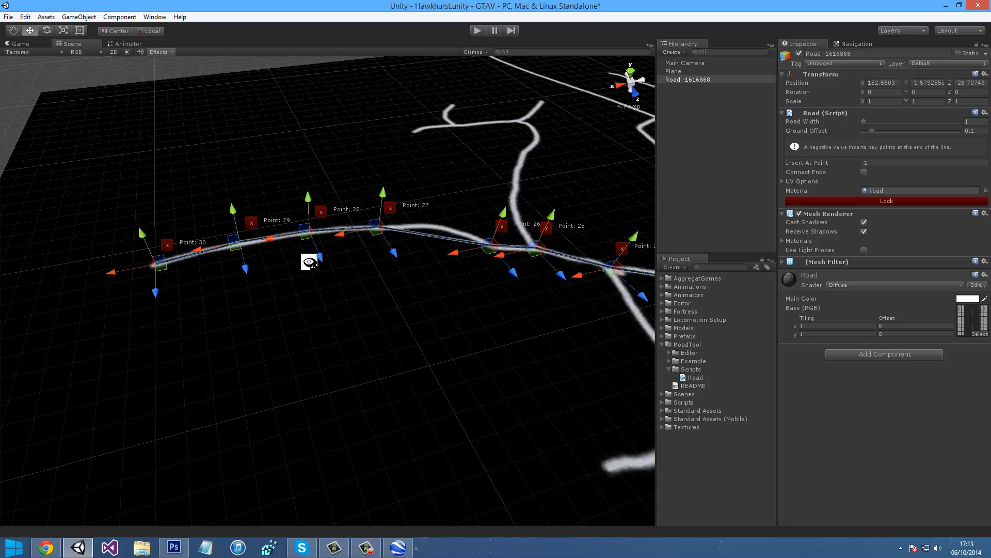
Set the main road's width to 2
right_click_drag(308, 262, 657, 193)
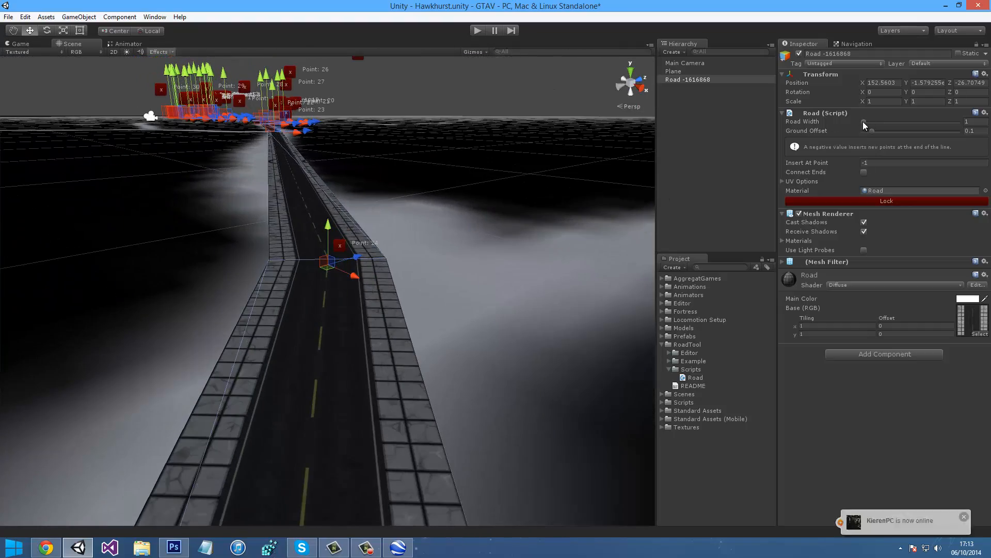
left_click_drag(865, 125, 867, 126)
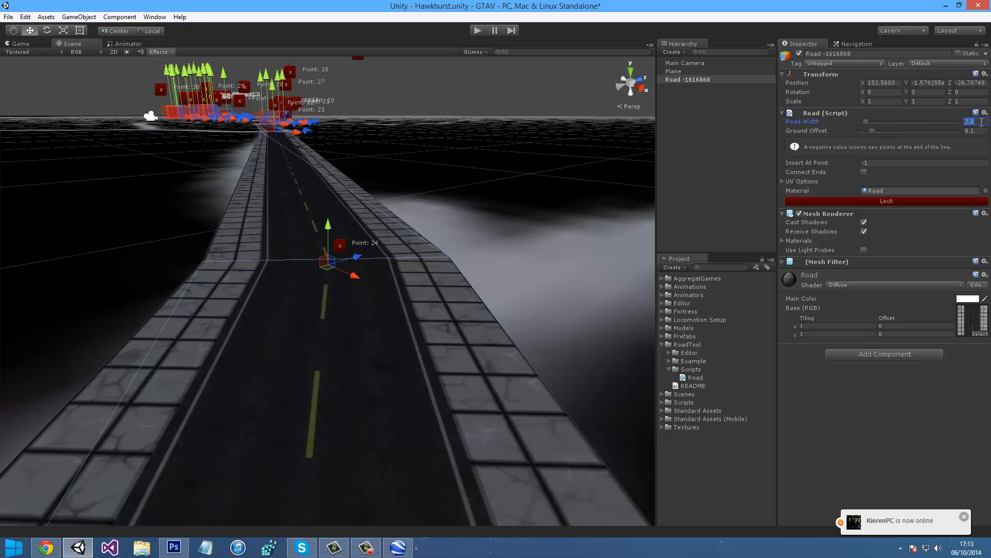
type("3")
right_click_drag(536, 222, 438, 190)
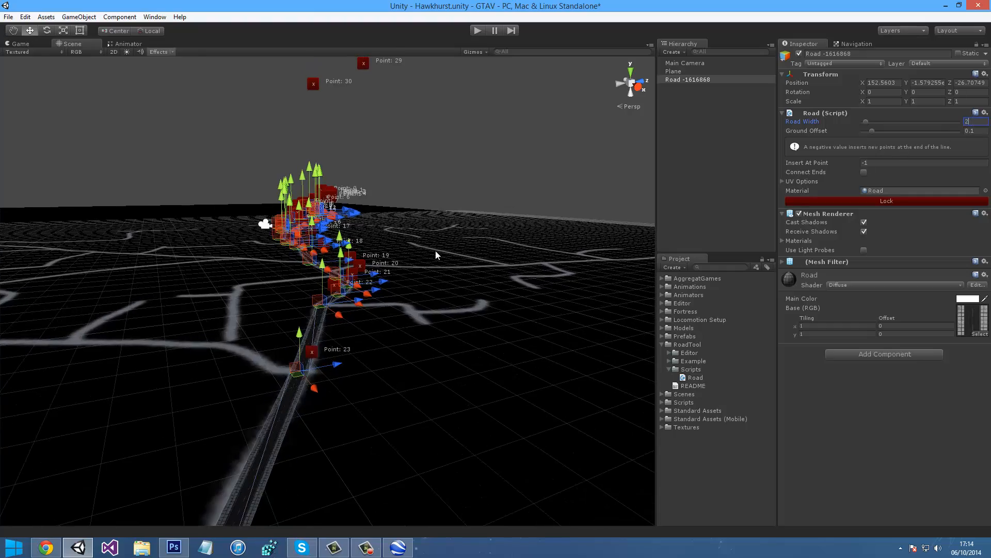
Create a new road and trace the branching side road with points 0 to 6, from its outer end to the bend before the main road
right_click_drag(436, 255, 203, 361)
left_click(682, 204)
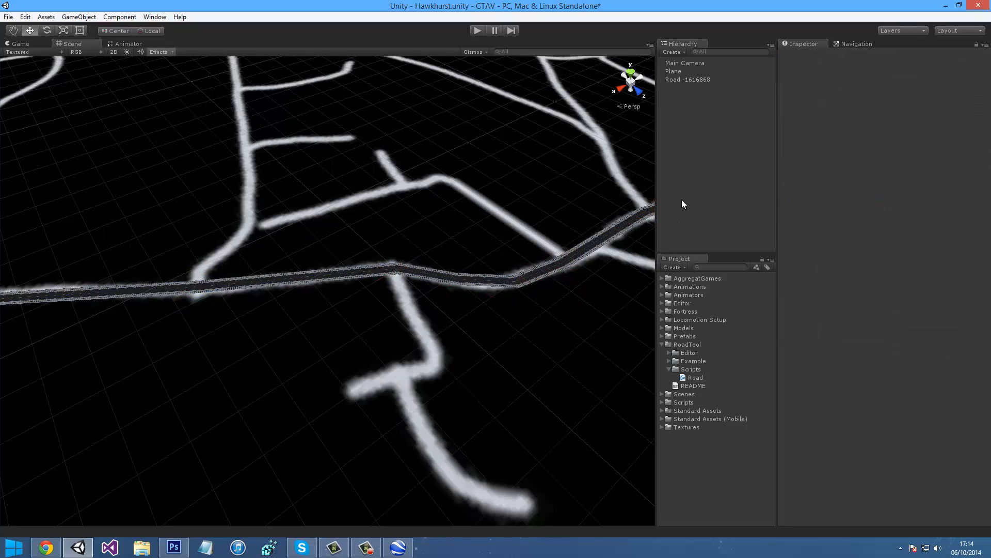
key("ctrl+r")
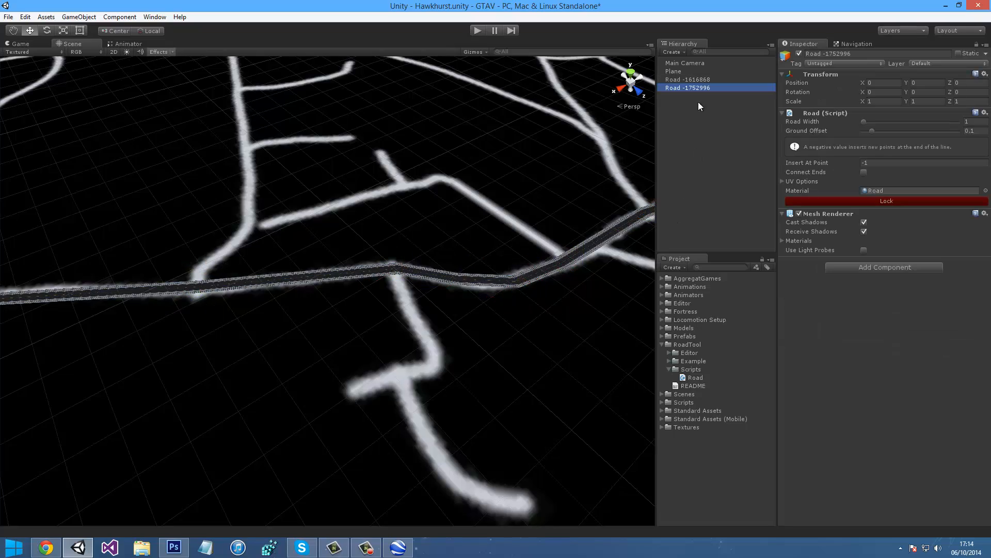
right_click_drag(519, 178, 314, 246)
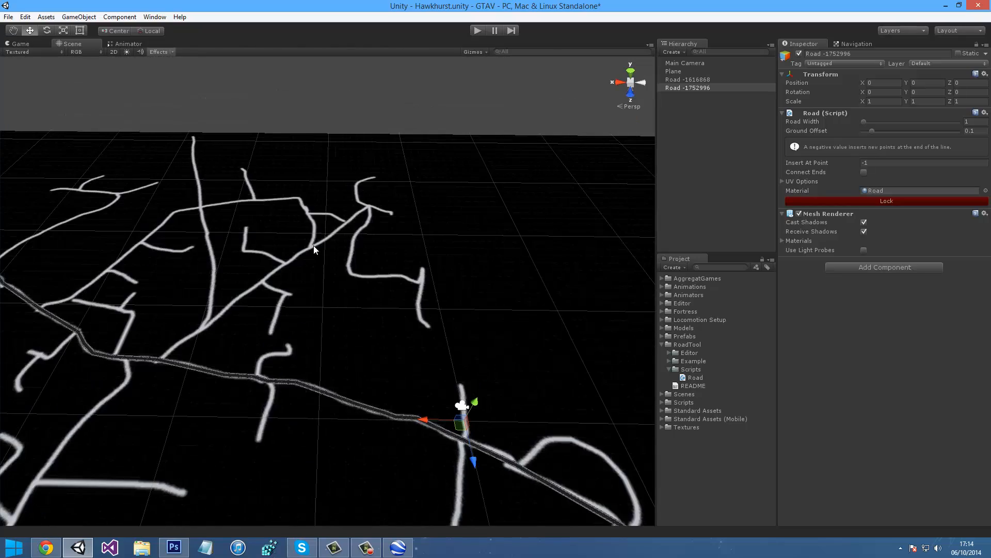
right_click_drag(232, 308, 96, 367)
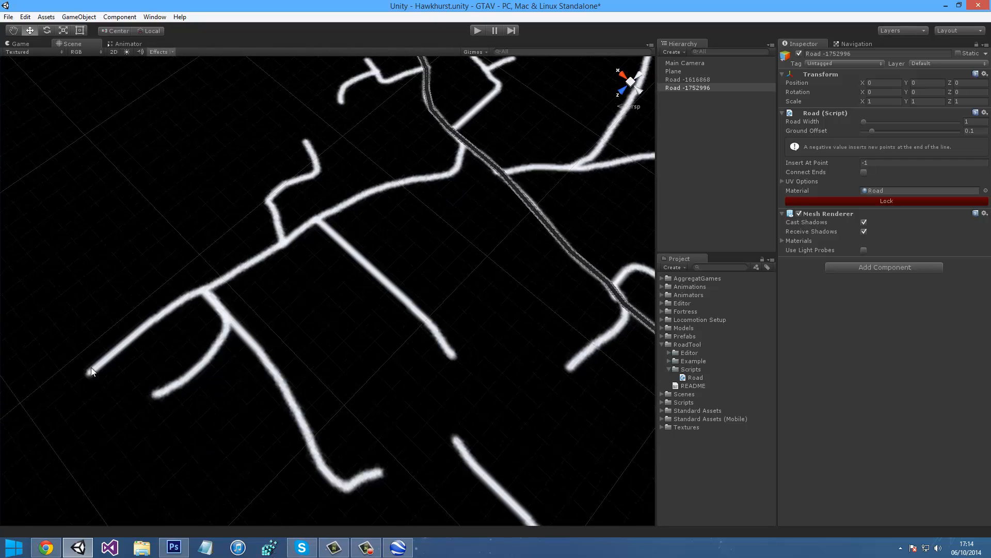
left_click(202, 293)
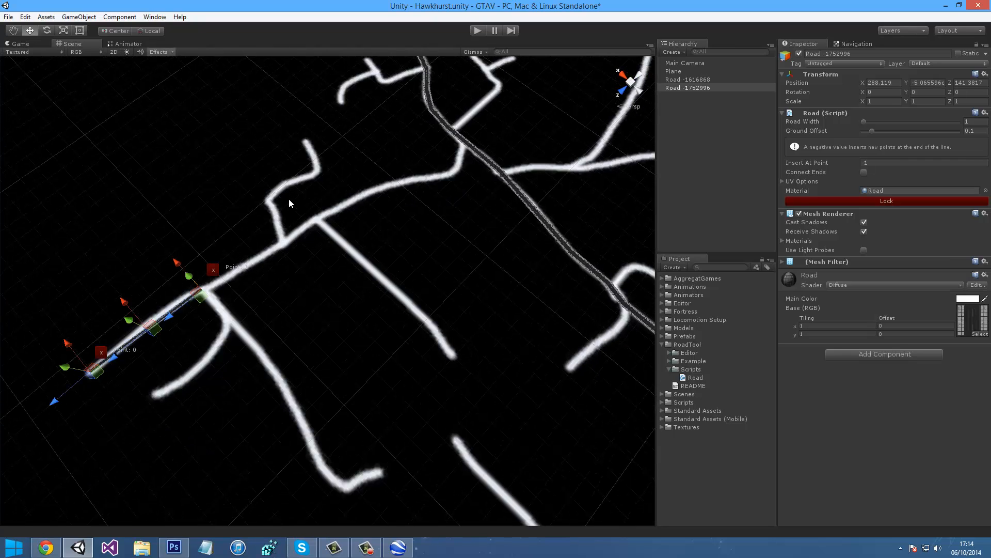
left_click(318, 218)
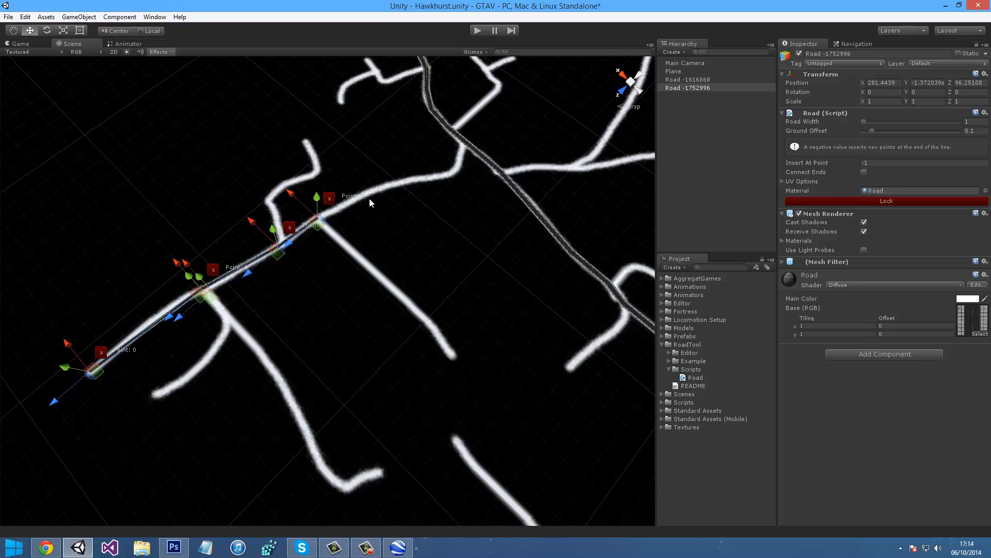
left_click(370, 198)
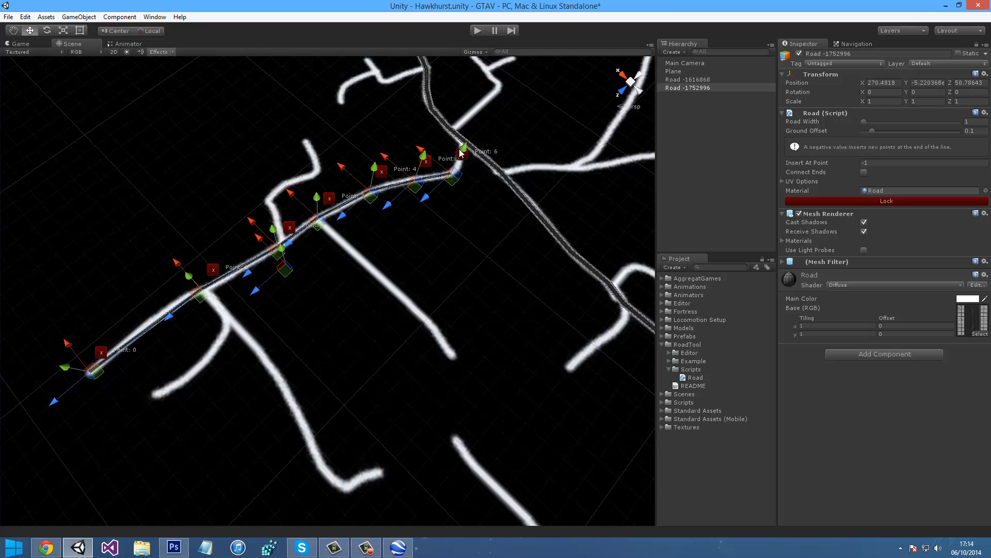
Add point 7 where the side road meets the main road and adjust it at the main road's pavement
right_click_drag(461, 152, 419, 165)
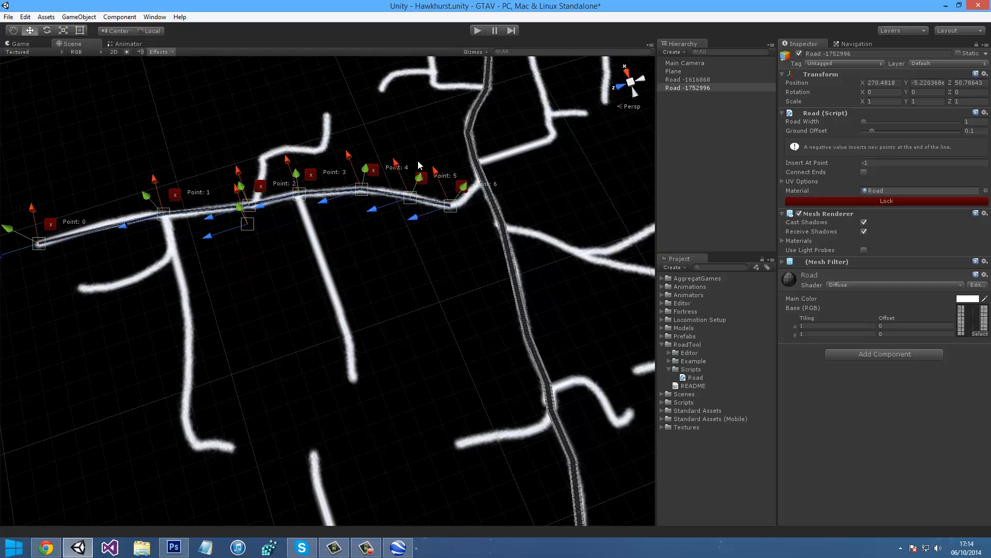
left_click(482, 182)
right_click_drag(503, 179, 371, 207)
left_click_drag(320, 218, 315, 243)
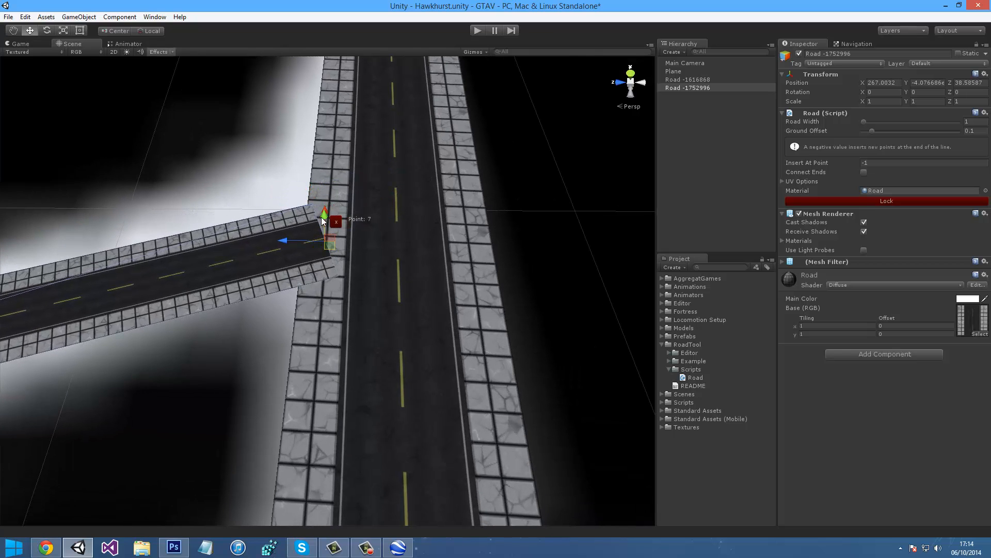
right_click_drag(320, 209, 404, 214)
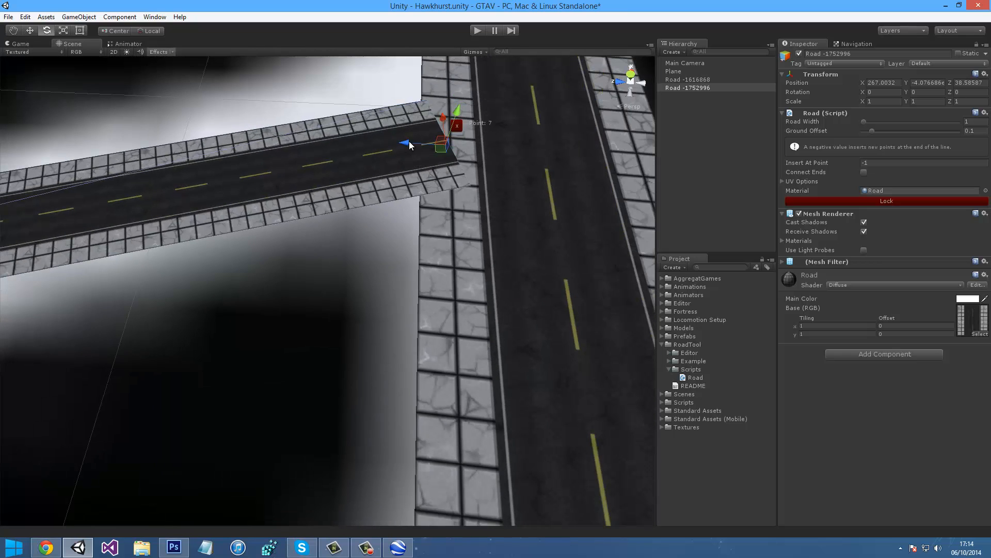
Move point 7 across the main road's pavement so the side road's end reaches the main carriageway
left_click_drag(410, 142, 376, 345)
right_click_drag(375, 344, 364, 372)
key("s")
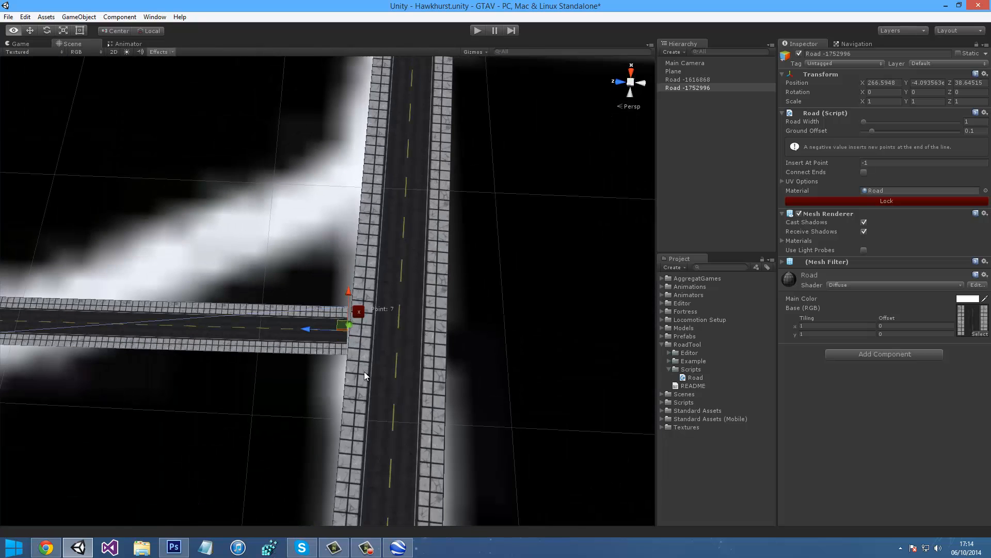
left_click_drag(349, 296, 349, 320)
left_click_drag(310, 355, 330, 358)
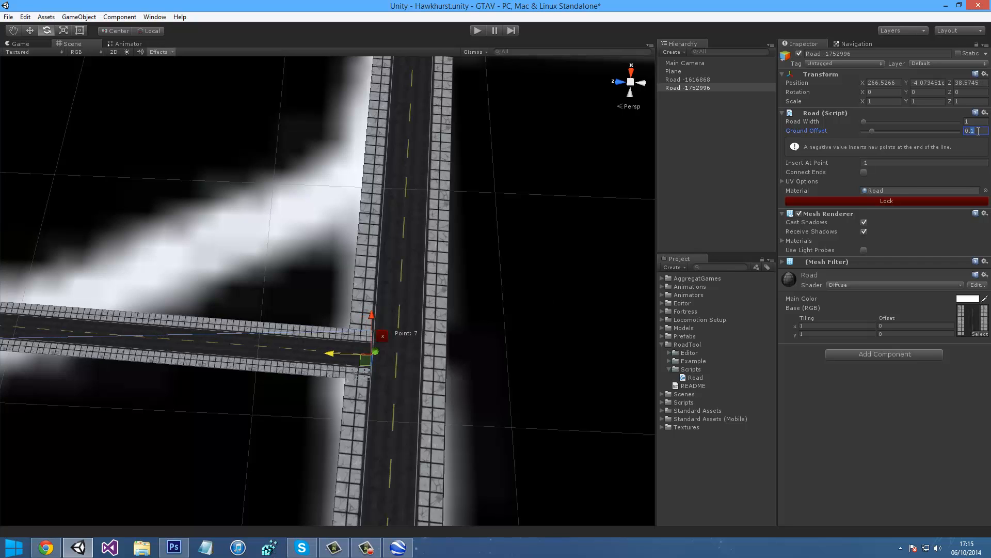
Set the side road's ground offset to 0.11 so it lies just above the main road
type("0.2")
left_click_drag(516, 233, 657, 205, "alt")
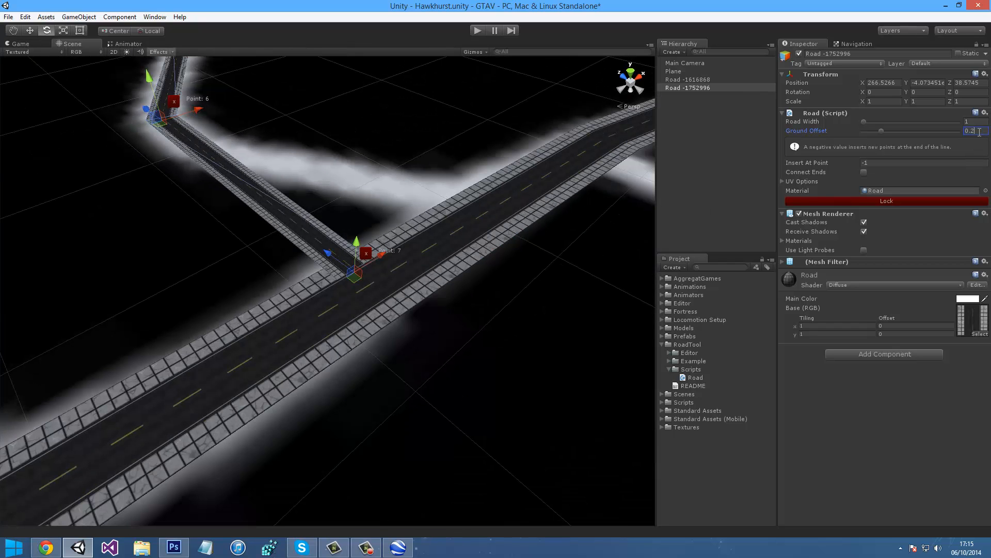
type("0.11")
left_click_drag(467, 234, 376, 315, "alt")
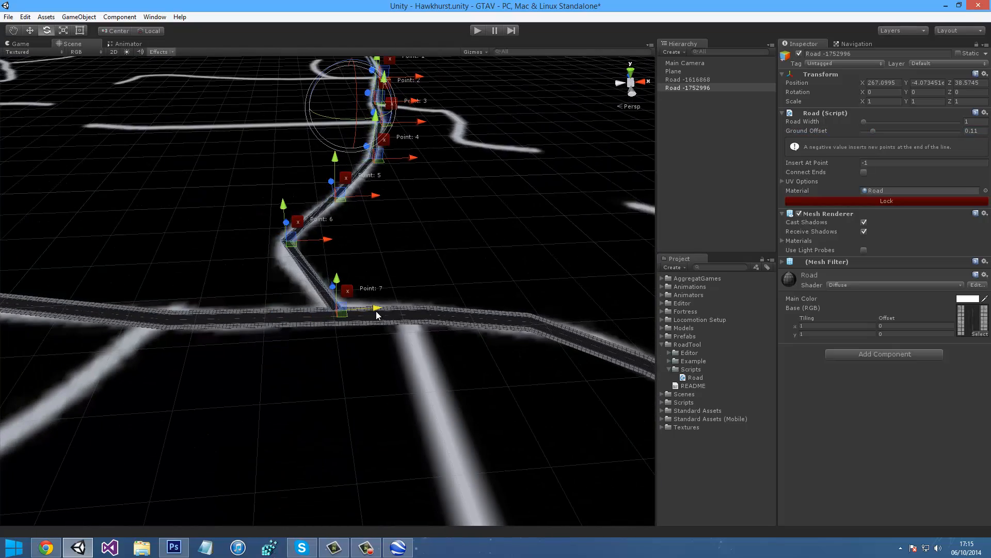
Fine-tune the position of the side road's point 7 at the main-road junction
scroll(376, 313, "up", 12)
mouse_move(339, 341)
left_mouse_down()
mouse_move(341, 357)
mouse_move(320, 345)
left_mouse_up()
right_click_drag(347, 350, 315, 289)
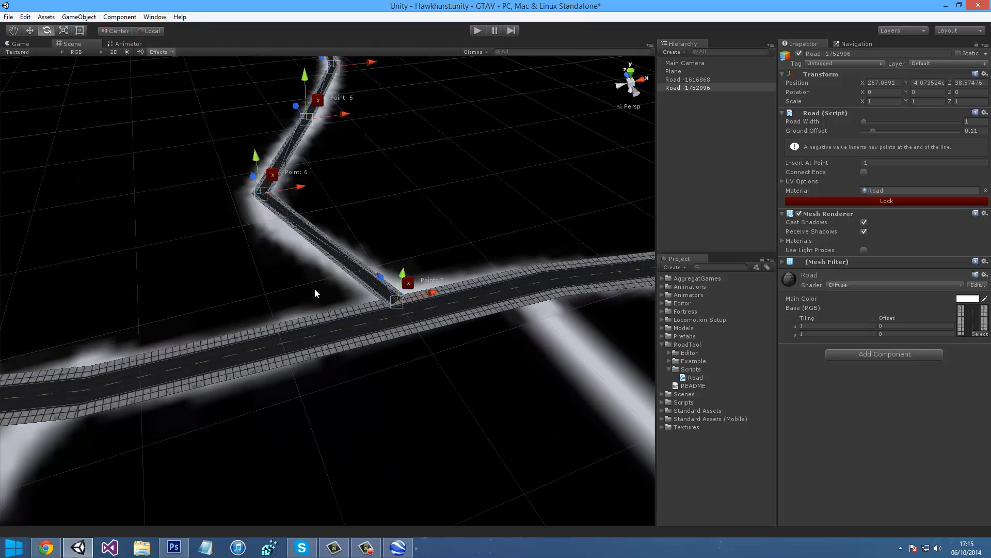
right_click_drag(287, 180, 331, 160)
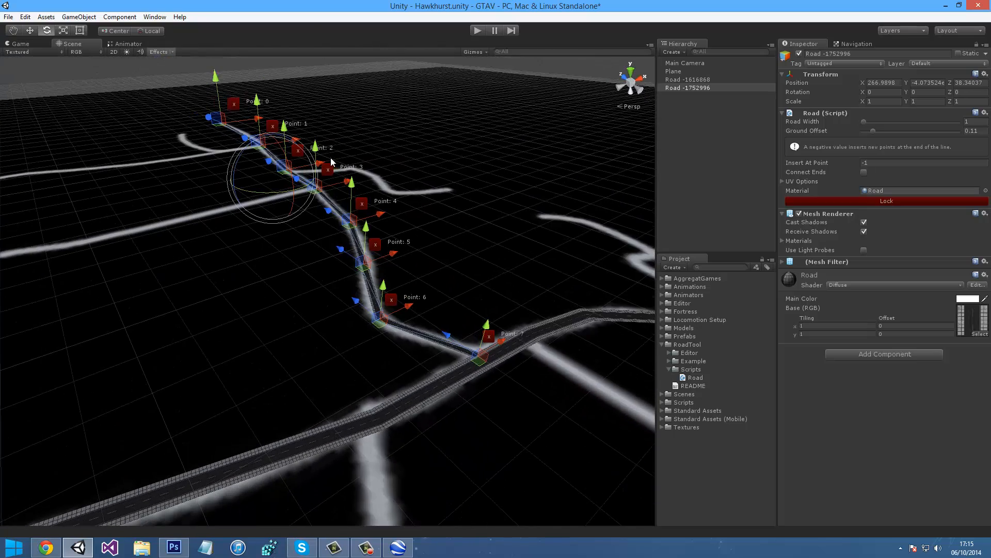
Lock the side road and the main road against further editing and clear the selection
left_click(869, 201)
left_click(858, 201)
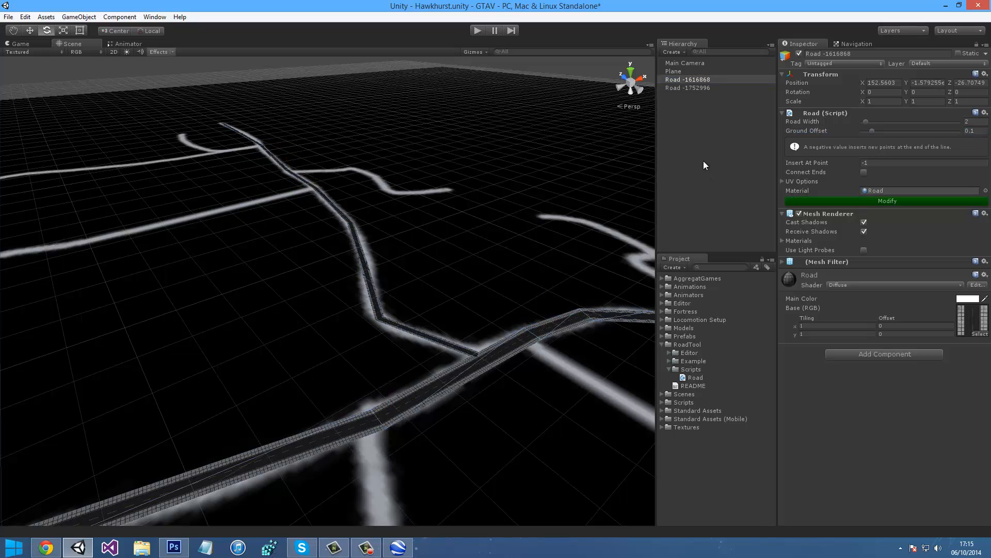
left_click(703, 159)
right_click_drag(504, 213, 393, 448)
left_click(356, 553)
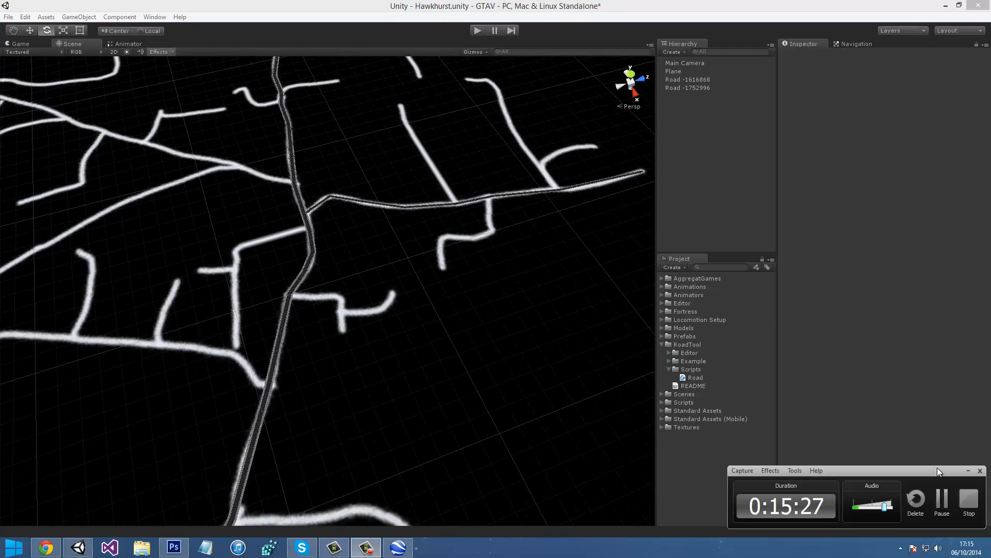
left_click(942, 498)
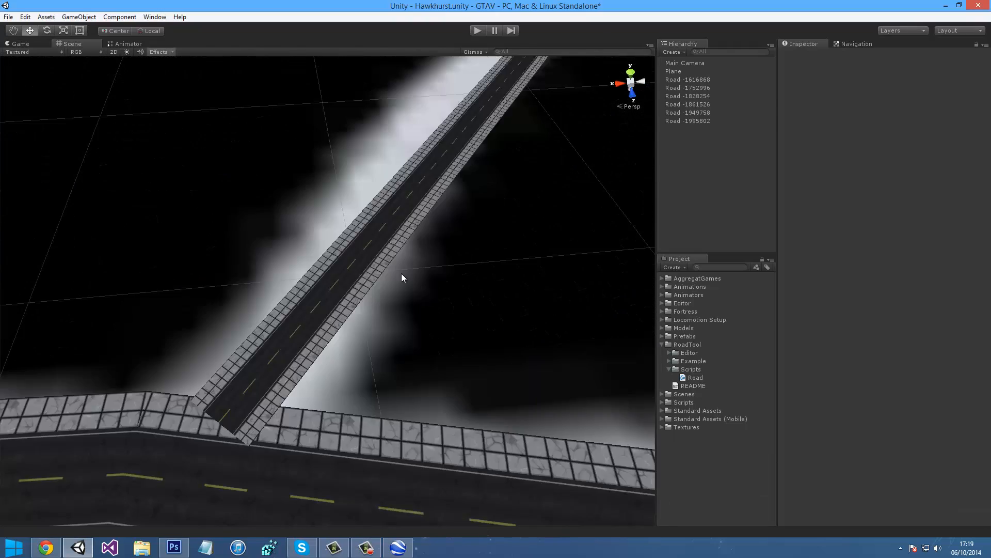
right_click_drag(403, 277, 361, 218)
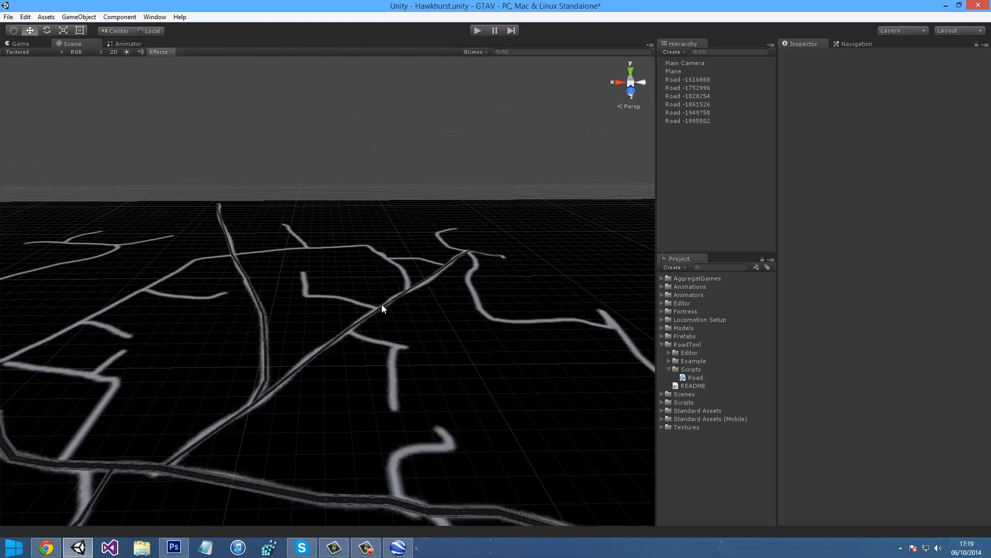
right_click_drag(382, 305, 439, 271)
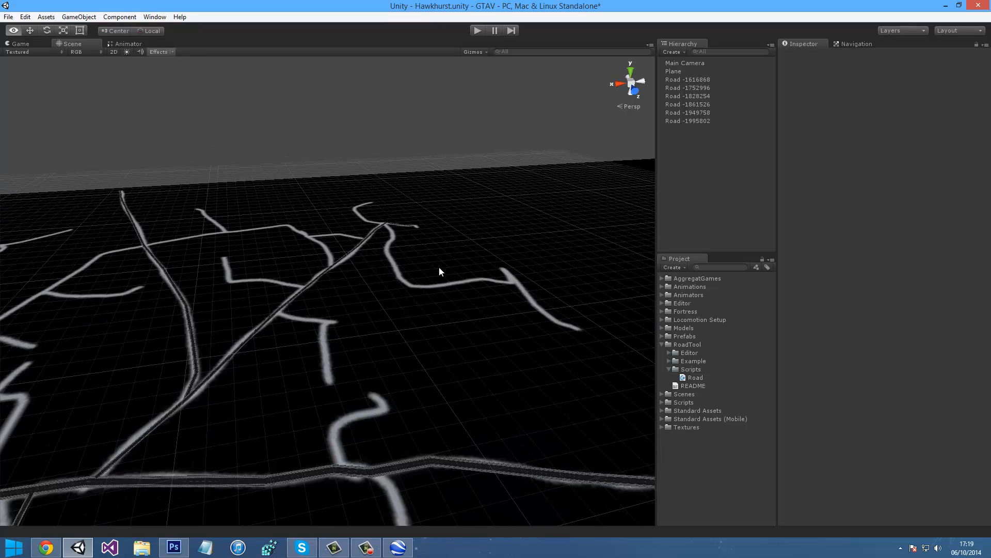
left_click(367, 551)
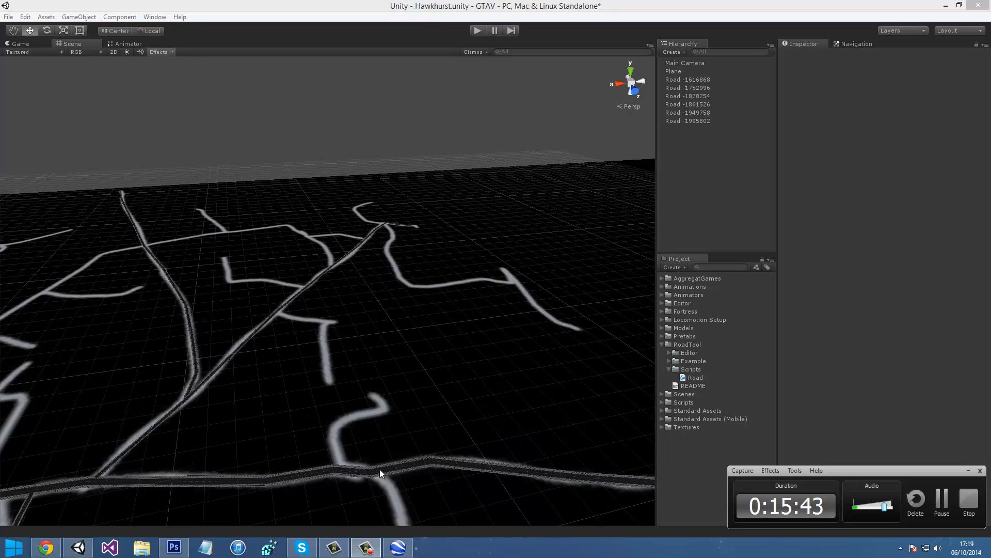
right_click_drag(524, 467, 421, 428)
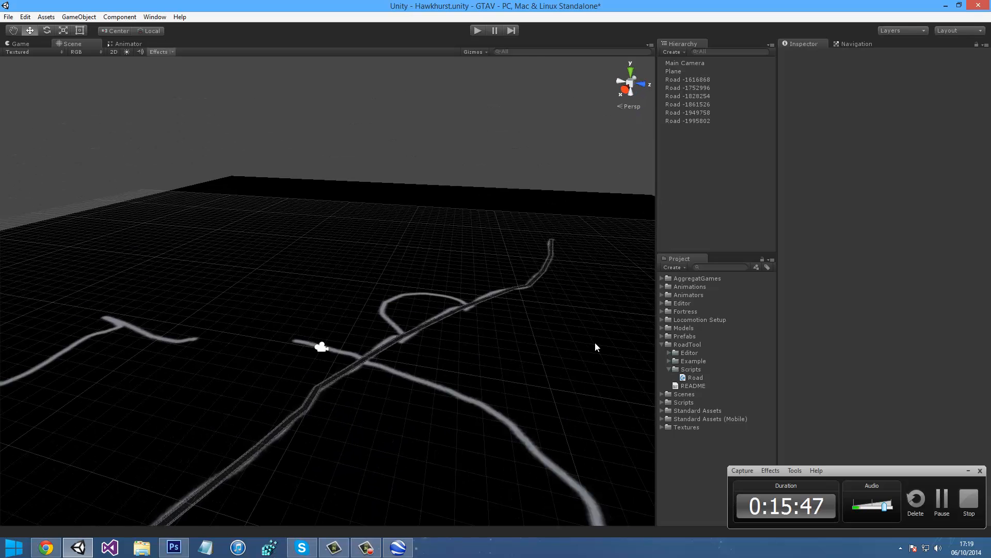